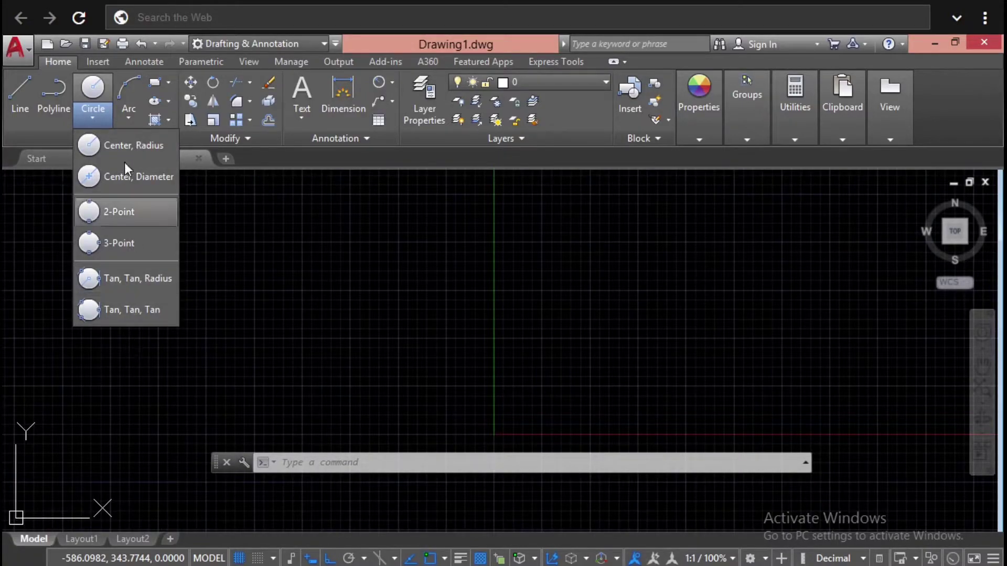
Step: Draw a circle by centre and radius in the empty drawing area with a radius of 50
left_click(161, 143)
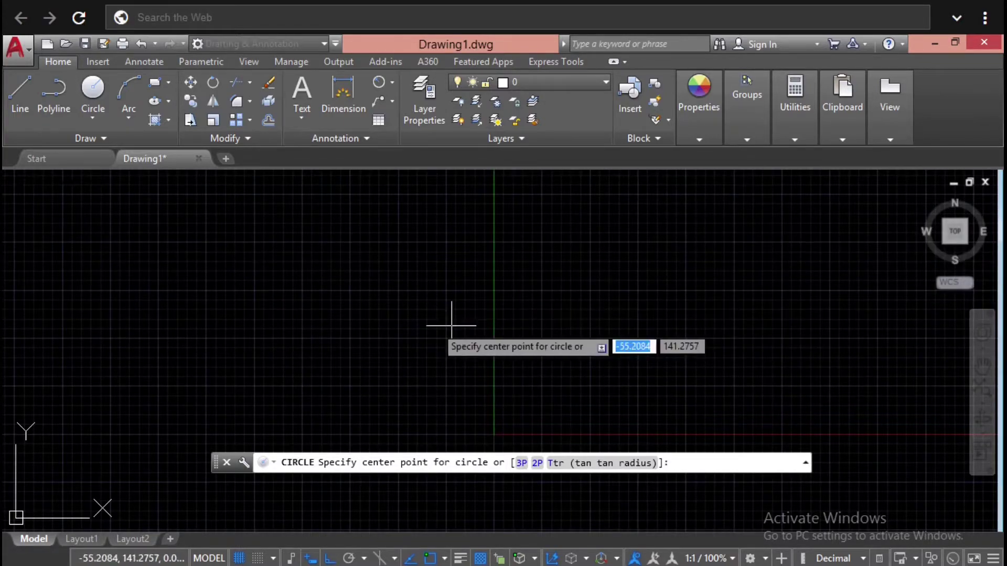
left_click(431, 302)
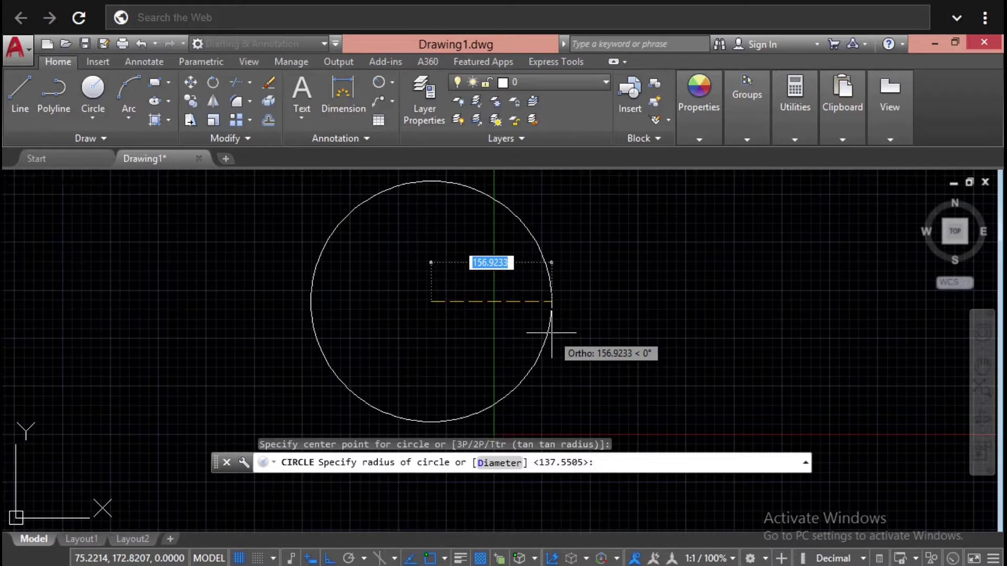
type("50")
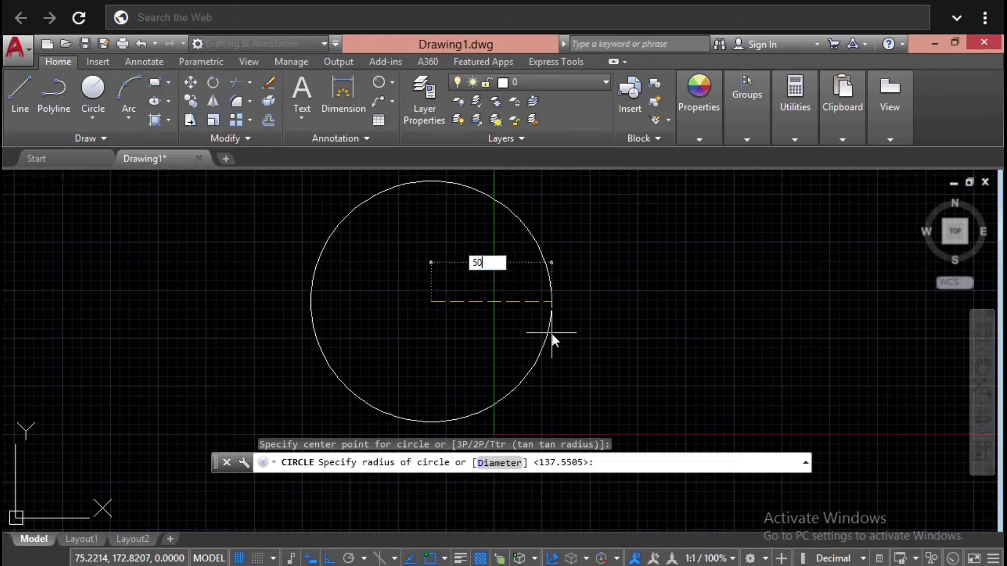
key("Return")
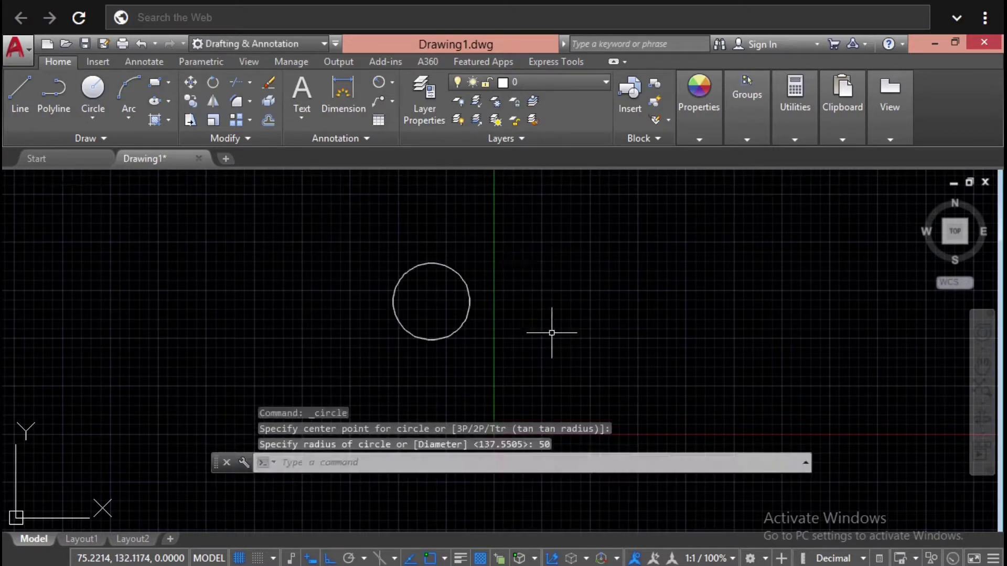
key("Escape")
key("Escape")
key("Escape")
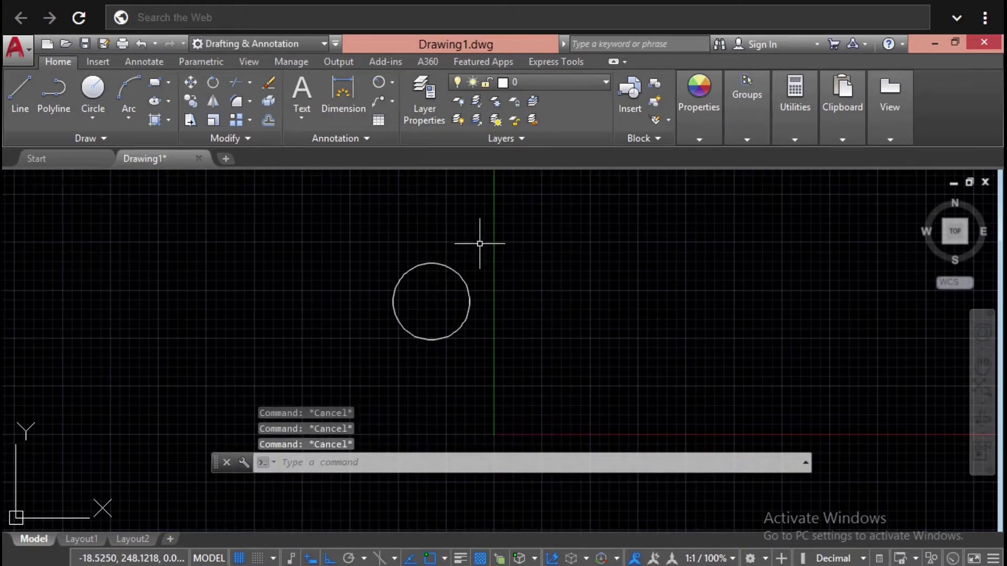
Step: Add a radius dimension to the circle, placing its text outside, above and to the right of it
scroll(427, 294, "up", 2)
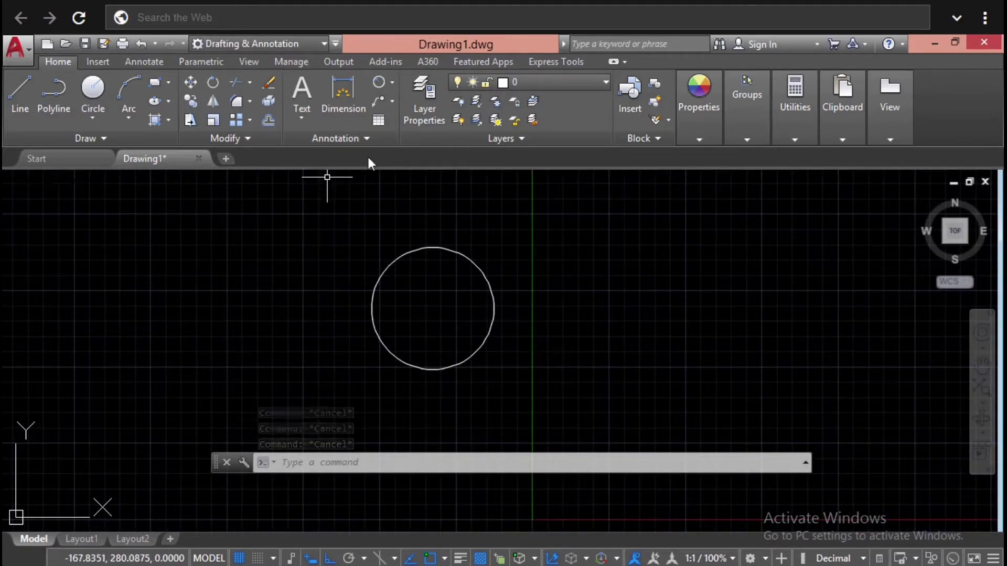
left_click(393, 83)
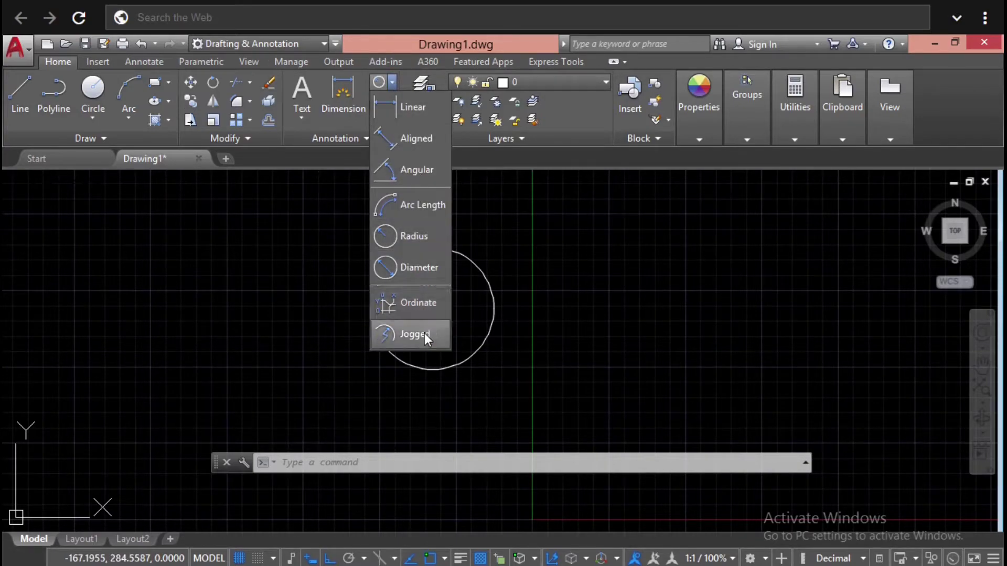
left_click(430, 239)
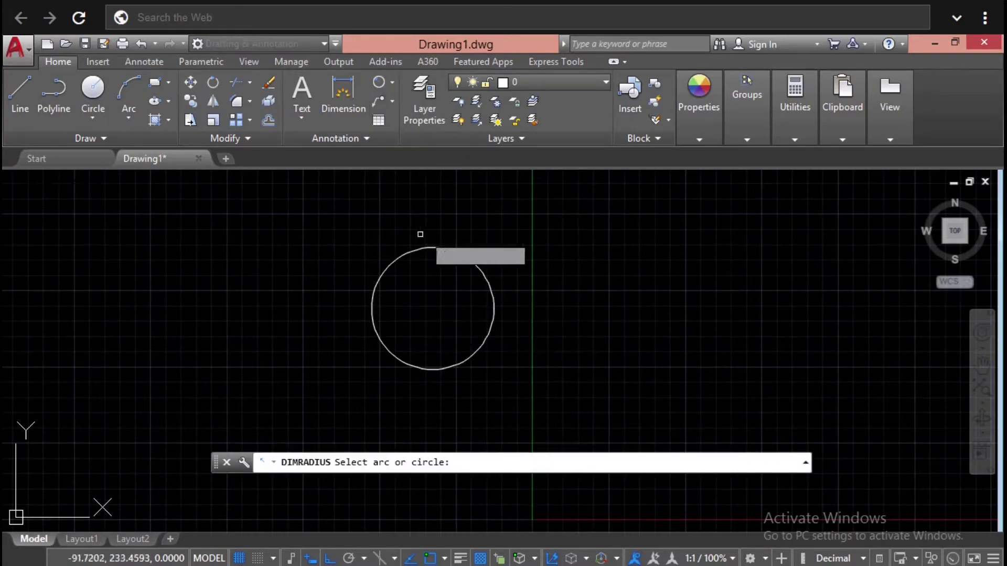
left_click(469, 260)
left_click(529, 224)
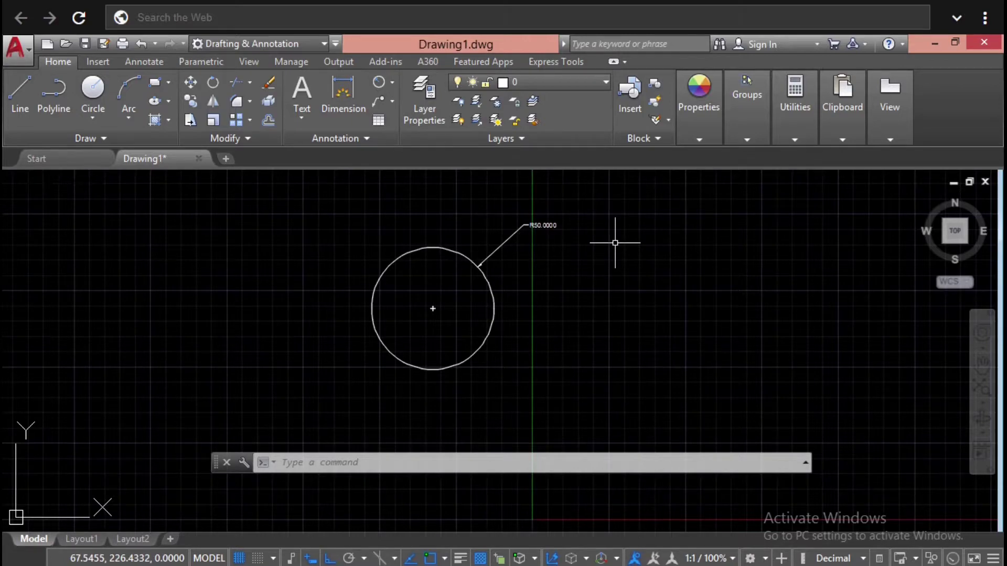
Step: Set the Standard dimension style's overall scale to 30 and make that style current
type("d")
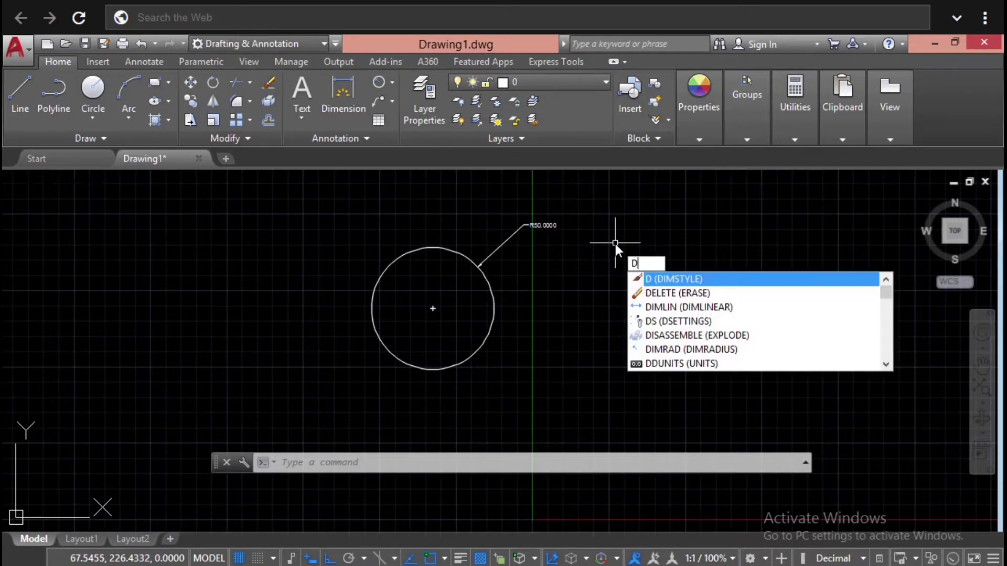
key("Return")
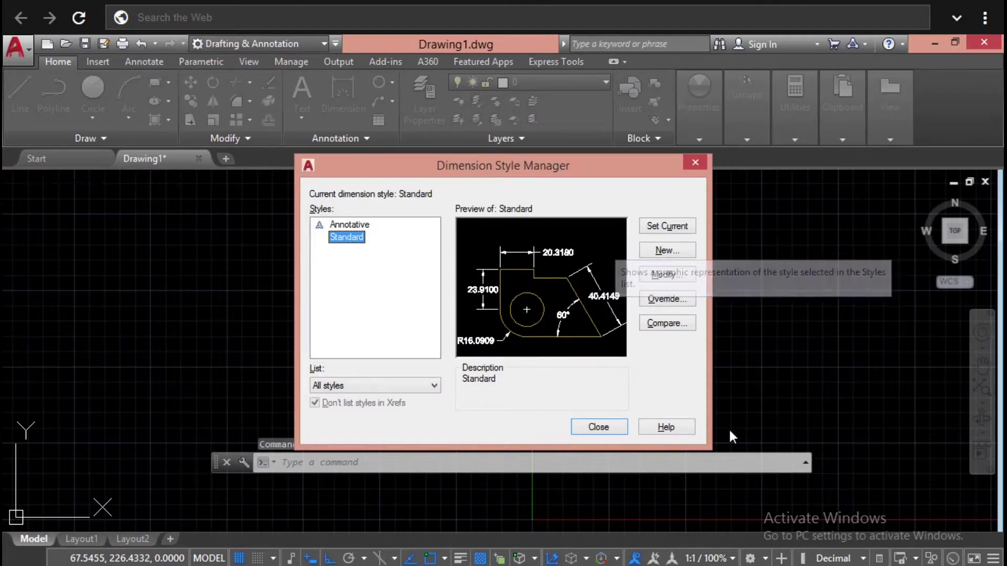
left_click(676, 276)
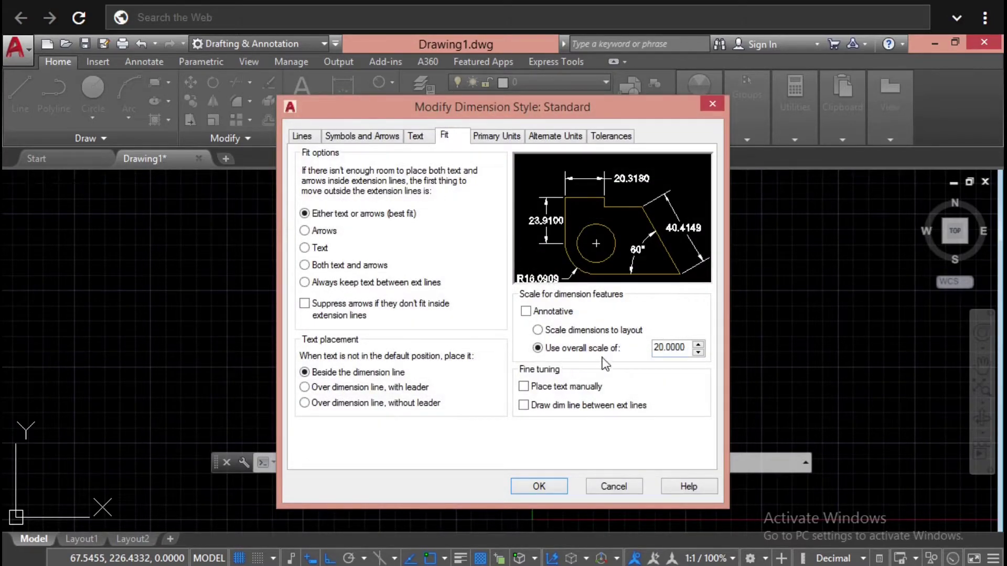
left_click_drag(687, 347, 641, 347)
type("30")
left_click(527, 487)
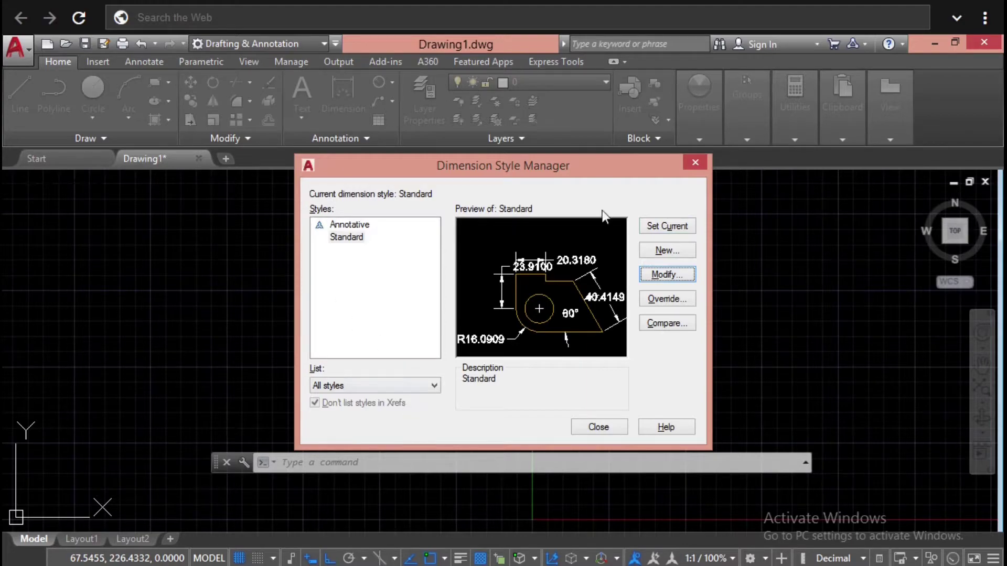
left_click(663, 227)
left_click(602, 429)
scroll(574, 230, "up", 2)
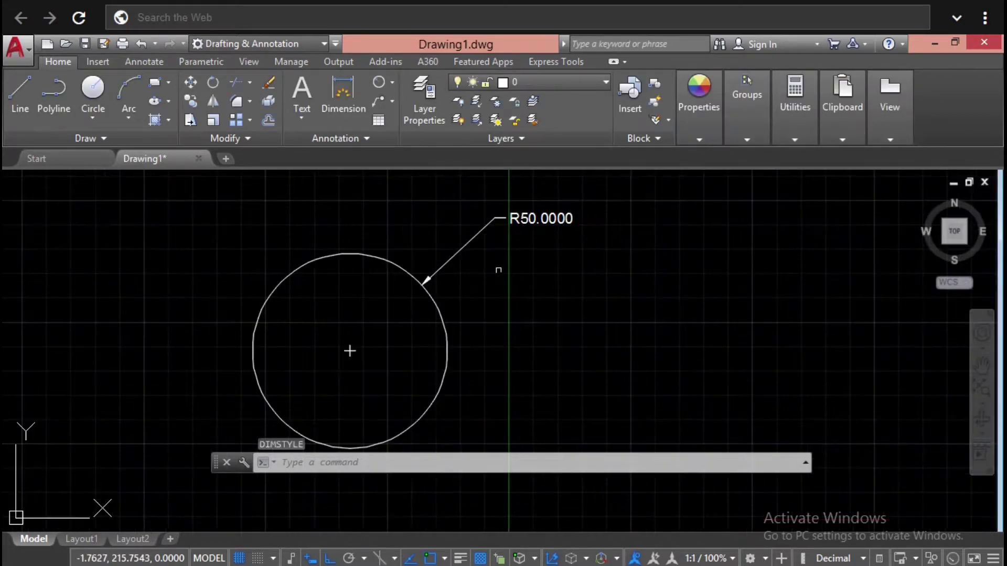
key("Escape")
key("Escape")
key("Escape")
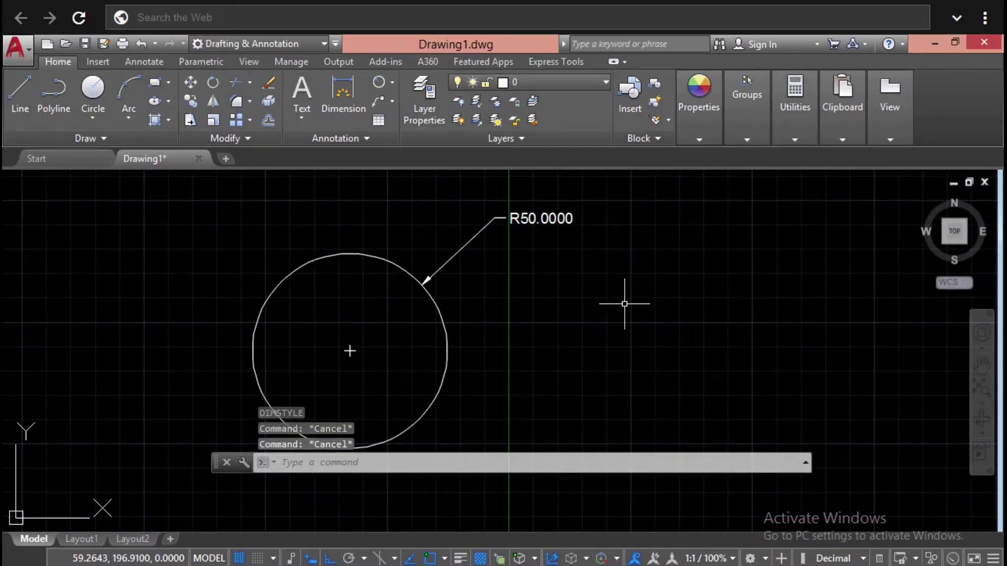
Step: Draw a second circle by centre and diameter to the right of the first, with a diameter of 50
scroll(577, 303, "down", 2)
middle_click_drag(575, 300, 529, 307)
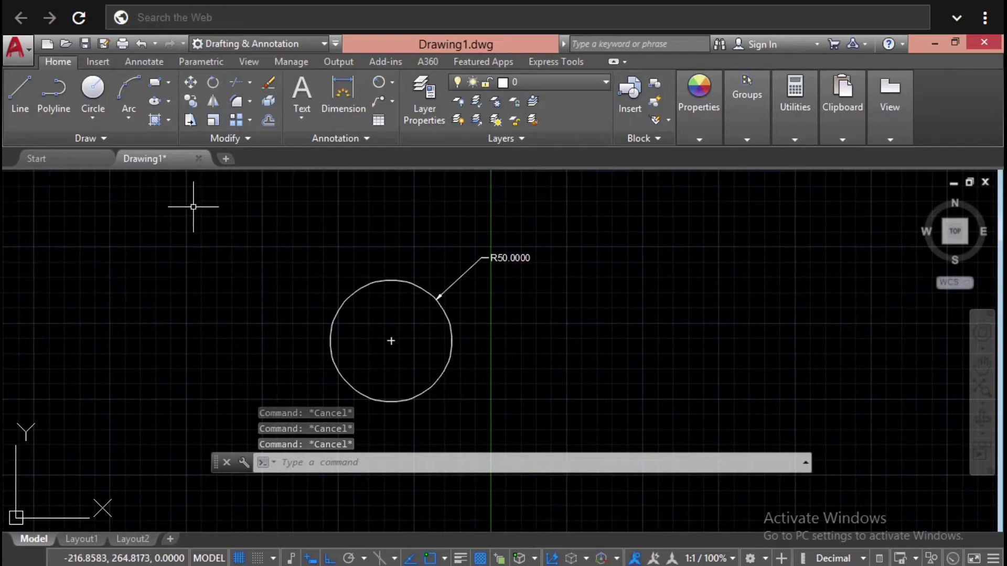
left_click(95, 123)
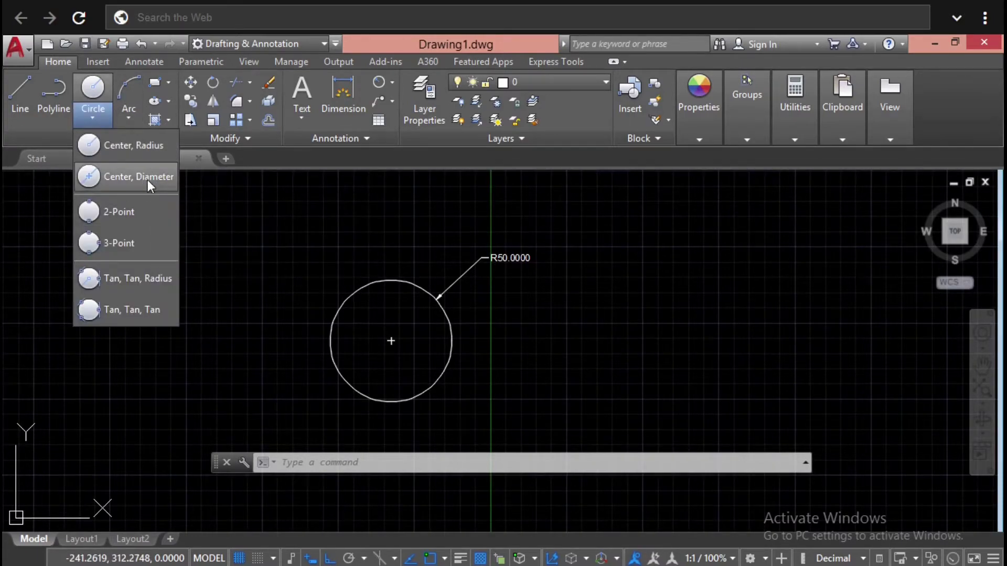
left_click(146, 180)
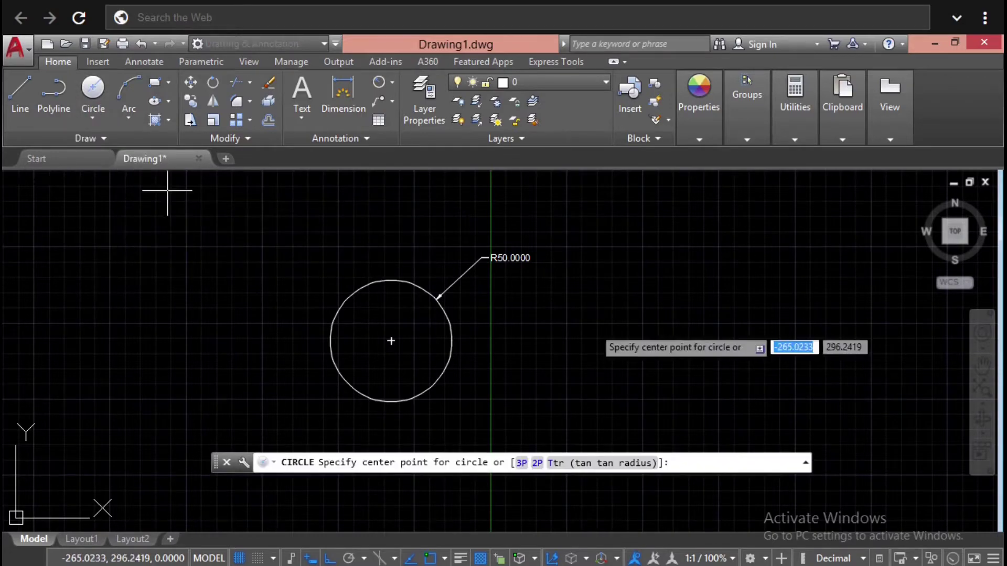
middle_click_drag(703, 355, 573, 341)
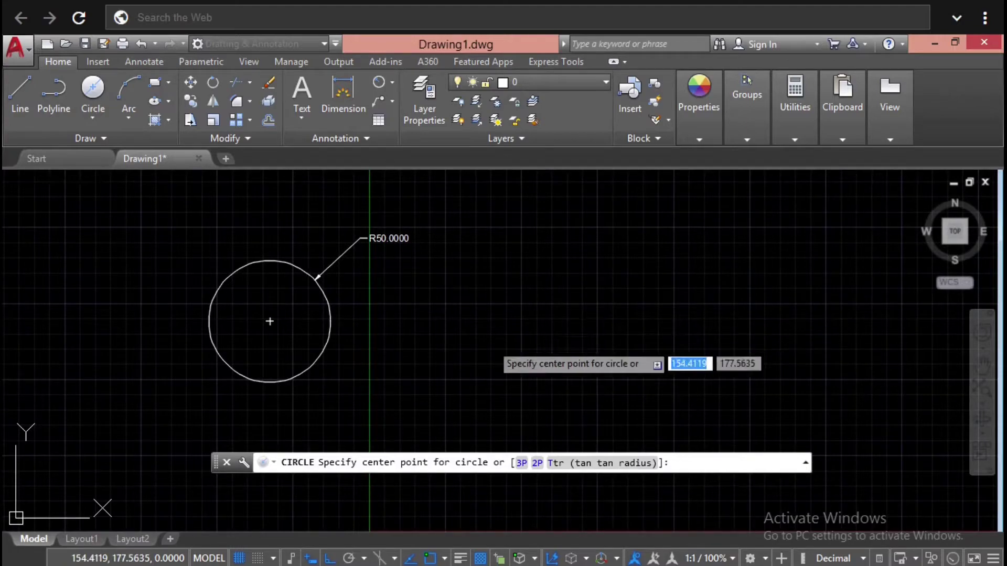
left_click(591, 310)
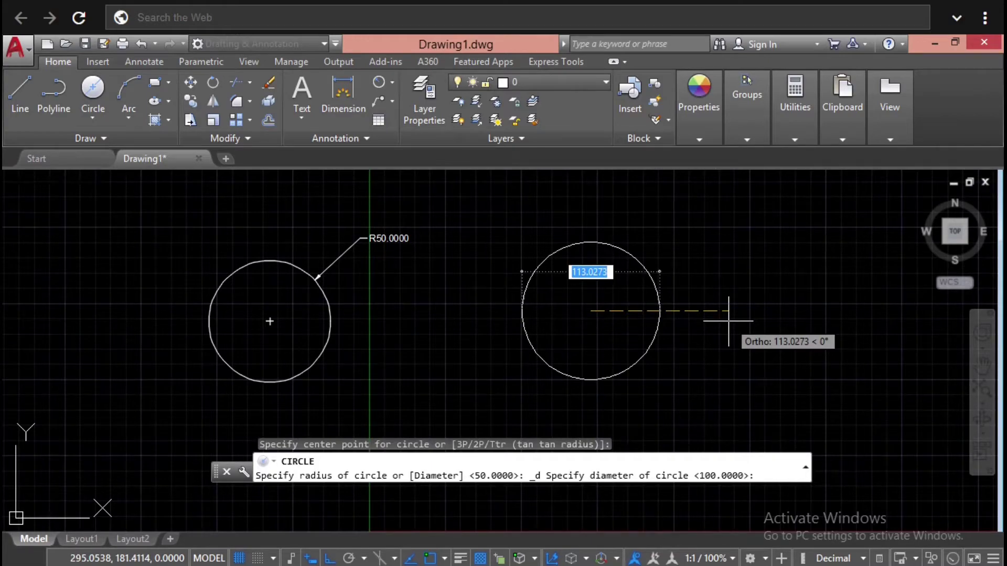
type("50")
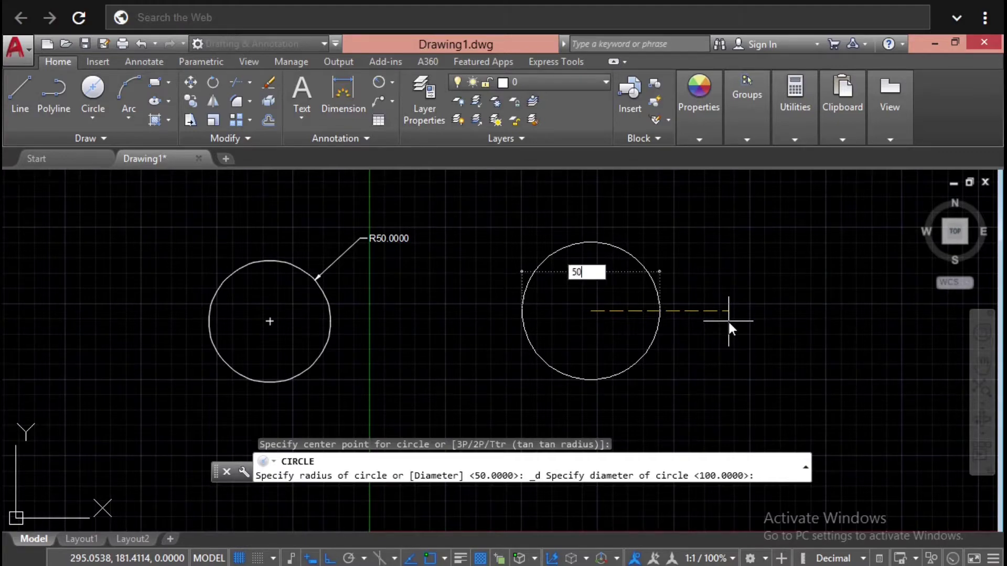
key("Return")
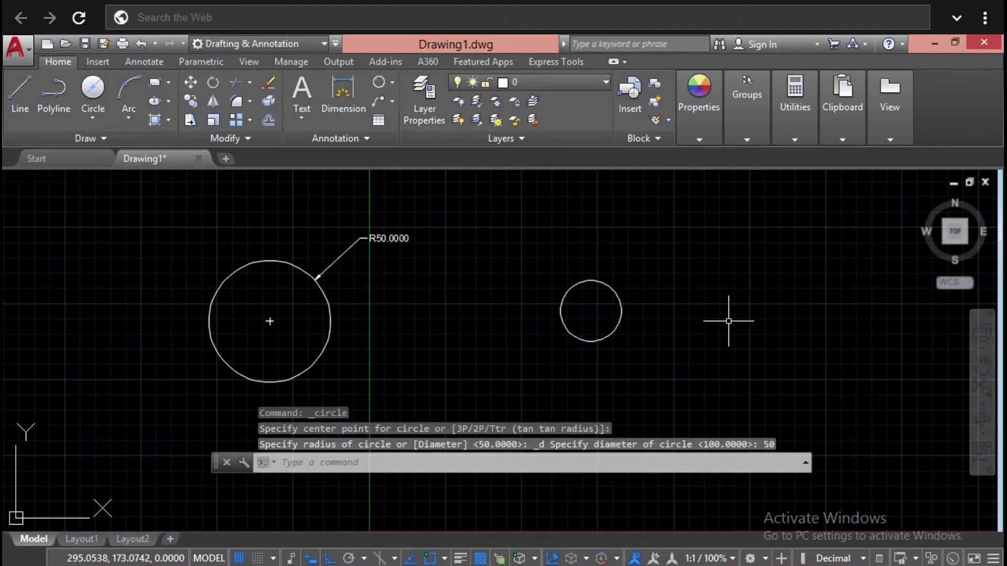
key("Escape")
key("Escape")
key("Escape")
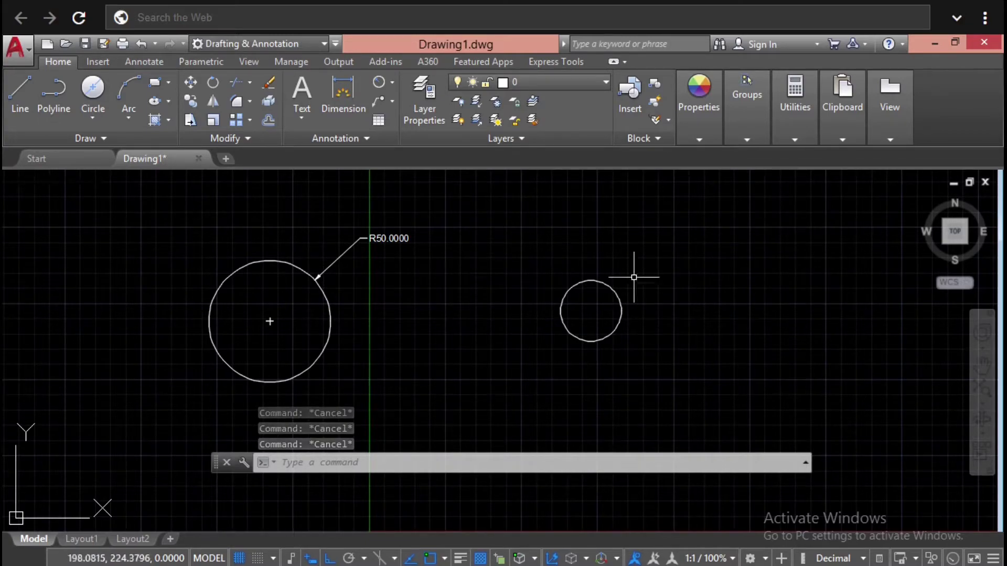
Step: Add a diameter dimension to the smaller circle, placing its text outside, above and to the left of it
left_click(392, 84)
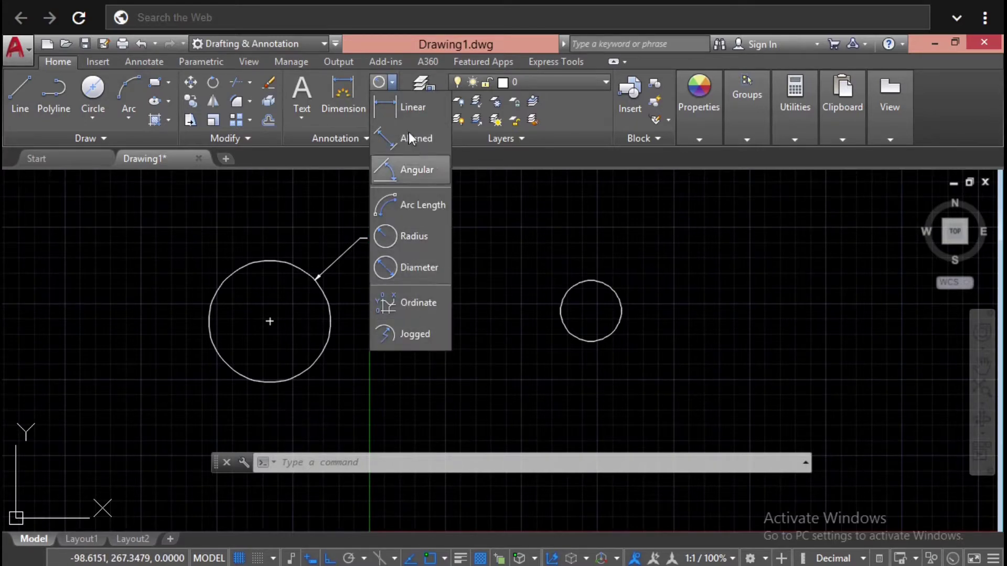
left_click(423, 270)
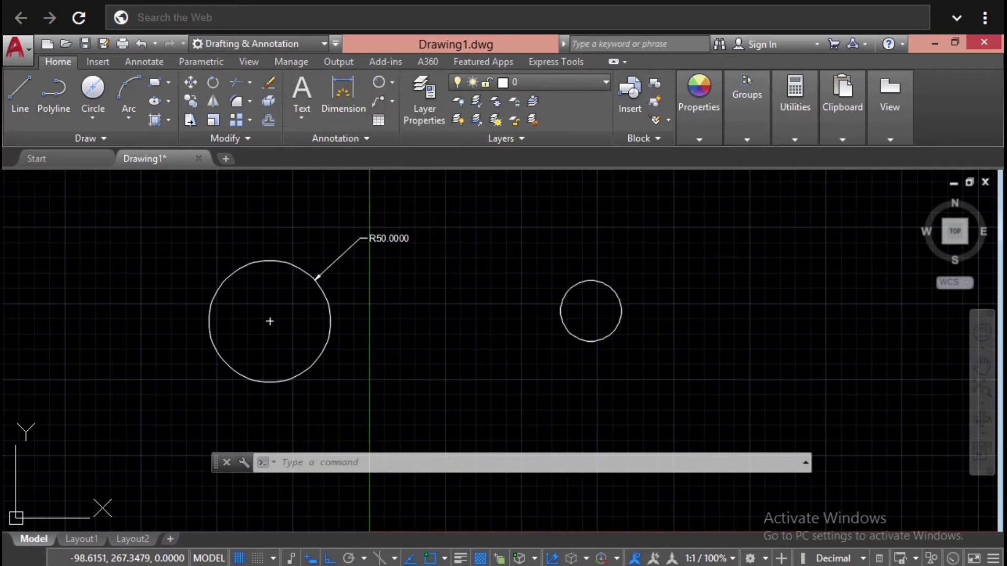
left_click(578, 285)
left_click(545, 255)
scroll(584, 290, "up", 4)
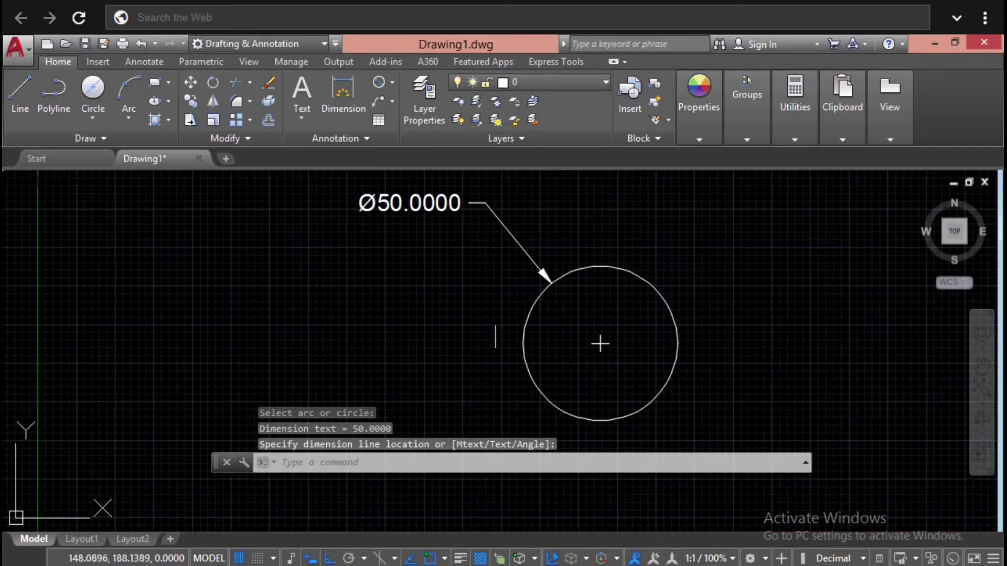
scroll(730, 304, "down", 3)
middle_click_drag(386, 269, 480, 270)
key("Escape")
key("Escape")
key("Escape")
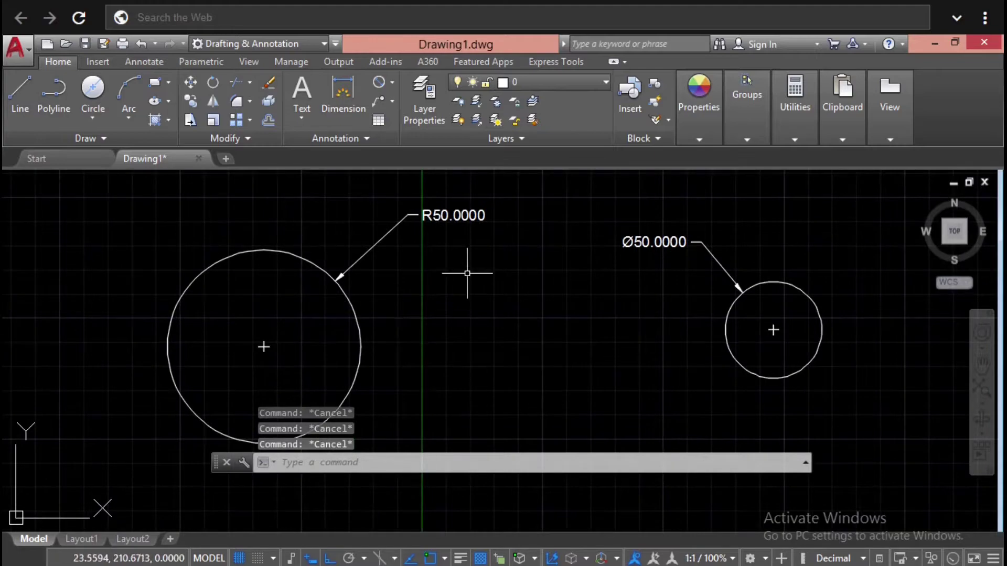
Step: Delete both circles together with their radius and diameter dimensions
scroll(465, 272, "down", 2)
left_click(727, 231)
left_click(192, 384)
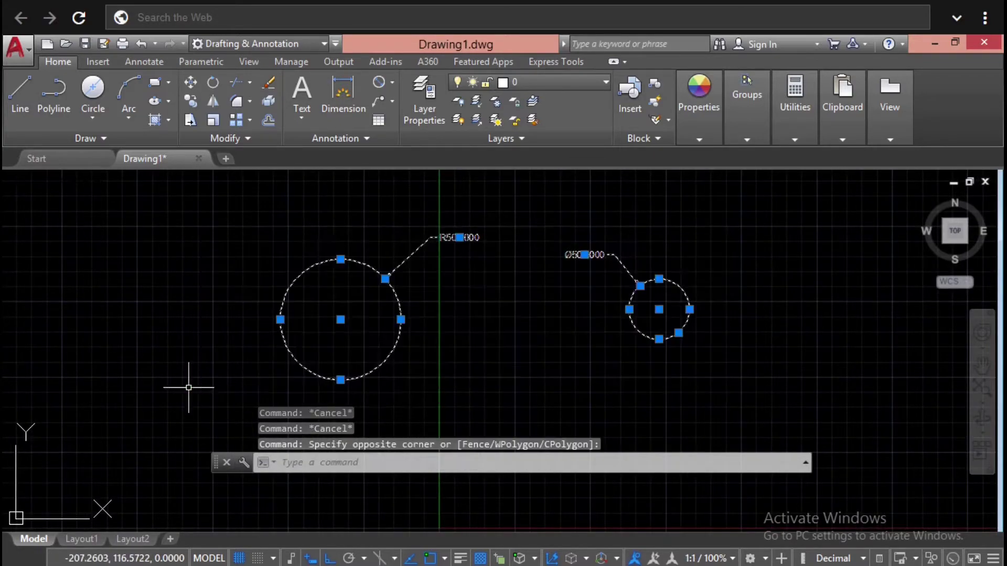
key("Delete")
key("Escape")
key("Escape")
key("Escape")
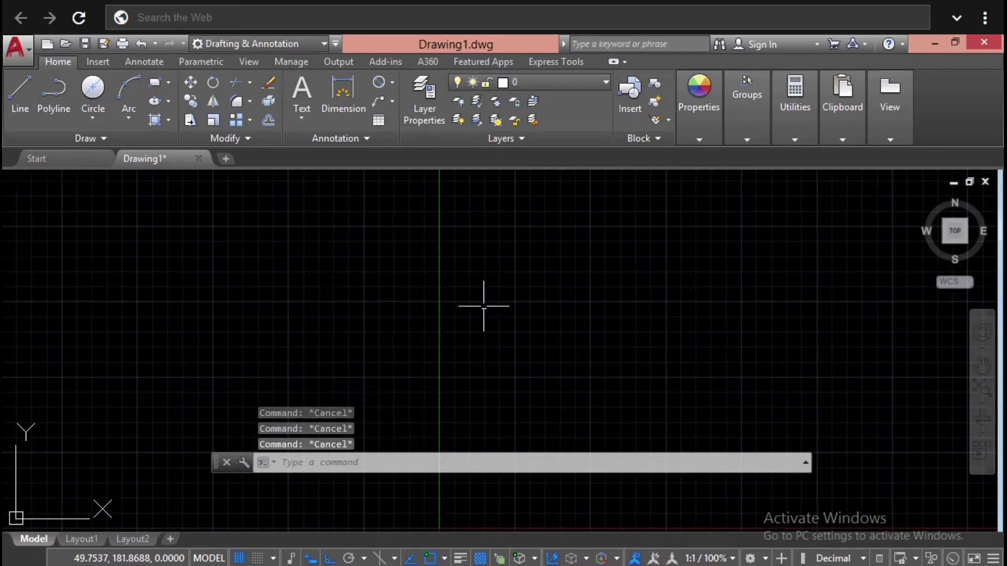
left_click(95, 122)
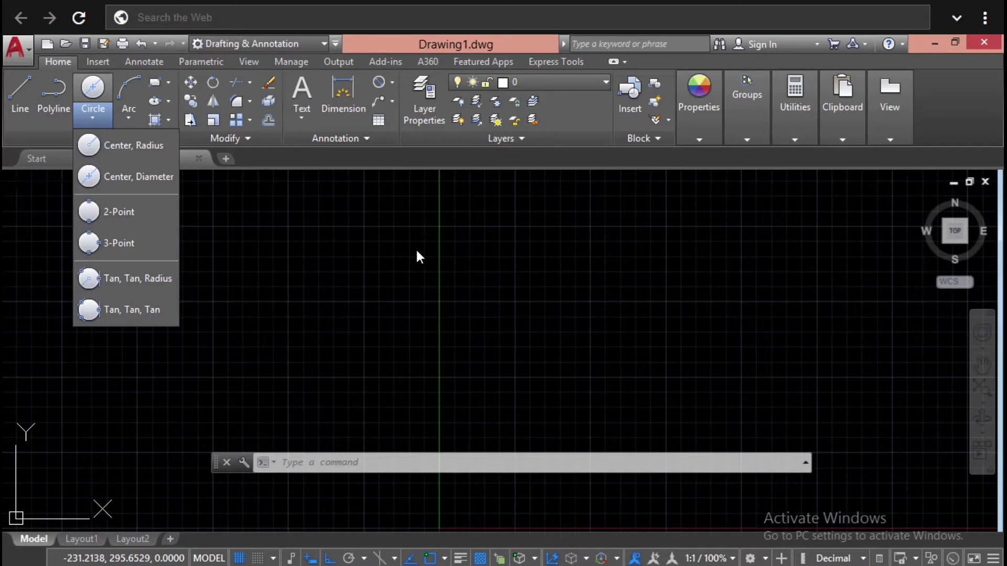
left_click(319, 272)
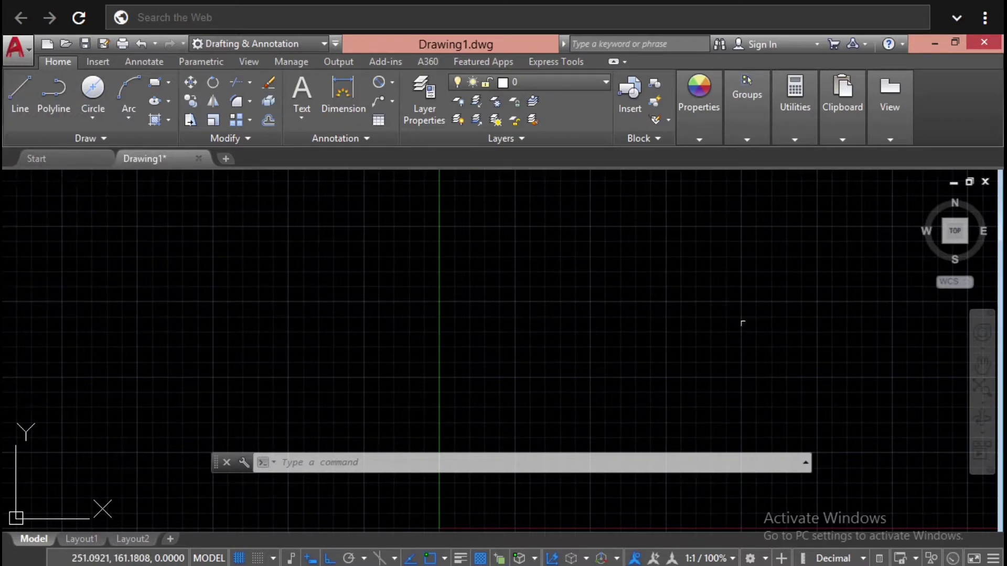
key("Escape")
key("Escape")
key("Escape")
Step: Draw a horizontal line 100 units long across the vertical axis in the empty drawing area
left_click(20, 94)
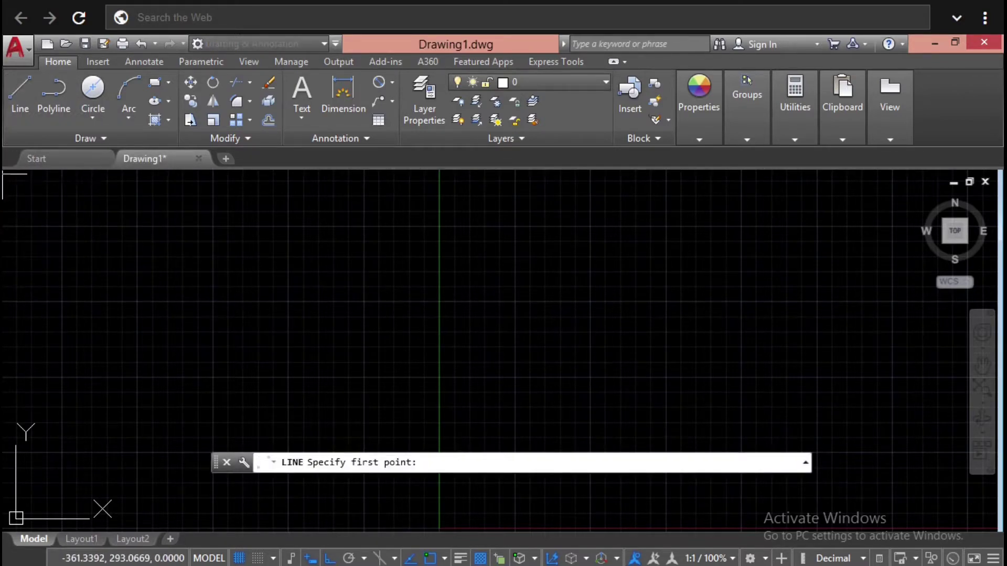
left_click(389, 276)
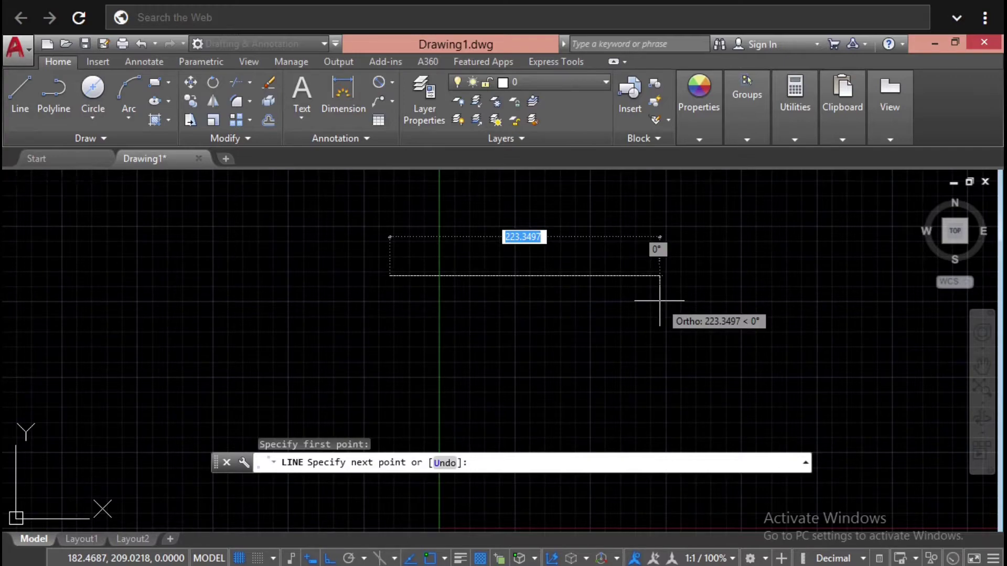
type("100")
key("Return")
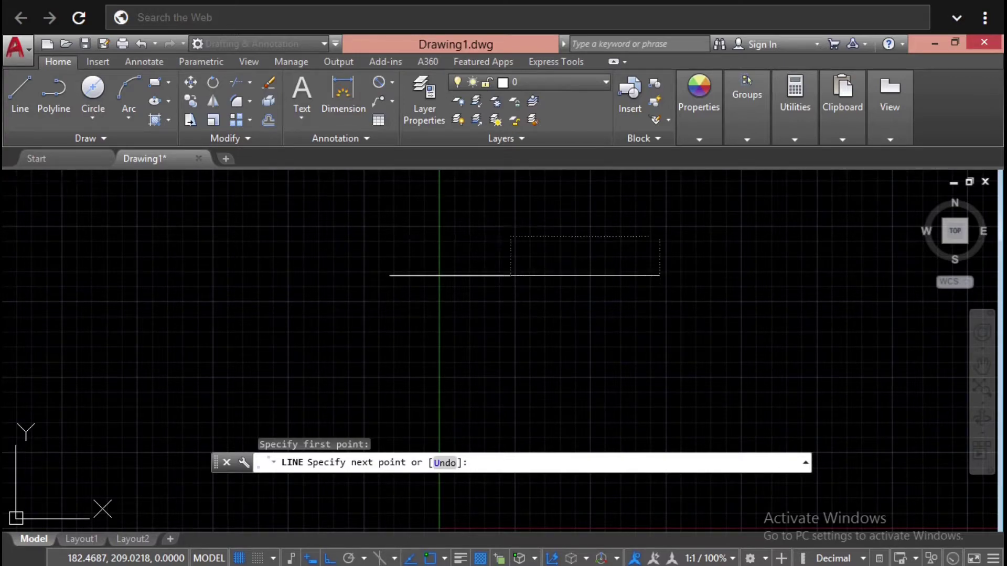
key("Escape")
key("Escape")
key("Escape")
scroll(465, 266, "up", 4)
middle_click_drag(449, 272, 550, 262)
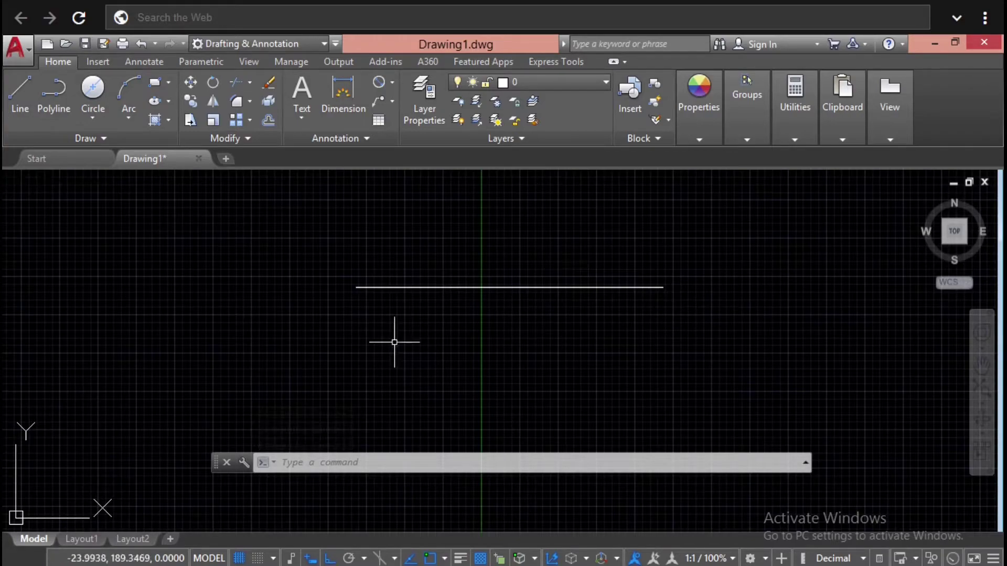
Step: Draw a two-point circle using the two endpoints of the horizontal line as its diameter
left_click(97, 120)
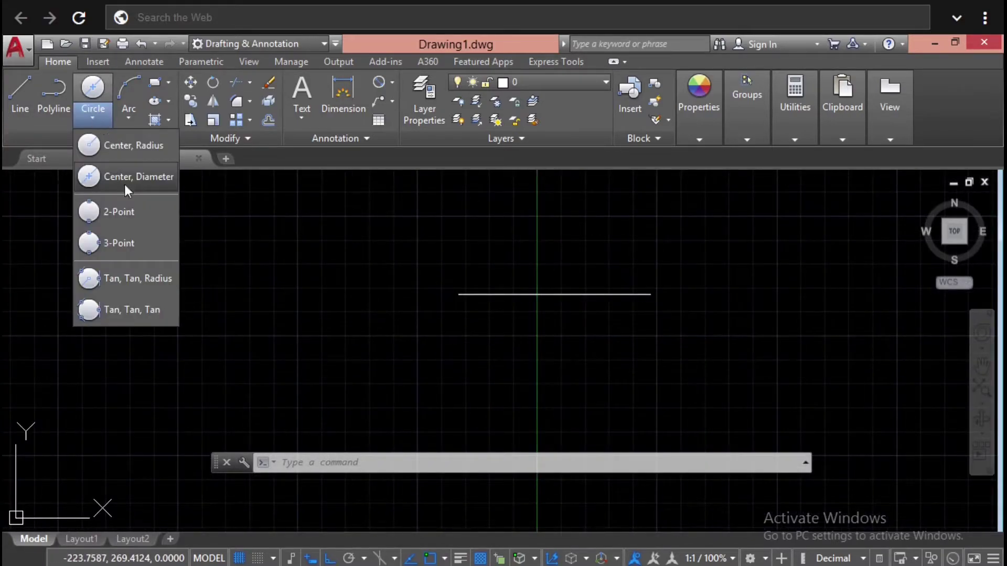
left_click(159, 211)
middle_click_drag(552, 266, 546, 281)
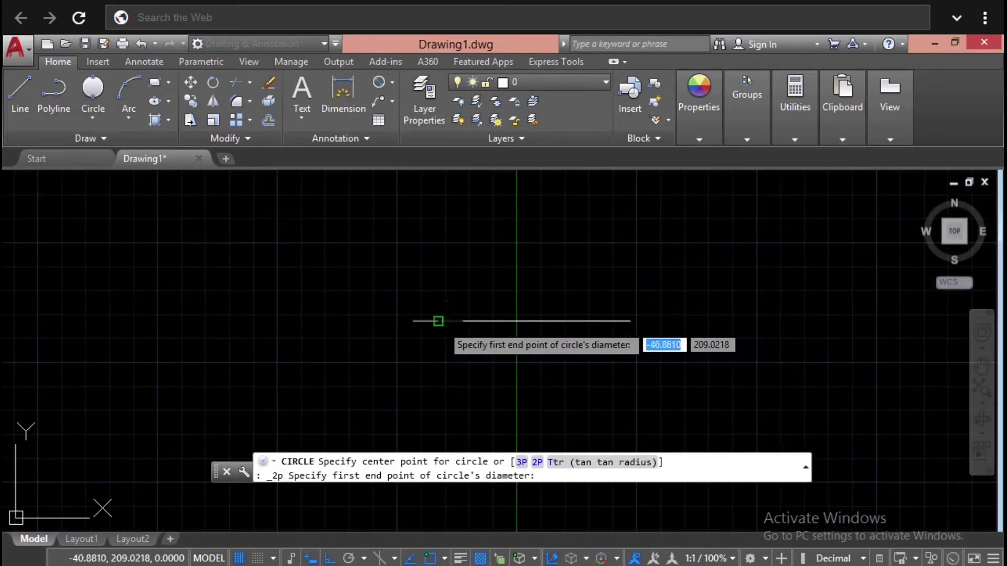
left_click(438, 321)
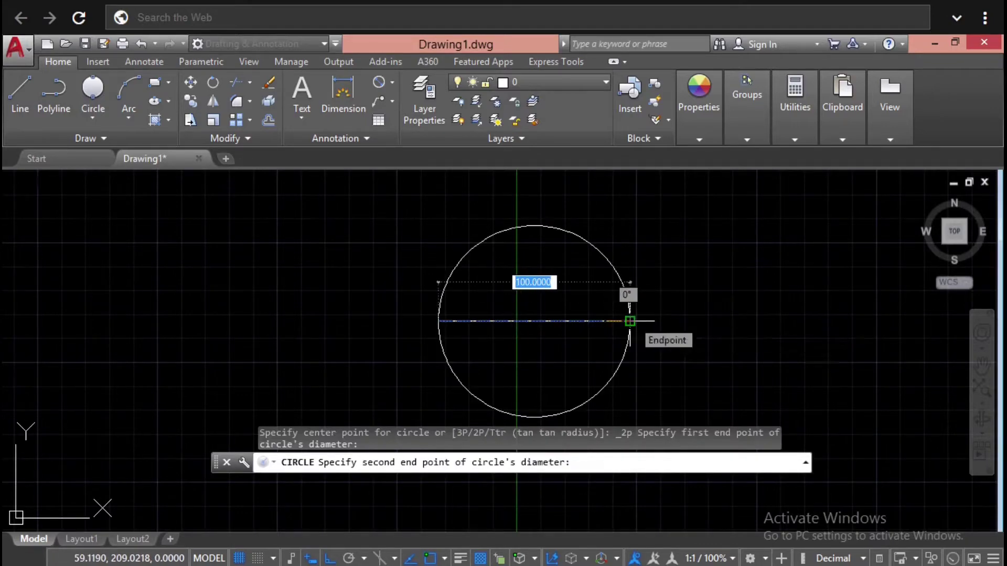
left_click(629, 321)
key("Escape")
key("Escape")
key("Escape")
middle_click_drag(665, 279, 612, 271)
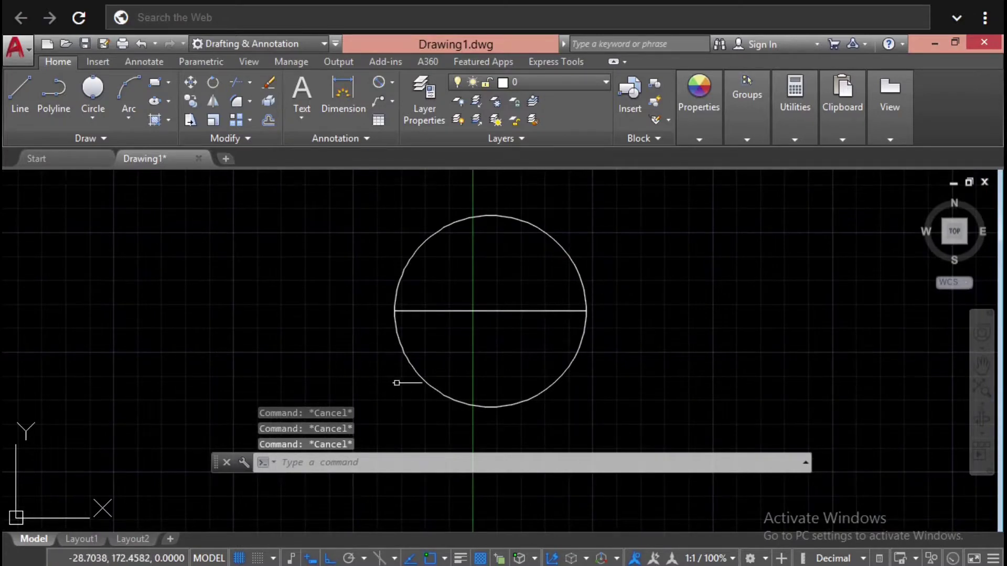
middle_click_drag(643, 288, 622, 301)
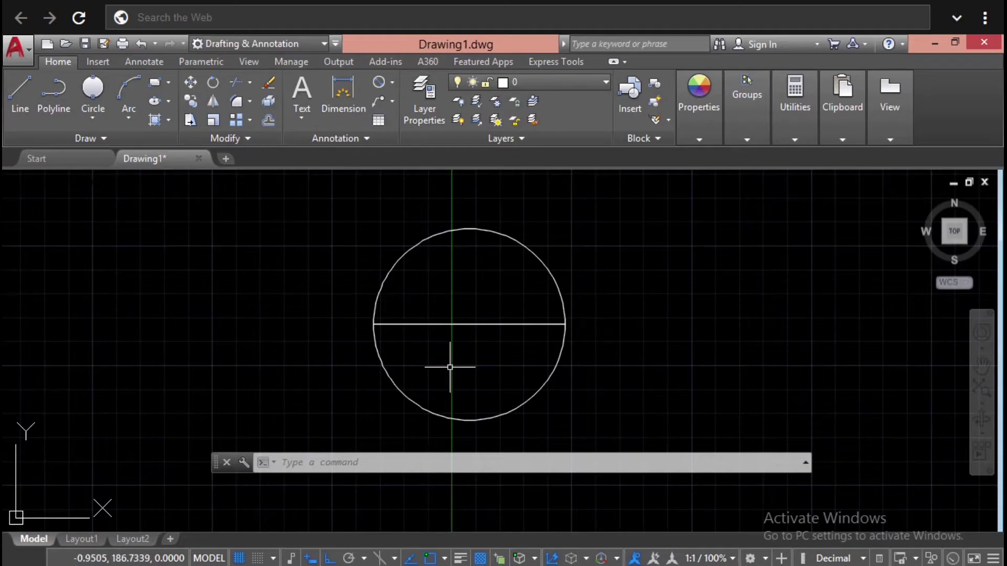
left_click(542, 326)
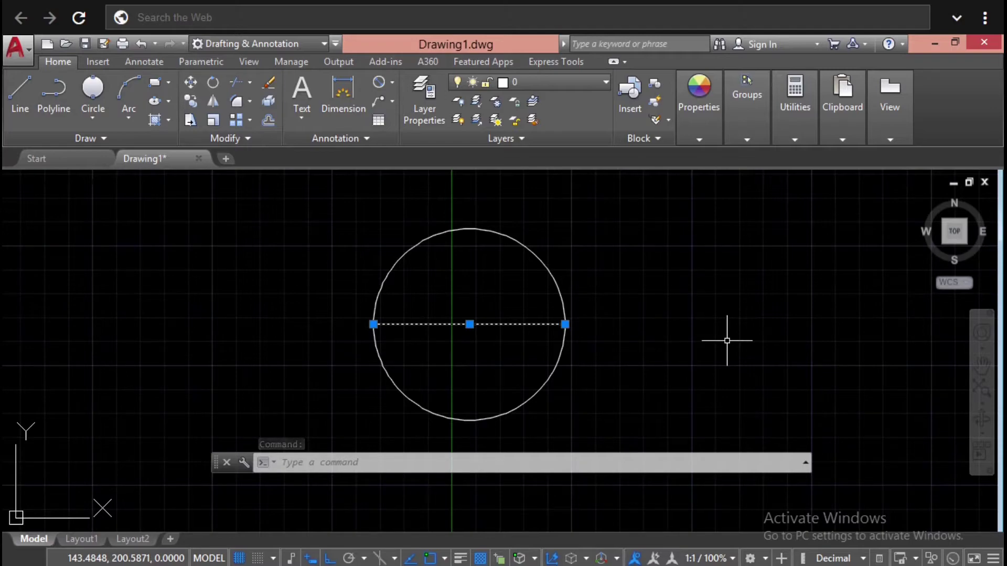
key("Escape")
key("Escape")
key("Escape")
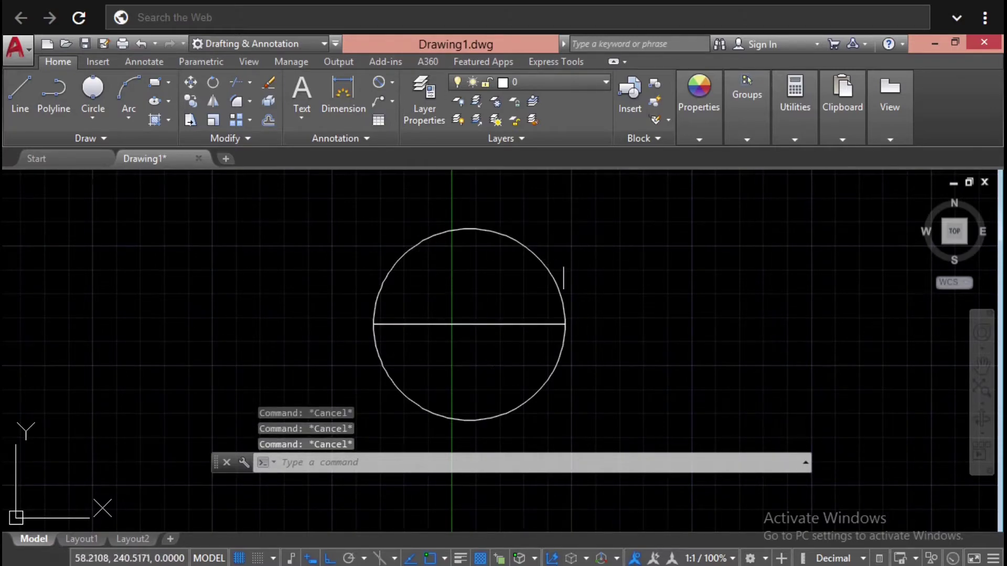
Step: Add a diameter dimension to the two-point circle, placing its text outside, above and to the right of it
left_click(392, 82)
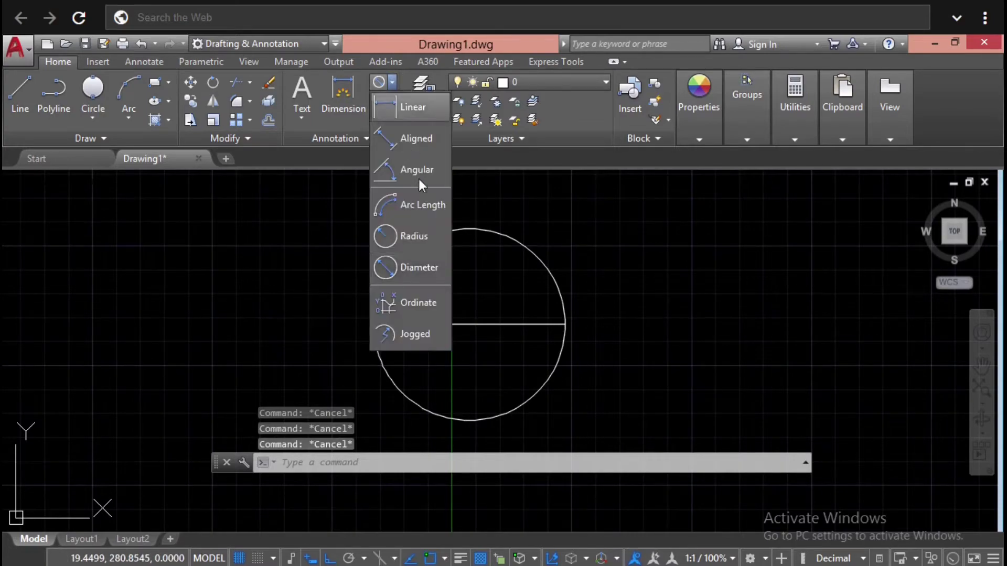
left_click(421, 270)
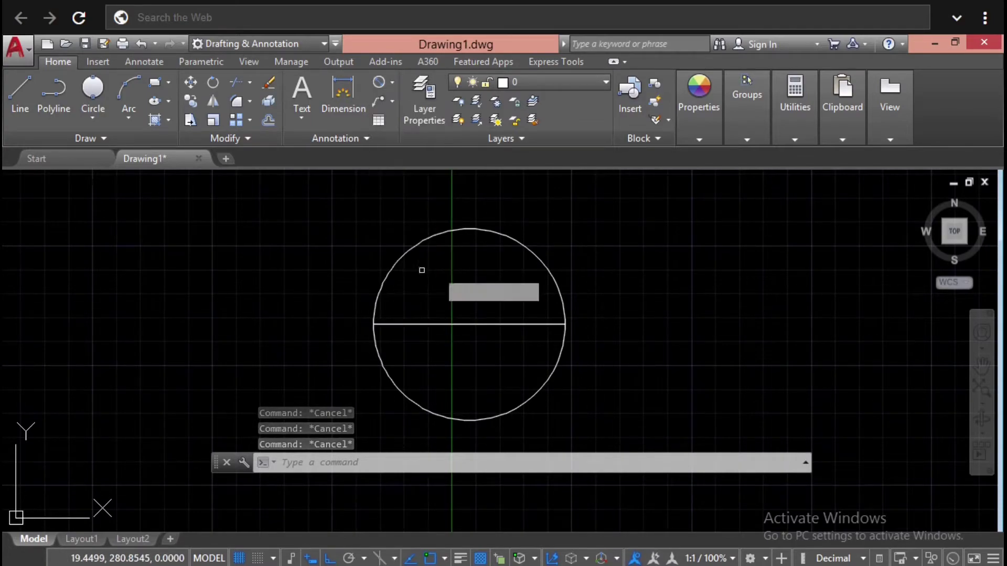
left_click(551, 266)
left_click(687, 255)
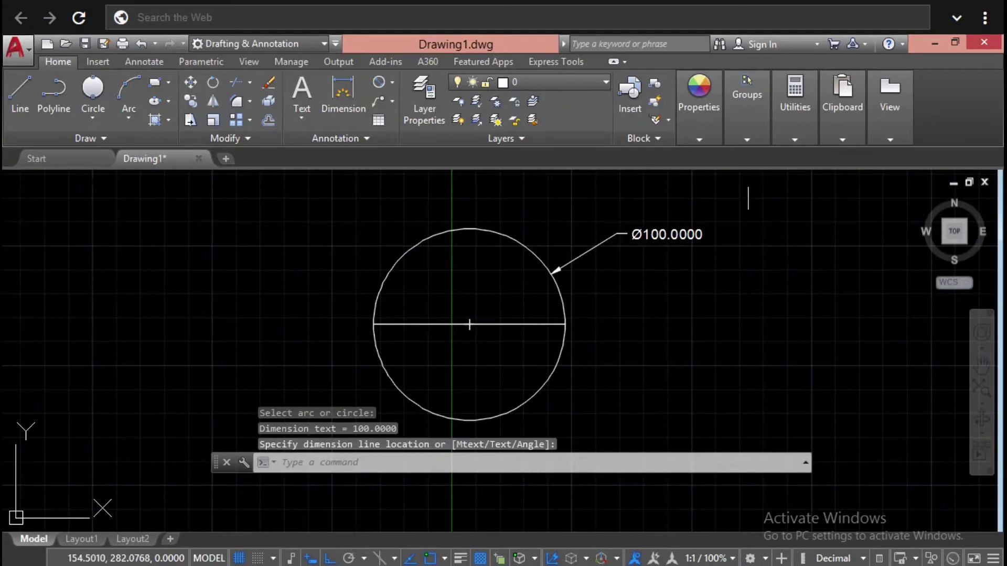
key("Escape")
key("Escape")
key("Escape")
middle_click_drag(632, 292, 435, 294)
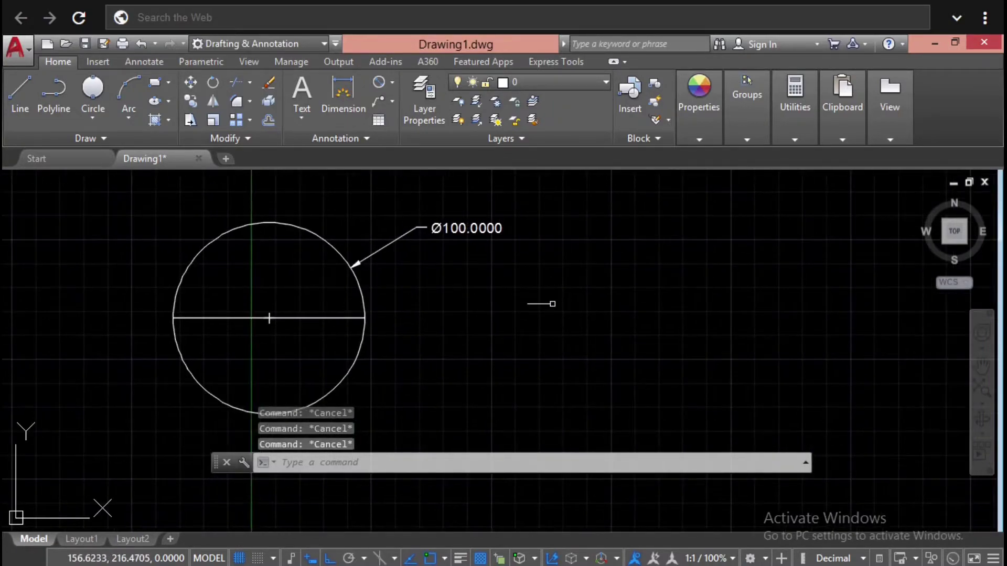
left_click(90, 117)
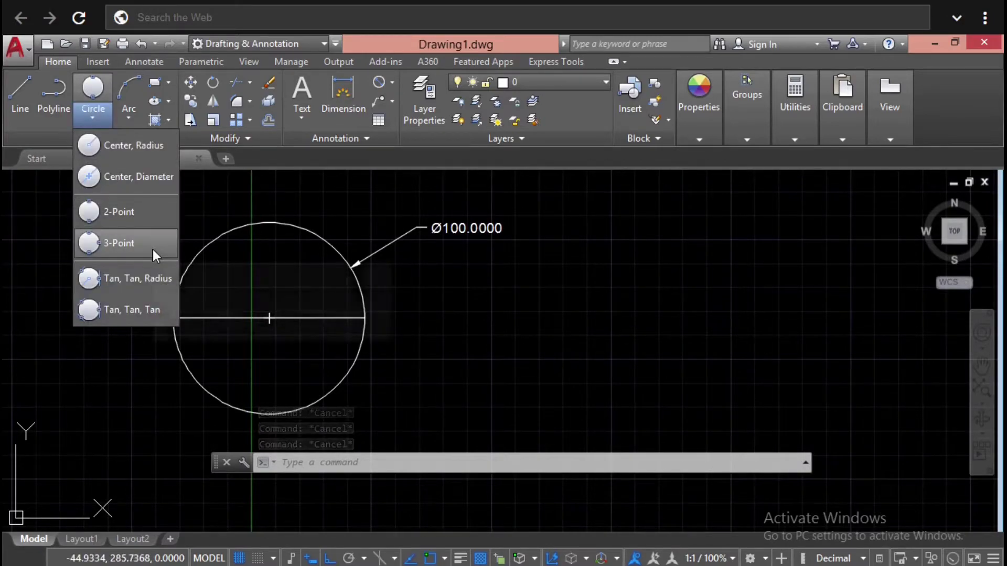
left_click(571, 326)
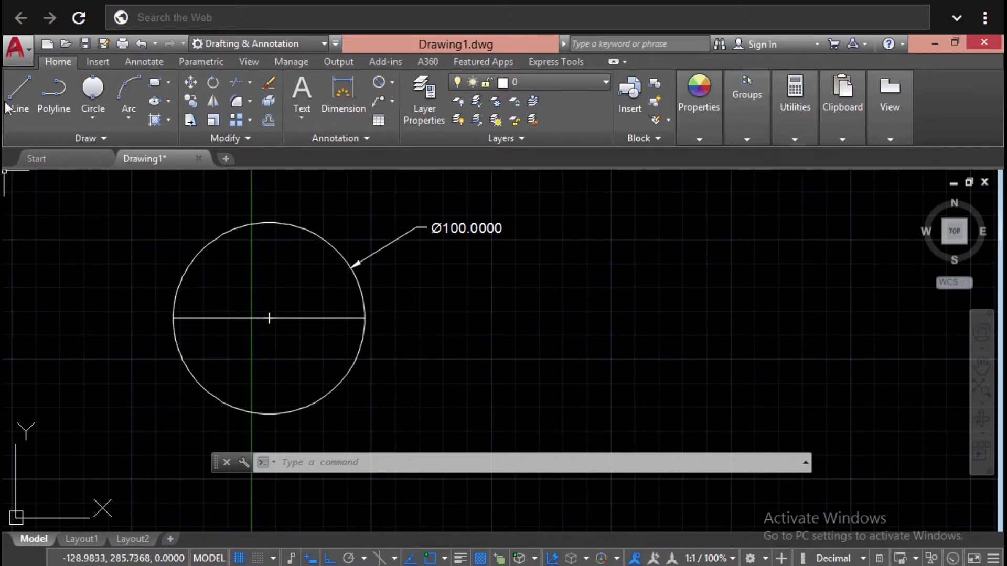
Step: Draw a horizontal line 100 units long in the empty area to the right of the dimensioned circle
left_click(21, 98)
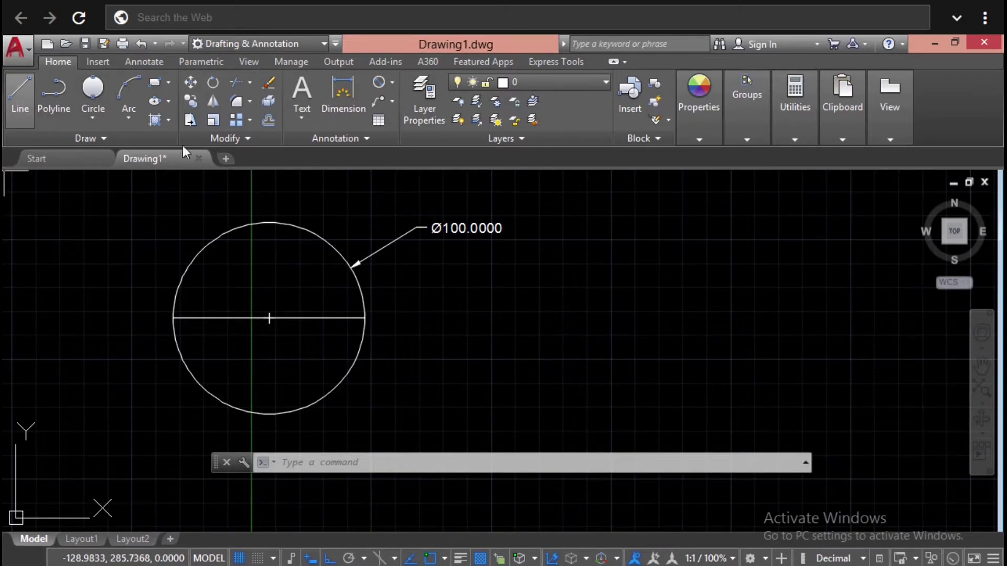
left_click(522, 311)
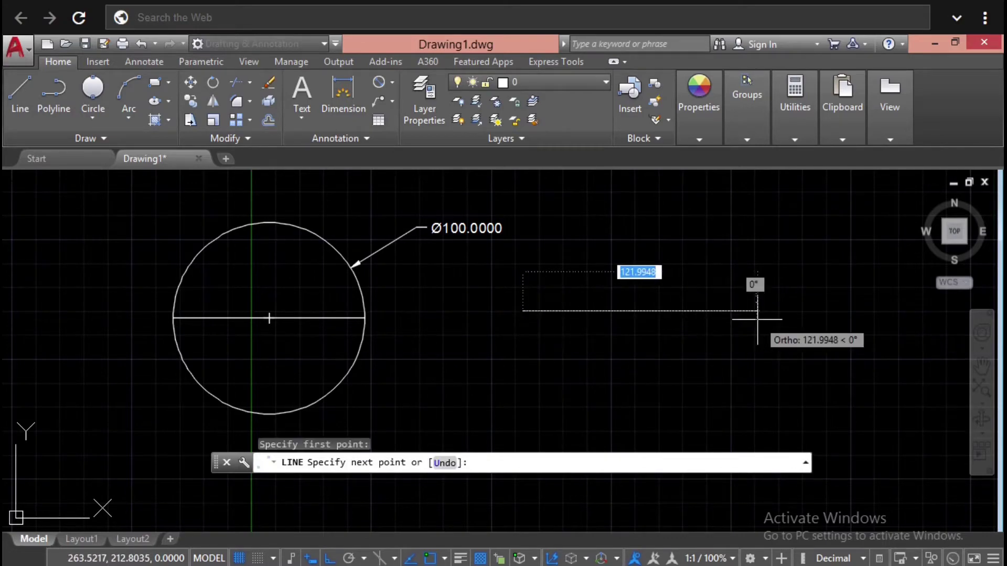
type("100")
key("Return")
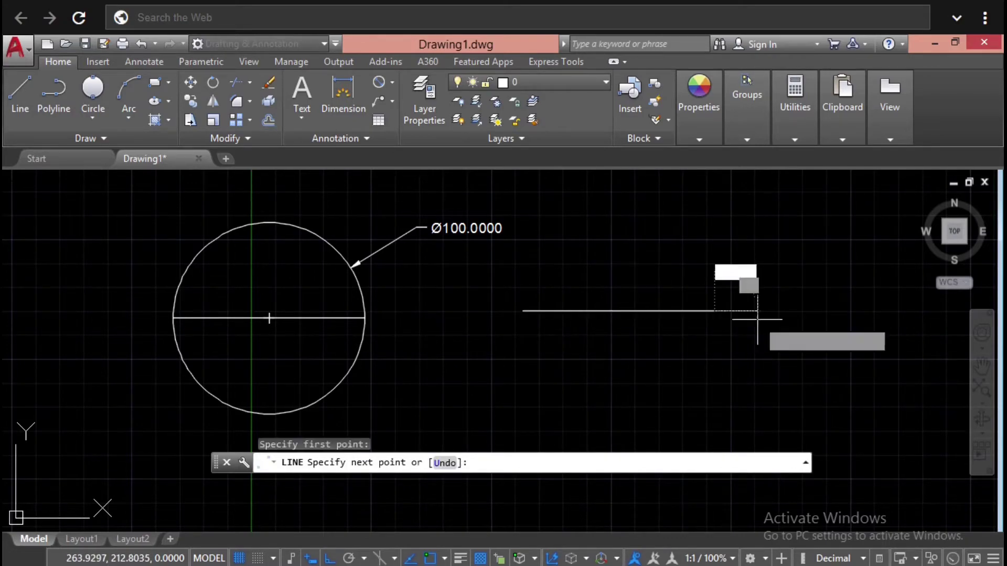
key("Return")
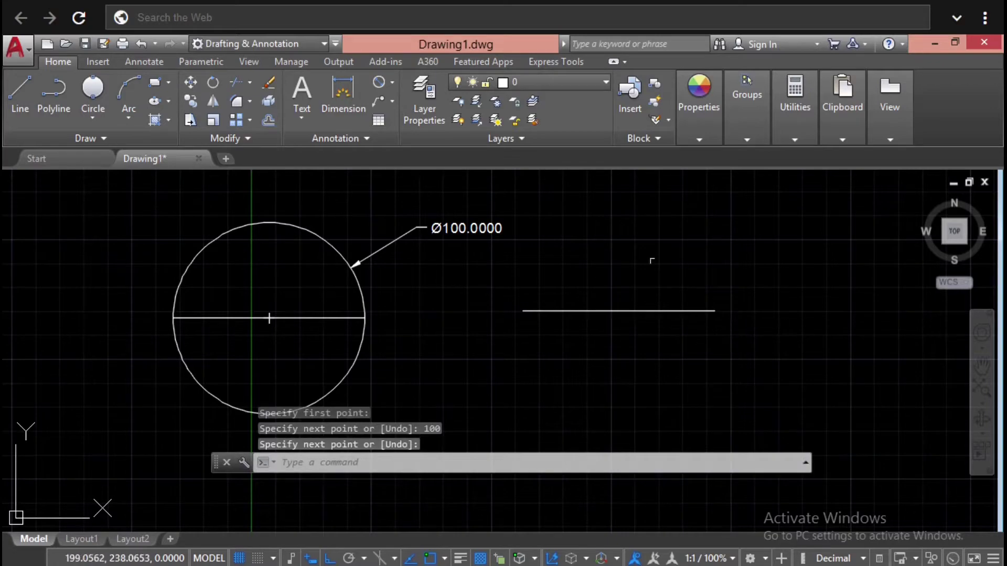
middle_click_drag(636, 243, 623, 280)
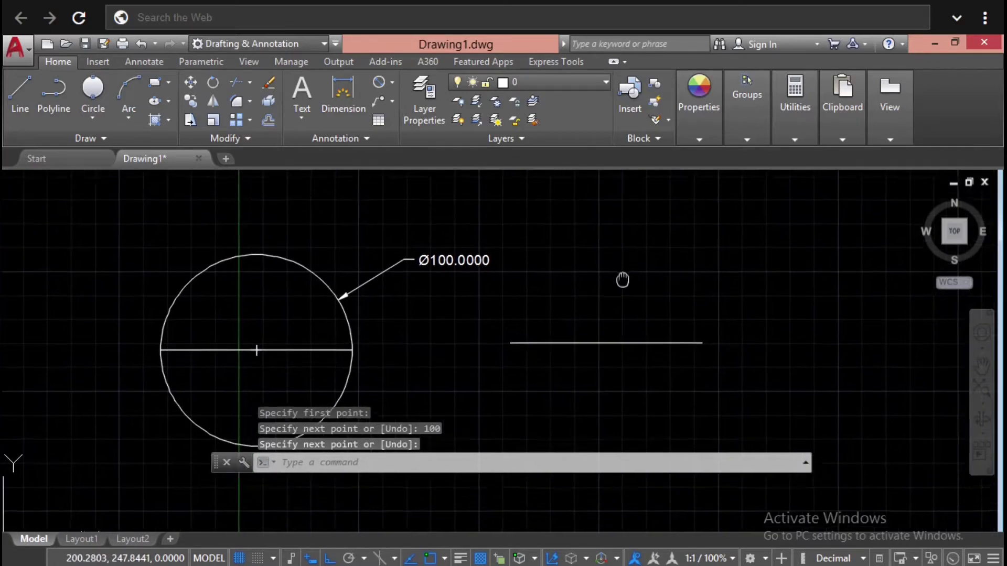
Step: Draw a vertical line 50 units long upward from the midpoint of the new horizontal line
left_click(13, 92)
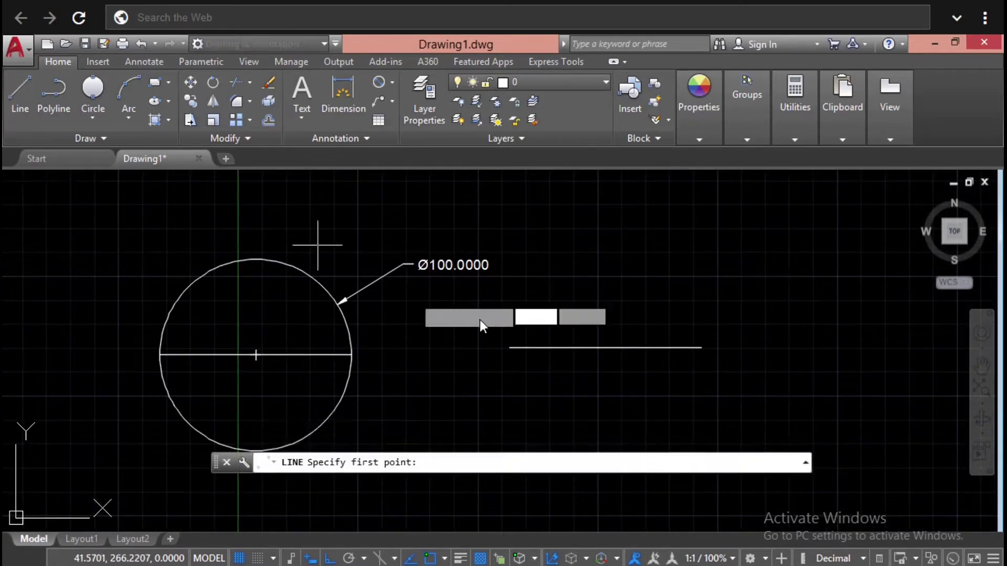
left_click(607, 347)
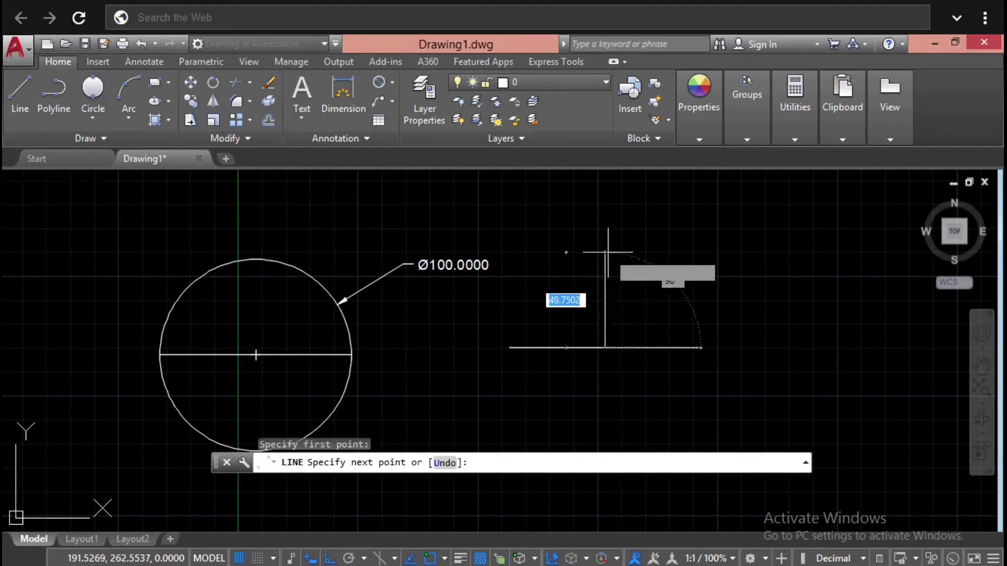
type("50")
key("Return")
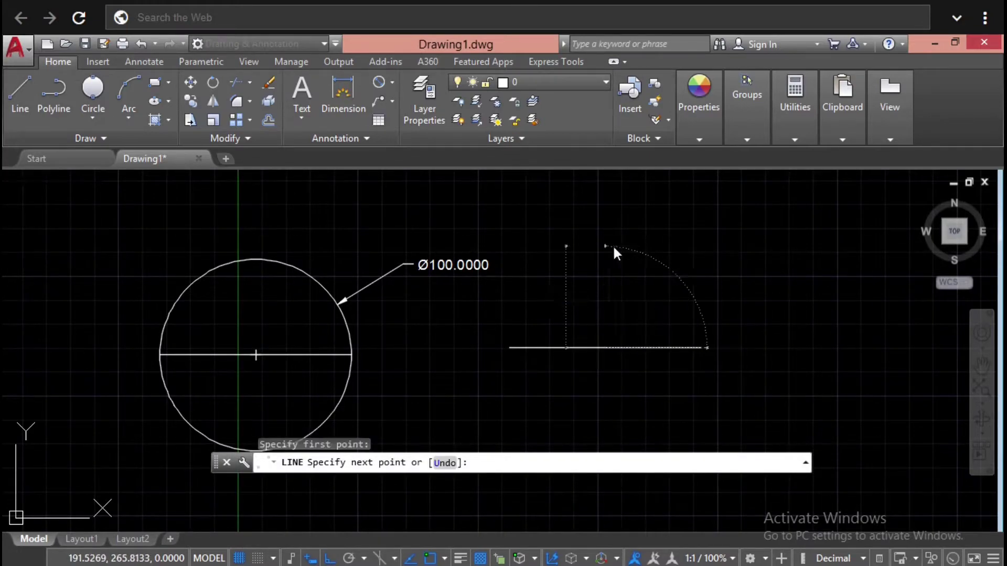
key("Return")
key("Return")
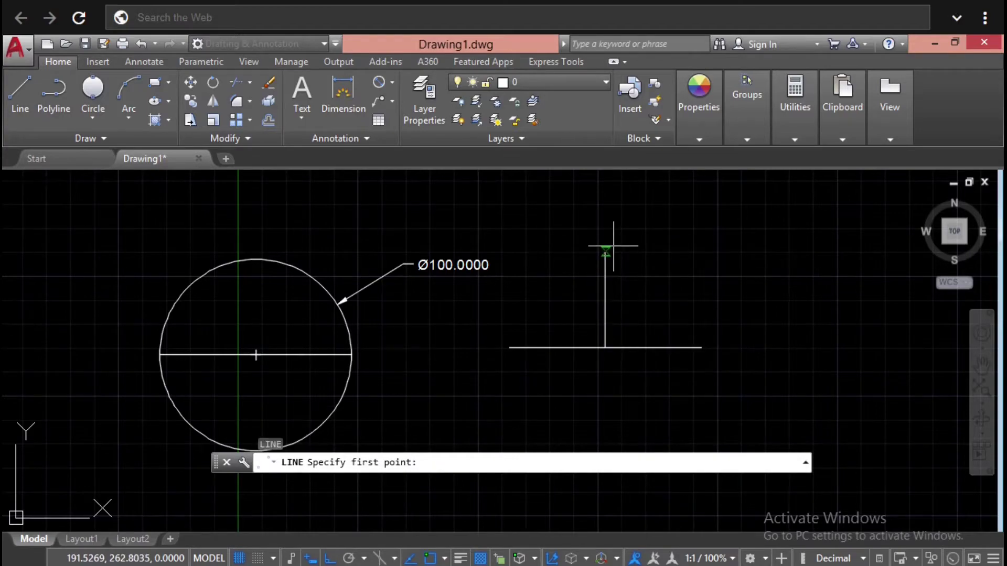
key("Escape")
key("Escape")
key("Escape")
key("Escape")
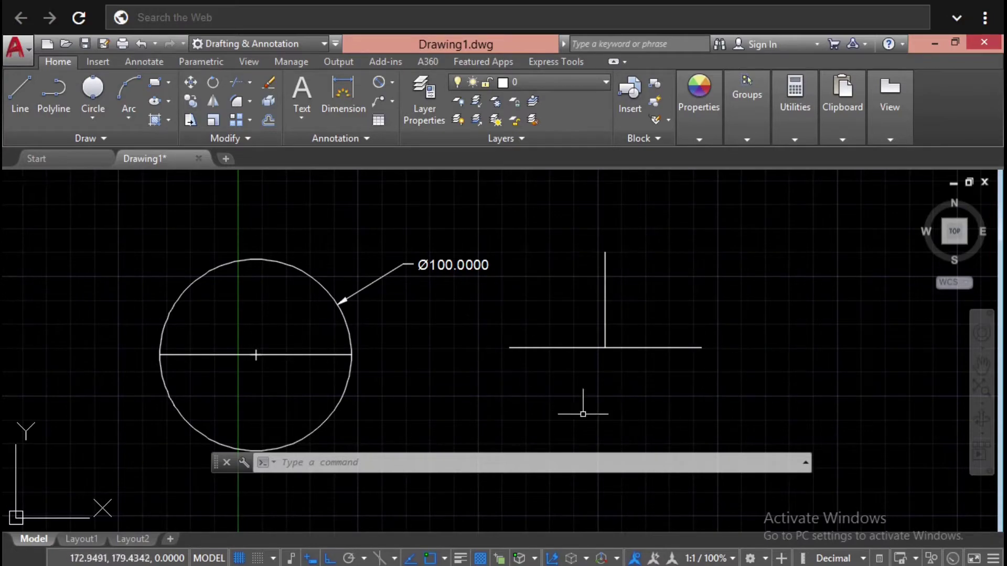
Step: Draw a three-point circle through the horizontal line's left end, the vertical line's top end and the horizontal line's right end, with Ortho off
left_click(95, 119)
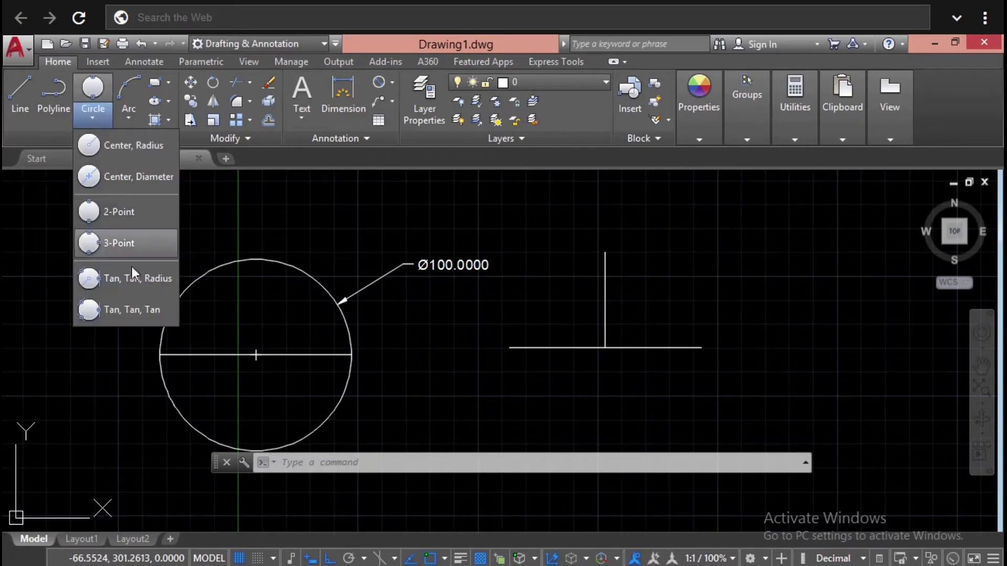
left_click(119, 243)
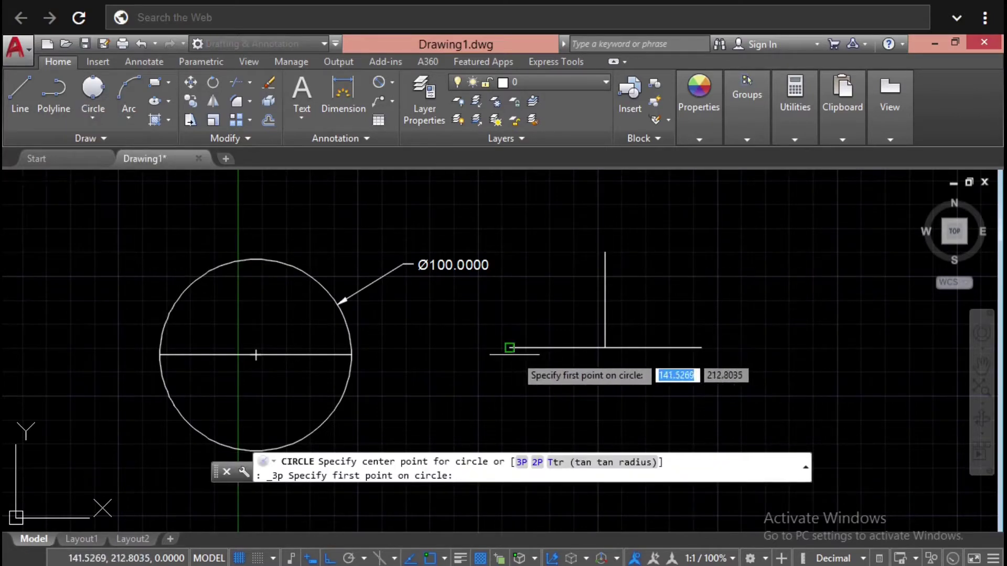
left_click(511, 347)
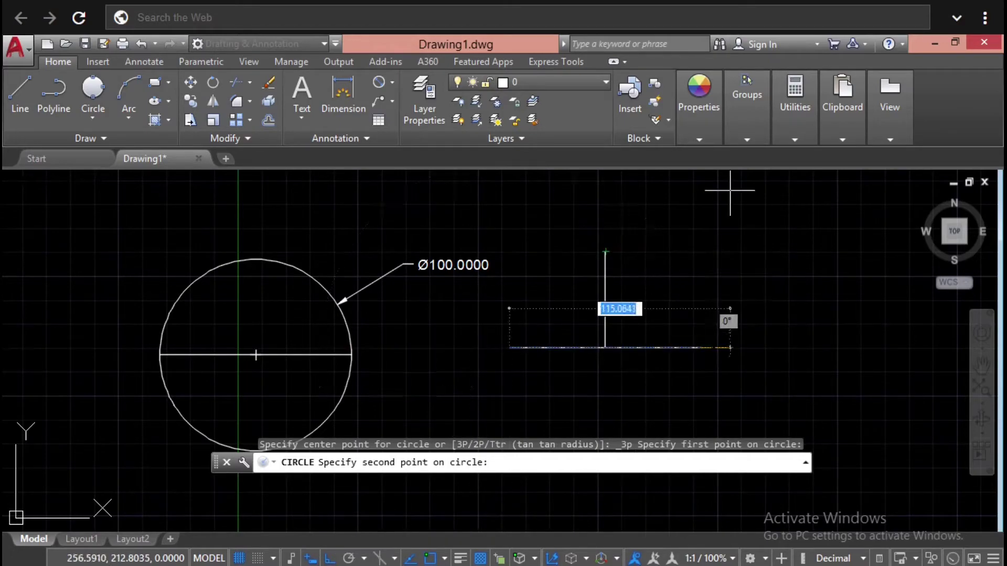
left_click(330, 558)
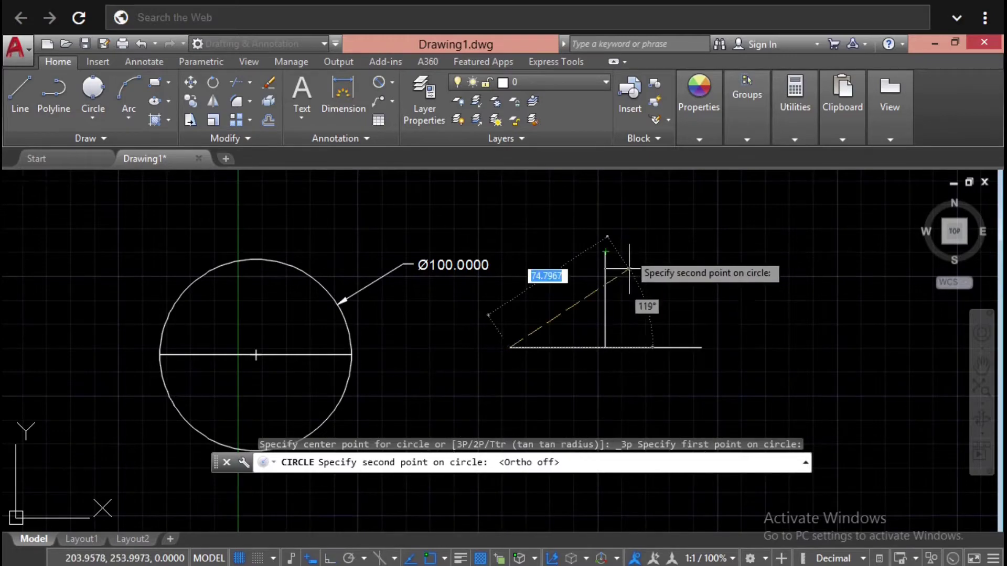
left_click(605, 251)
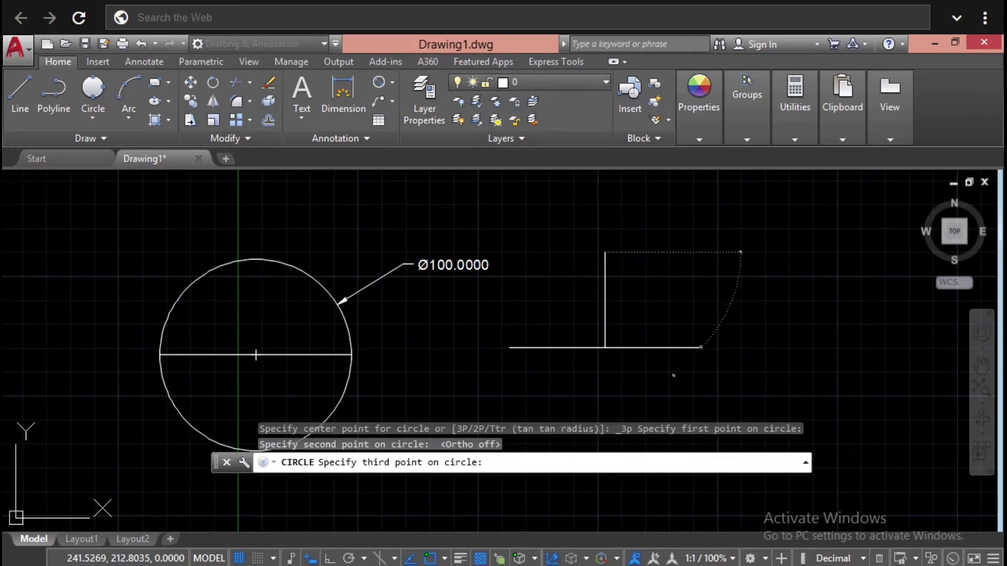
left_click(701, 348)
key("Escape")
key("Escape")
key("Escape")
mouse_move(596, 317)
middle_mouse_down()
mouse_move(580, 292)
mouse_move(654, 342)
middle_mouse_up()
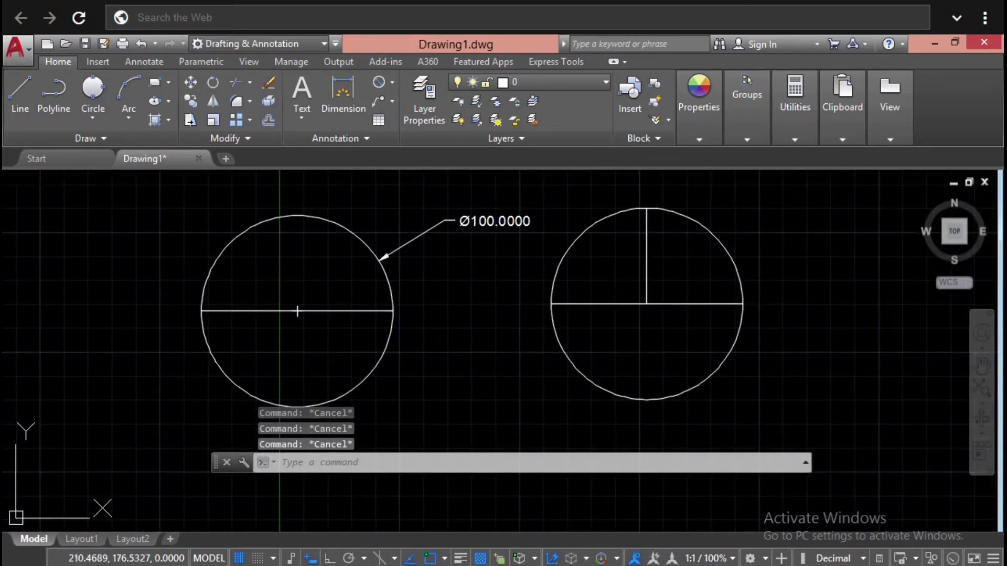
middle_click_drag(703, 279, 658, 300)
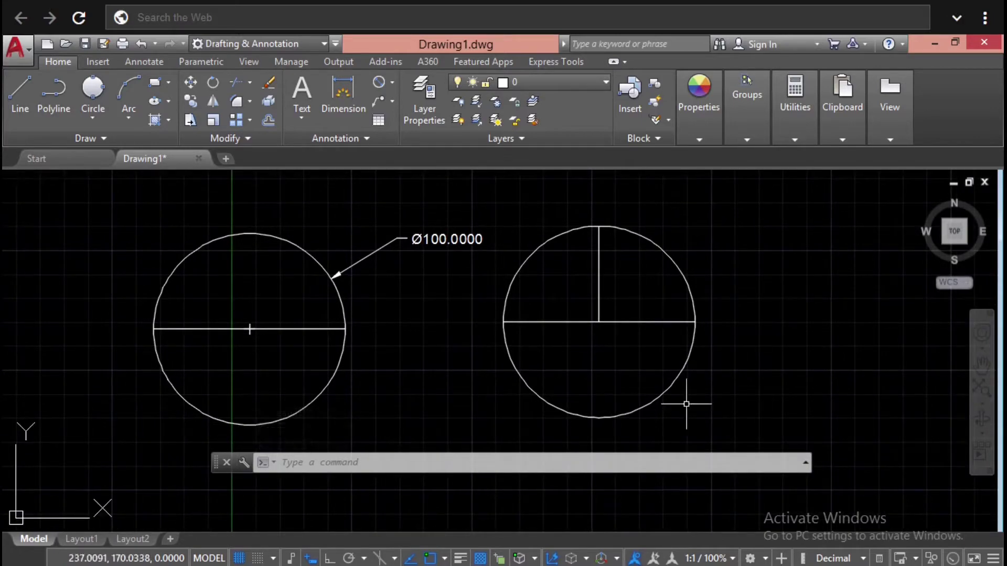
Step: Add a diameter dimension to the three-point circle, placing its text outside, above and to the right of it
left_click(391, 85)
left_click(426, 270)
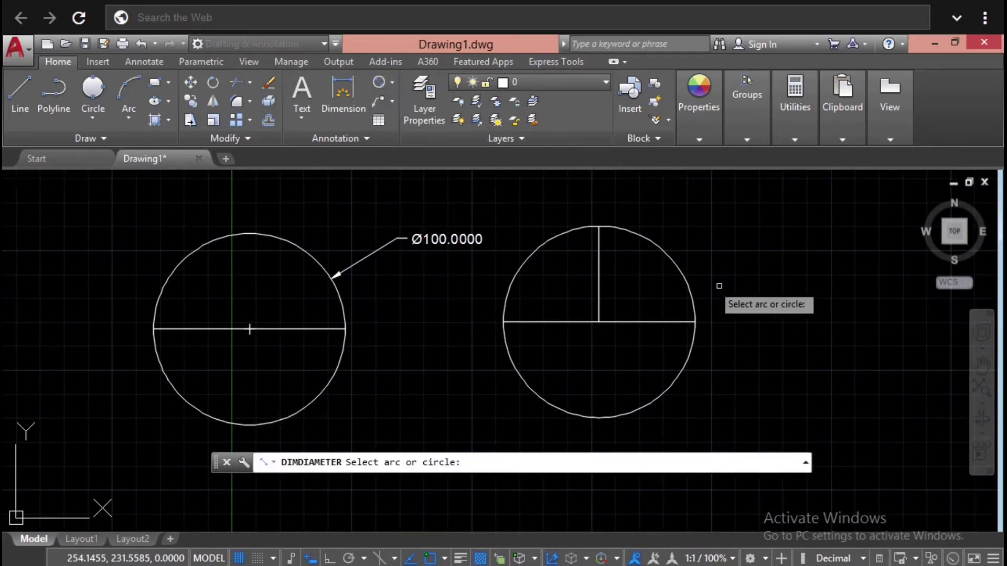
left_click(693, 303)
left_click(733, 237)
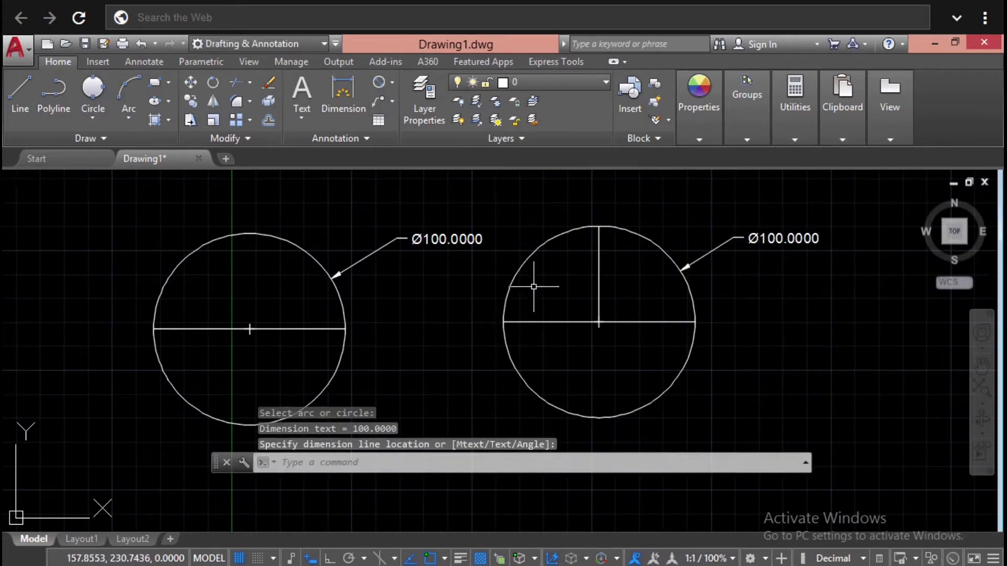
scroll(530, 288, "down", 3)
middle_click_drag(521, 297, 580, 281)
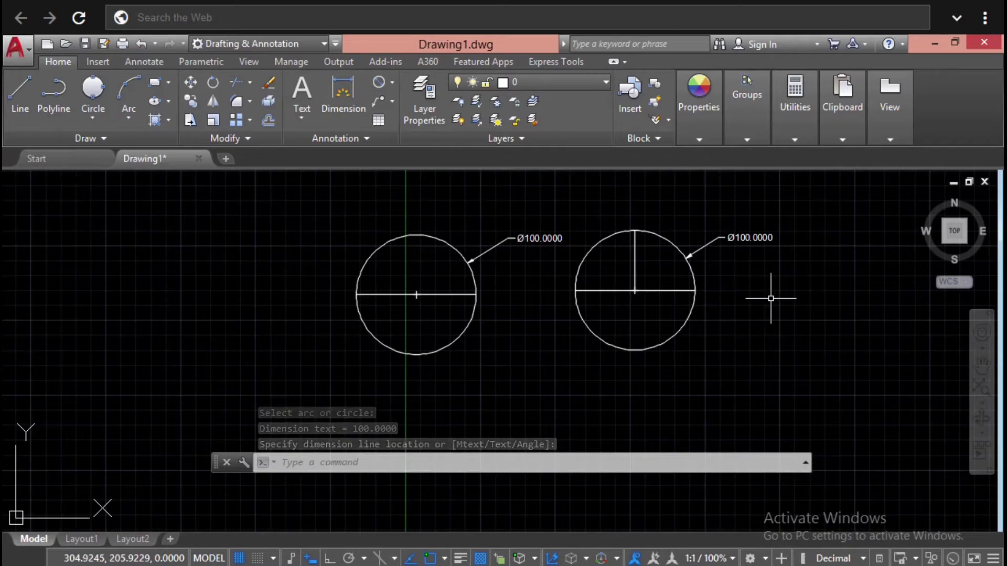
left_click(96, 120)
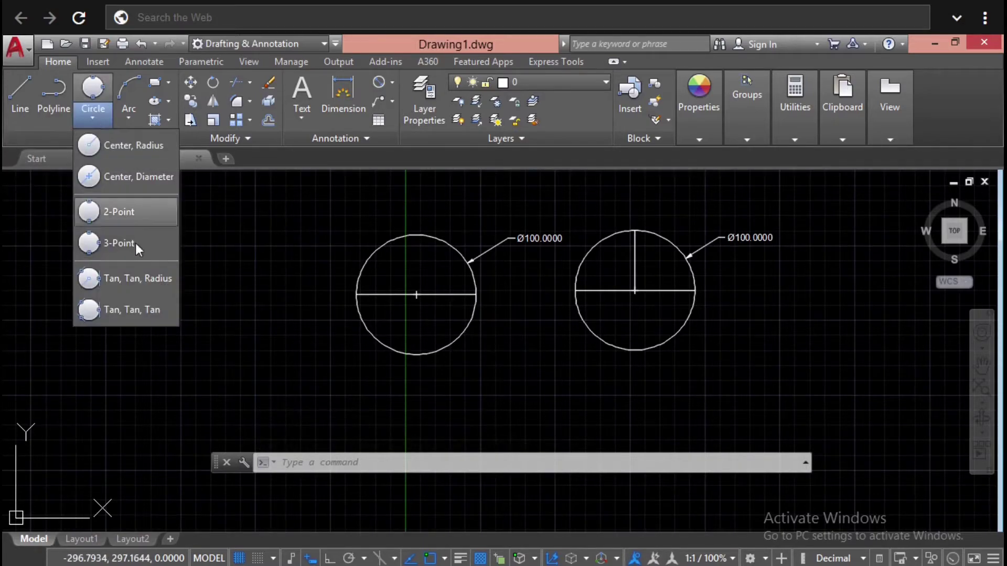
left_click(299, 257)
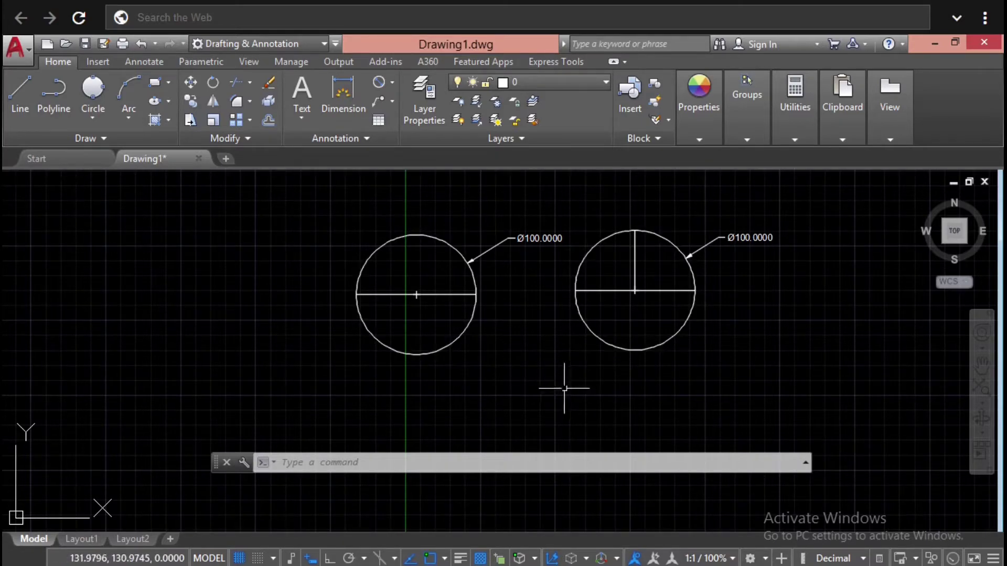
Step: Draw a tangent-tangent-radius circle of radius 50 touching the left circle's lower-right arc and the right circle's lower-left arc
left_click(103, 118)
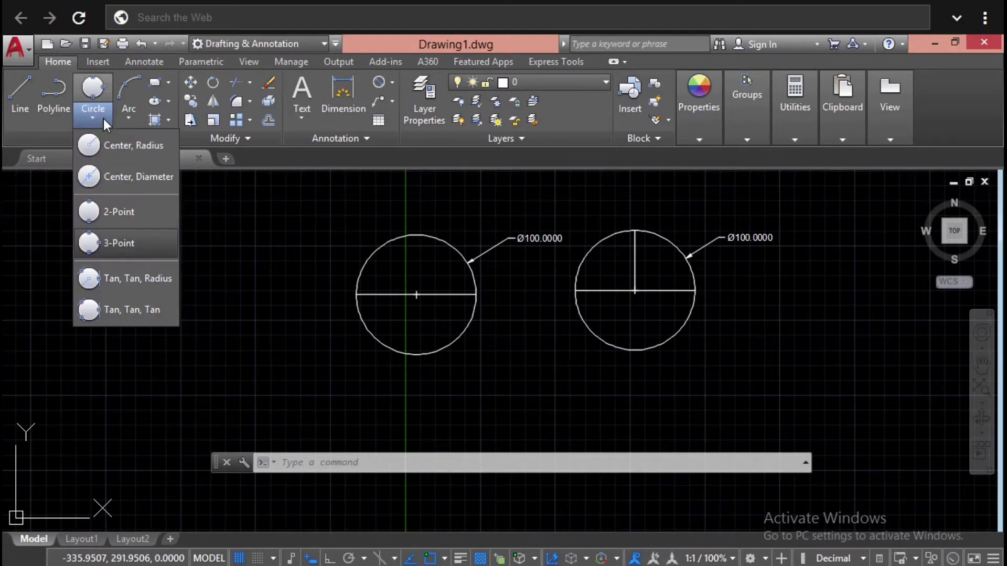
left_click(153, 283)
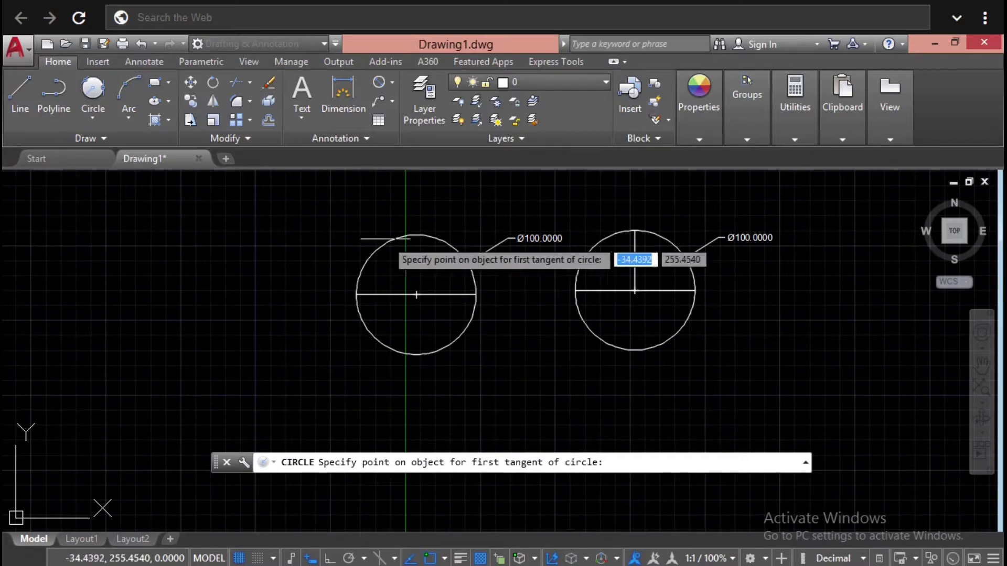
left_click(466, 338)
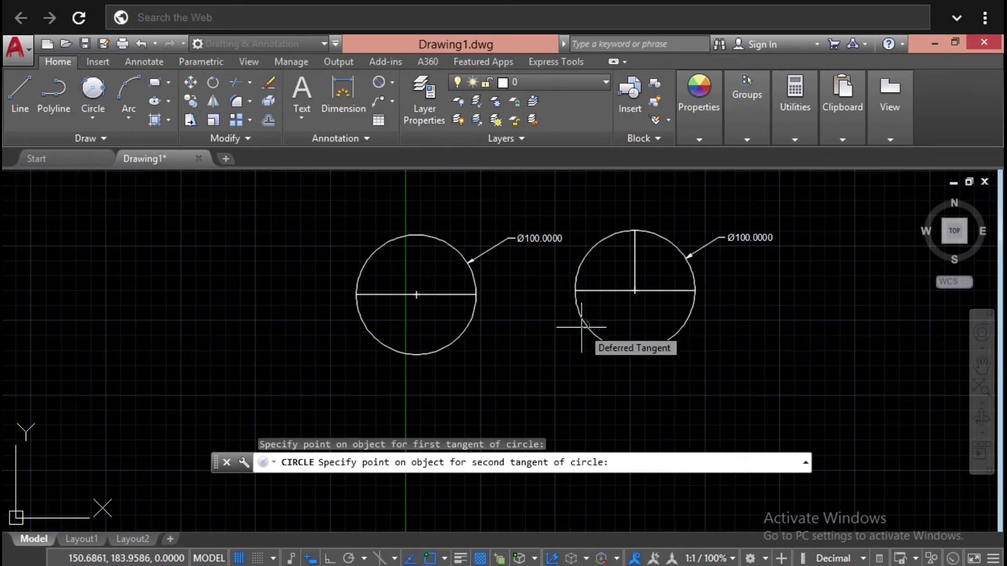
left_click(584, 326)
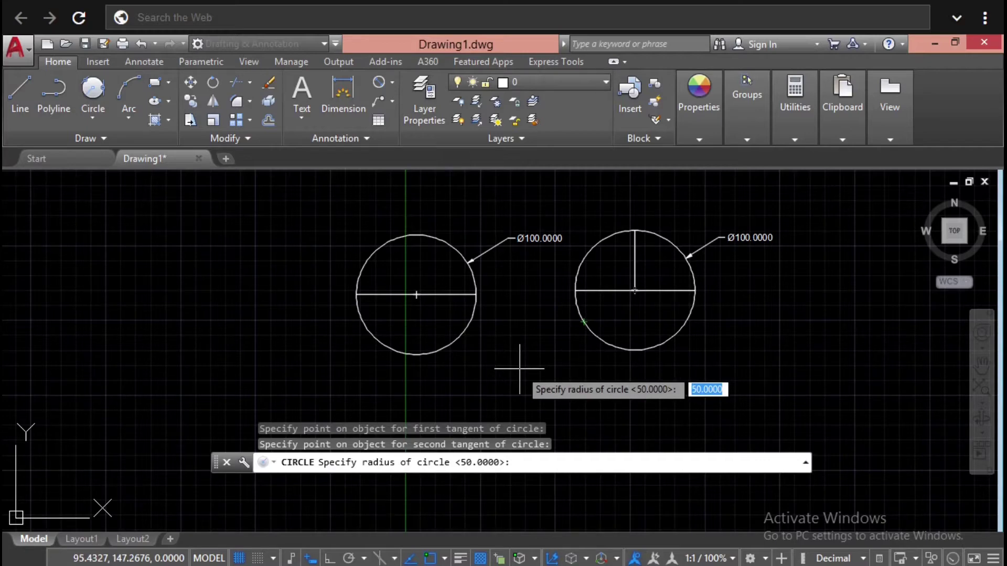
type("50")
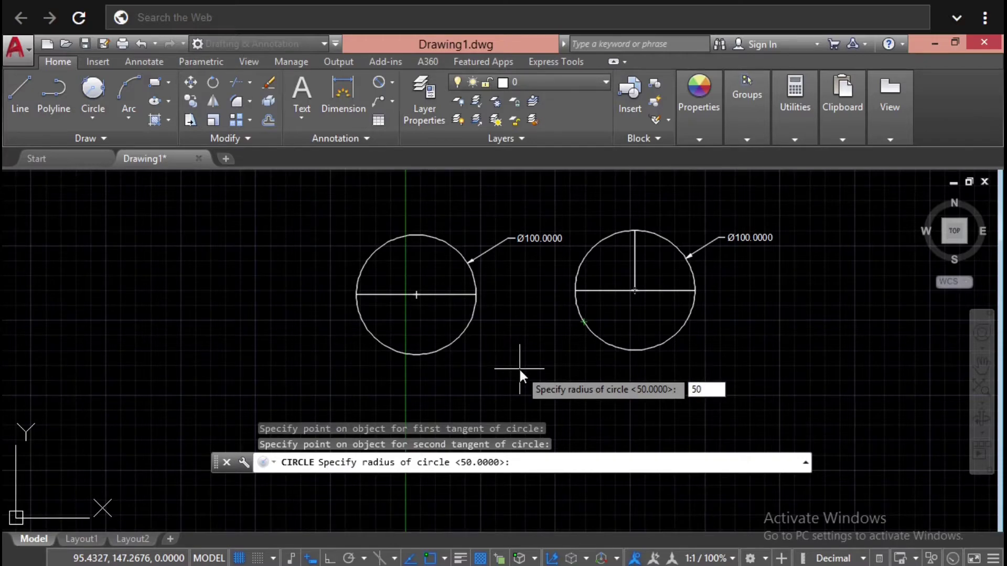
key("Return")
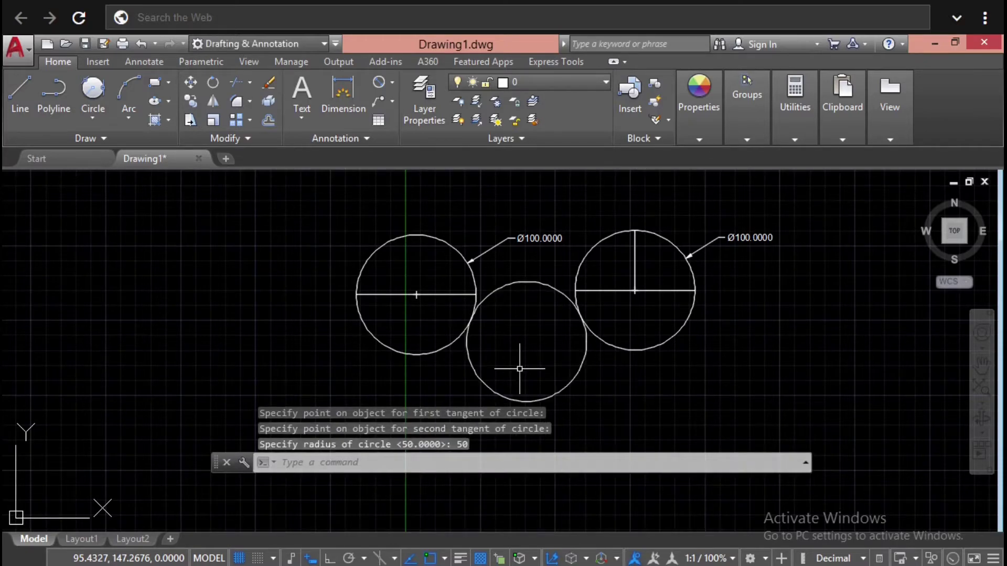
key("Escape")
key("Escape")
key("Escape")
Step: Add a radius dimension to the new tangent circle, placing its text outside, below and to the right of it
scroll(524, 308, "up", 2)
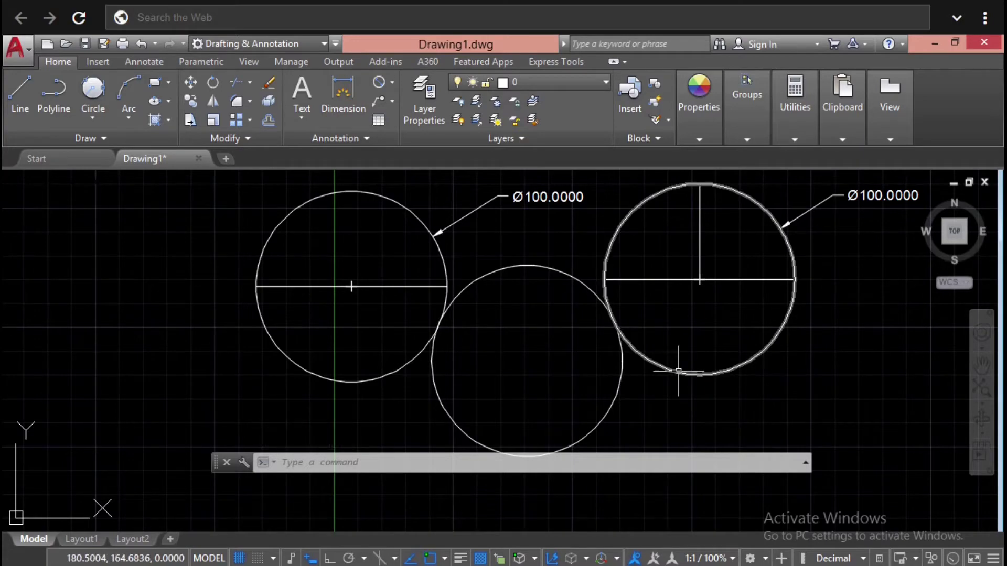
scroll(668, 337, "down", 2)
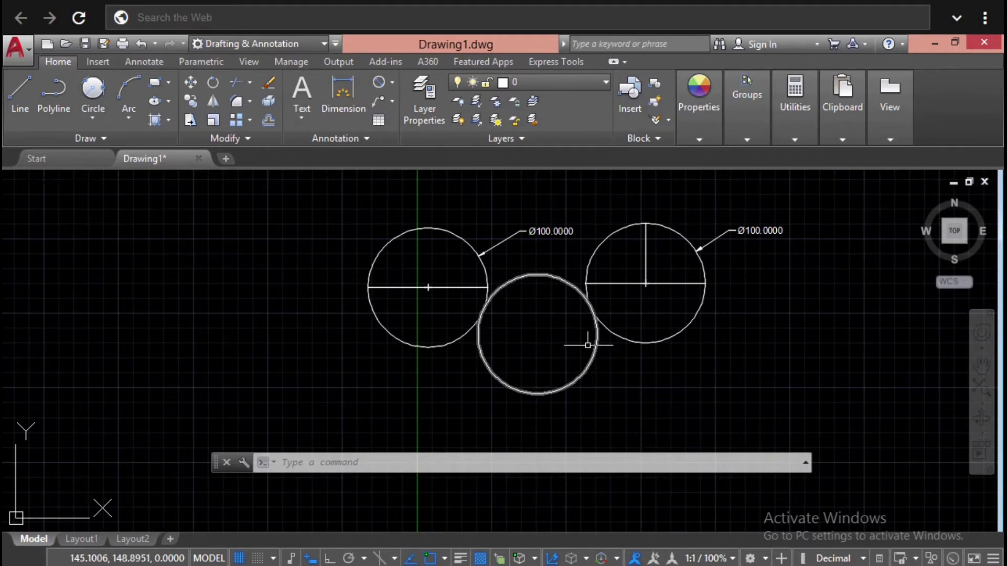
left_click(394, 84)
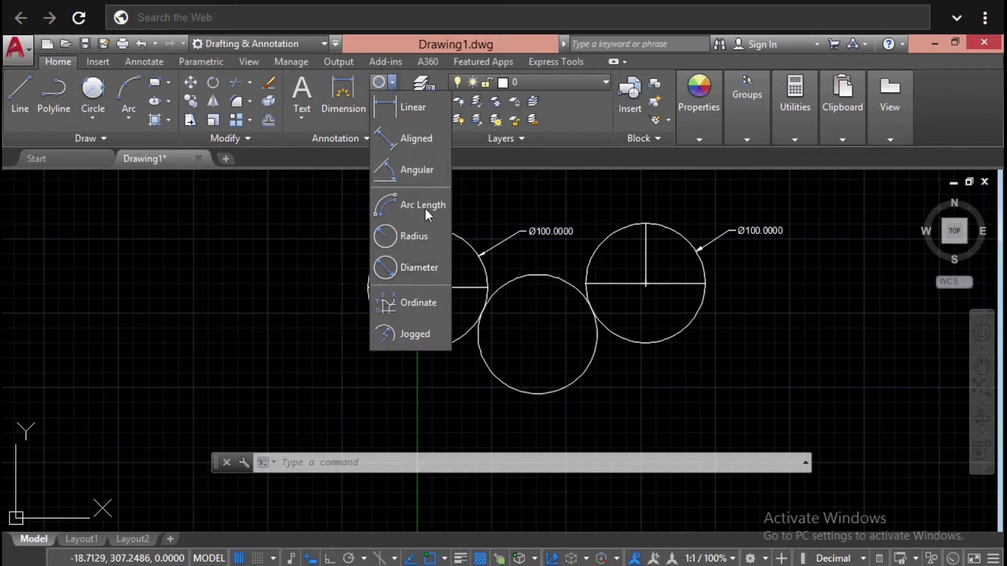
left_click(420, 233)
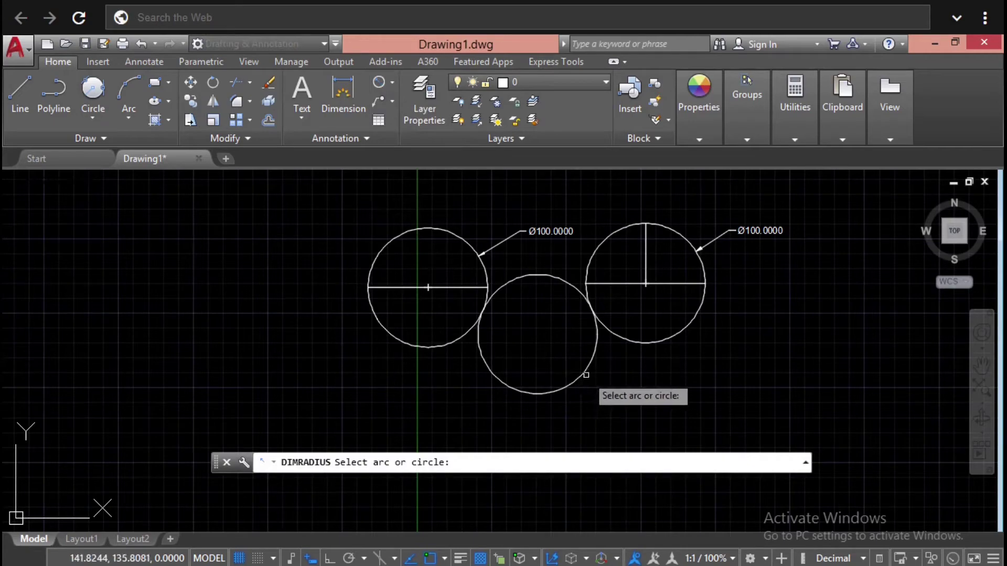
left_click(585, 375)
left_click(676, 402)
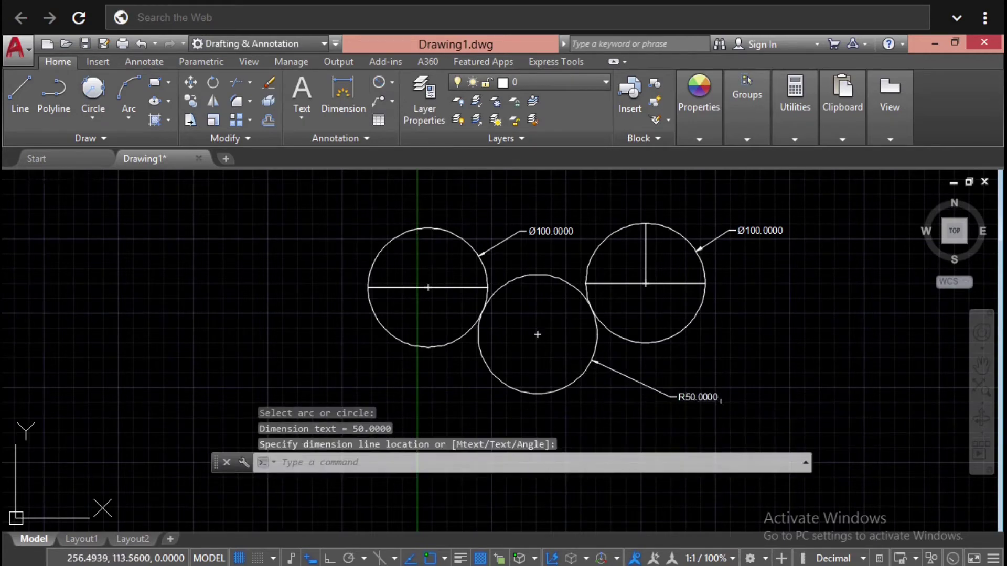
scroll(681, 404, "up", 4)
scroll(640, 304, "down", 3)
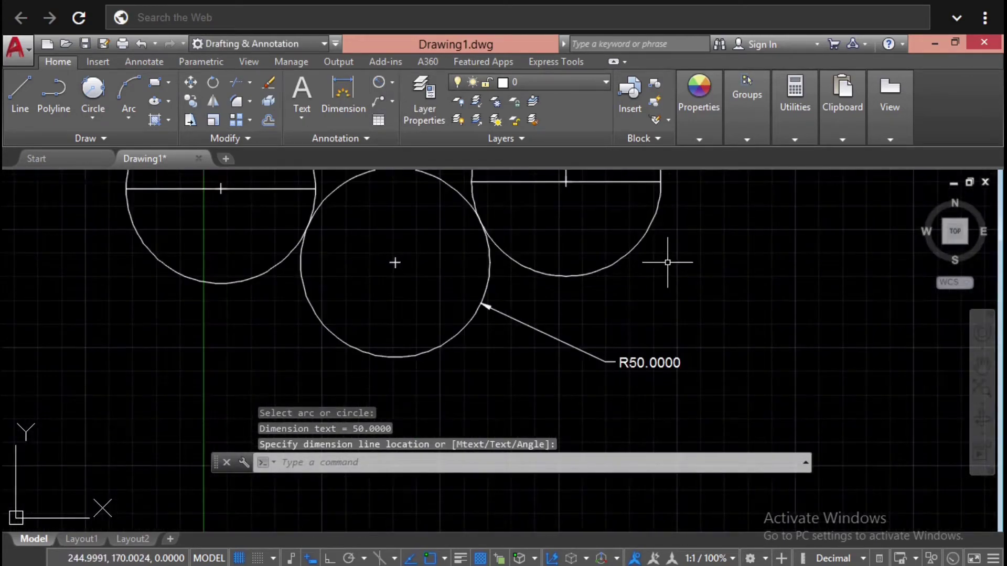
key("Escape")
key("Escape")
key("Escape")
Step: Draw a three-tangent circle above the group, touching the left circle's upper right, the middle circle's top and the right circle's upper left
scroll(514, 262, "down", 2)
middle_click_drag(513, 262, 540, 286)
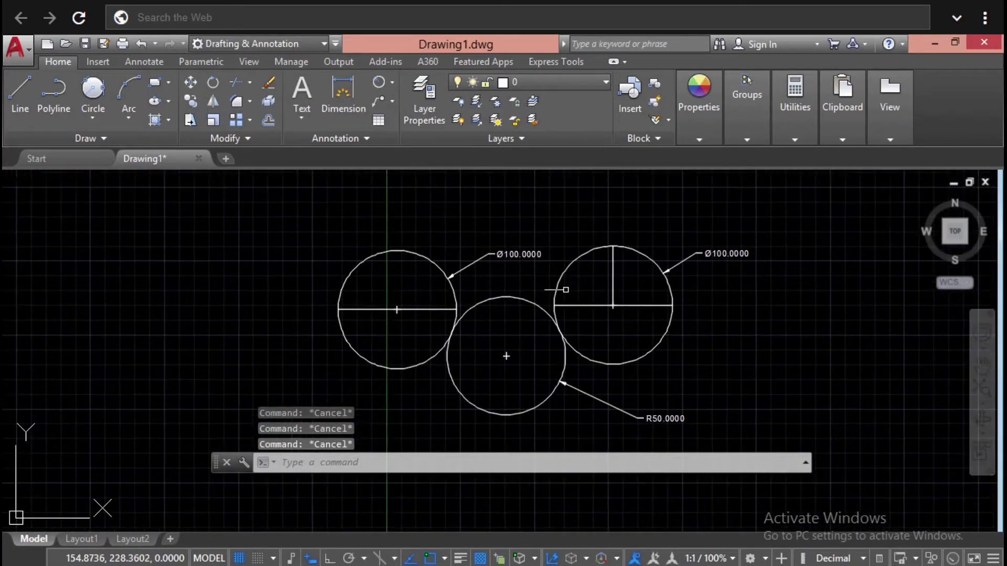
left_click(101, 125)
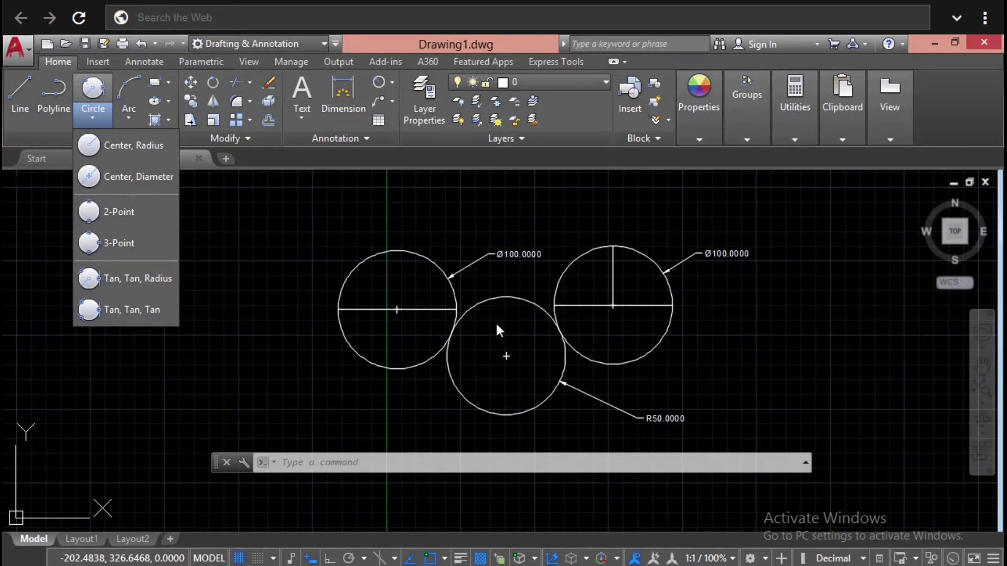
left_click(142, 315)
scroll(492, 280, "up", 2)
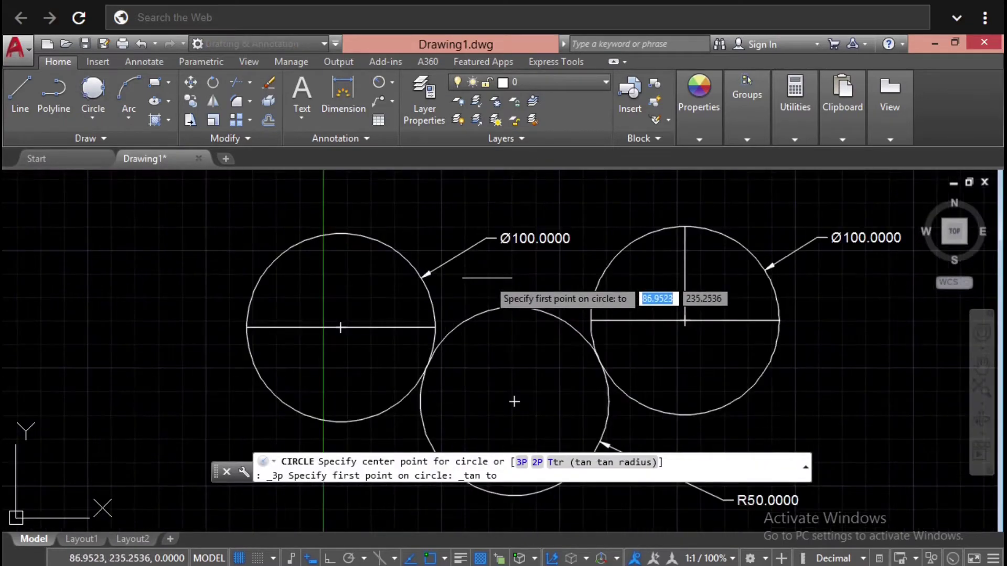
middle_click_drag(539, 269, 512, 305)
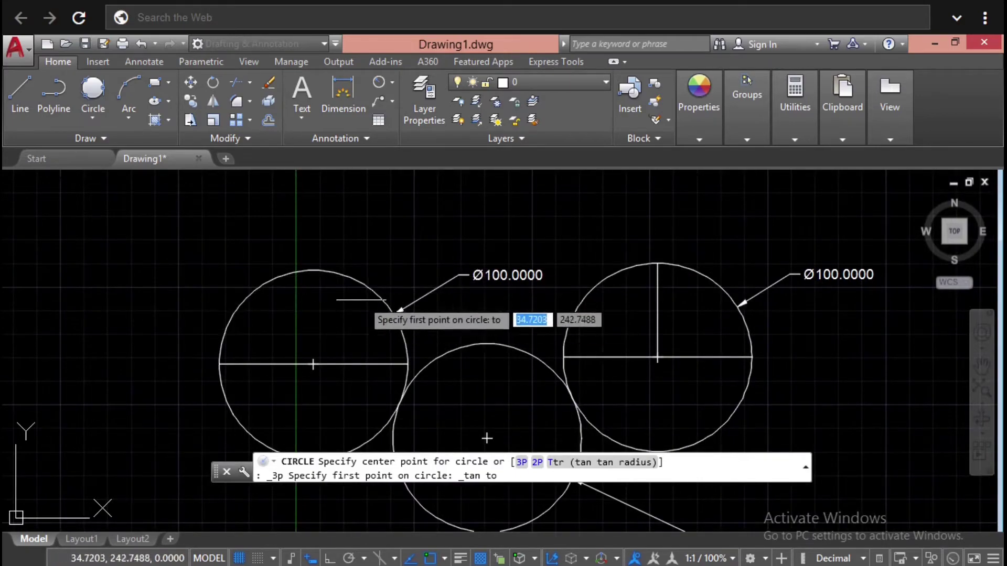
left_click(375, 290)
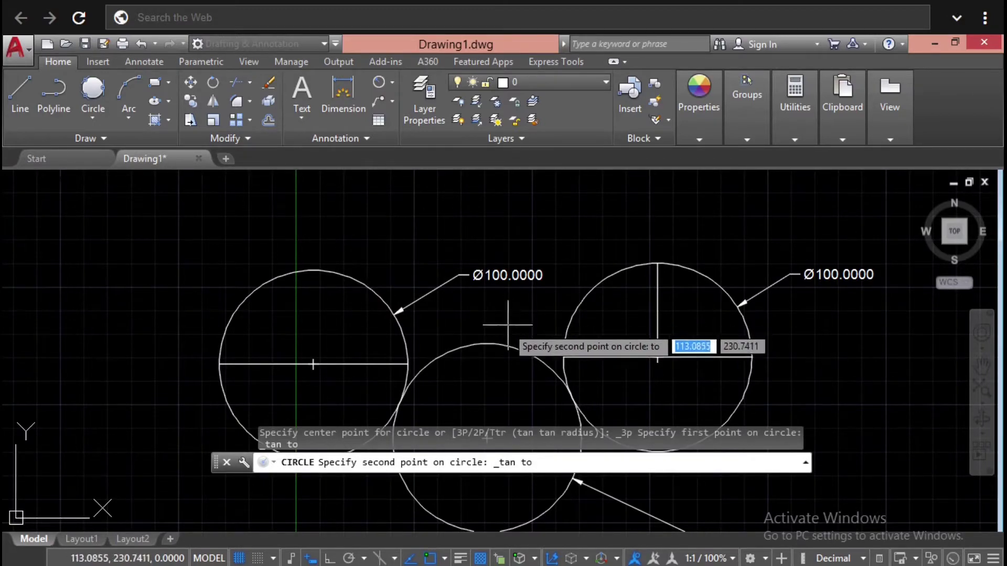
left_click(482, 343)
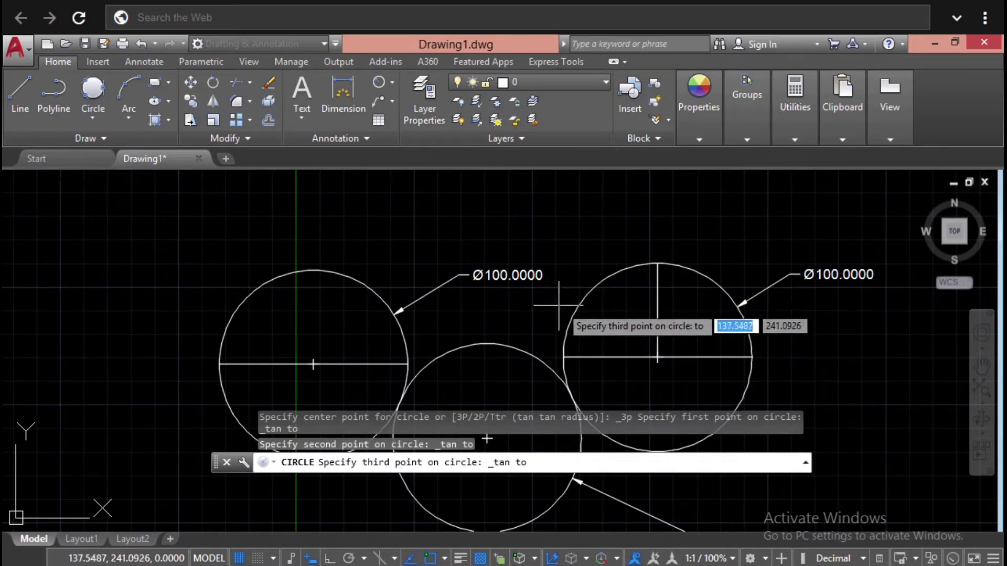
left_click(583, 299)
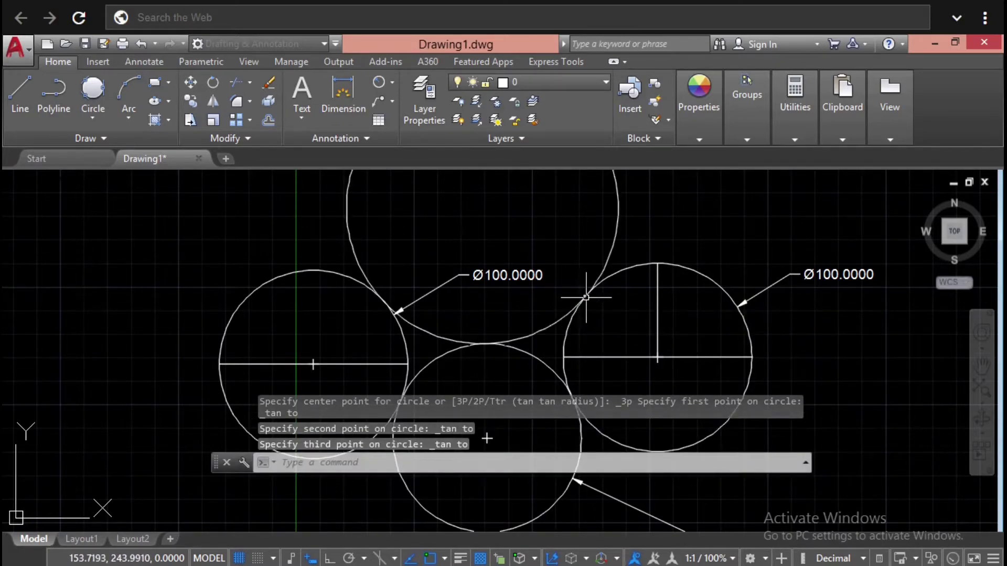
scroll(562, 299, "down", 2)
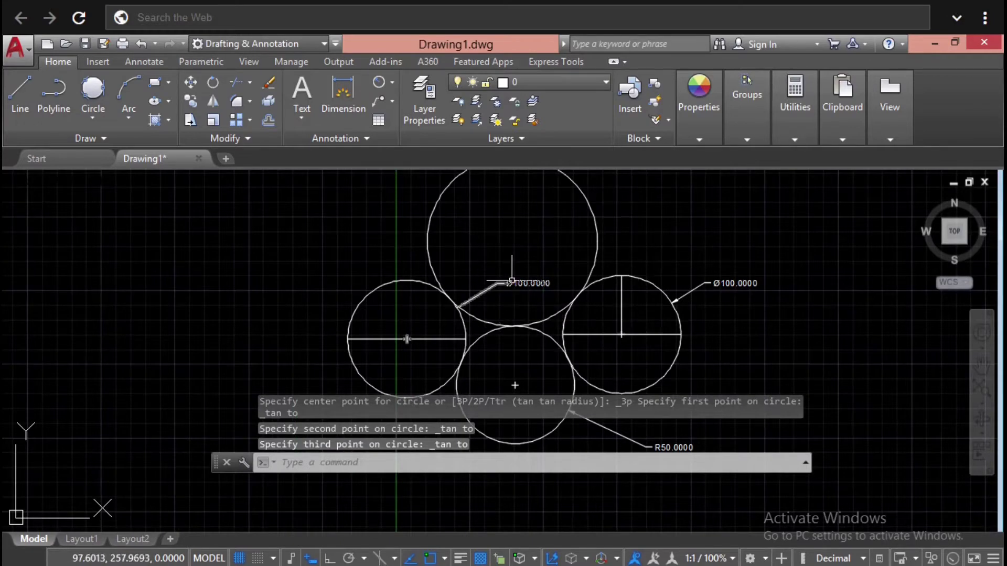
scroll(511, 270, "up", 2)
scroll(525, 262, "down", 2)
key("Escape")
key("Escape")
key("Escape")
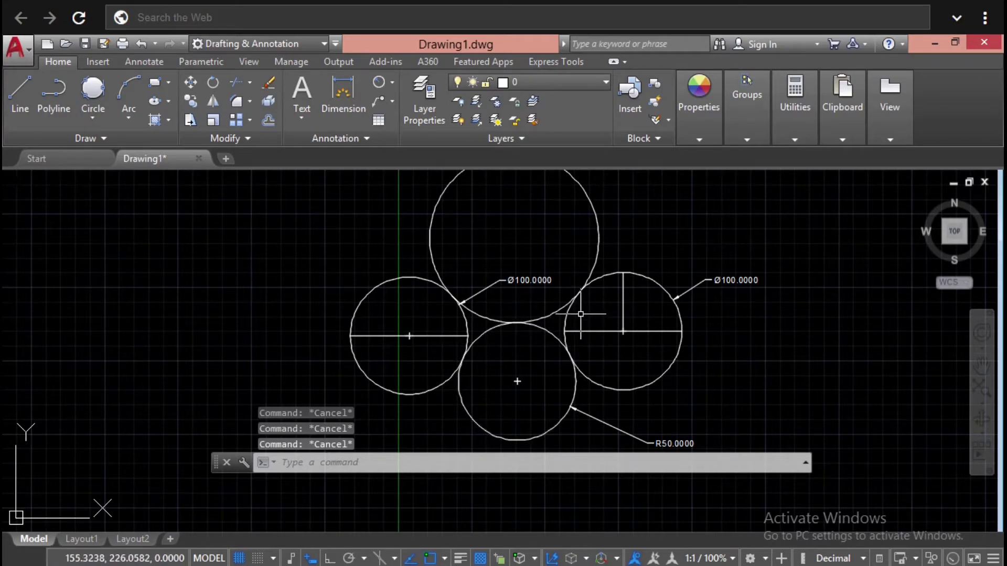
Step: Draw an enclosing three-tangent circle touching the left circle's far left, the lower middle circle's bottom and the right circle's far right
scroll(582, 312, "up", 4)
scroll(482, 282, "down", 4)
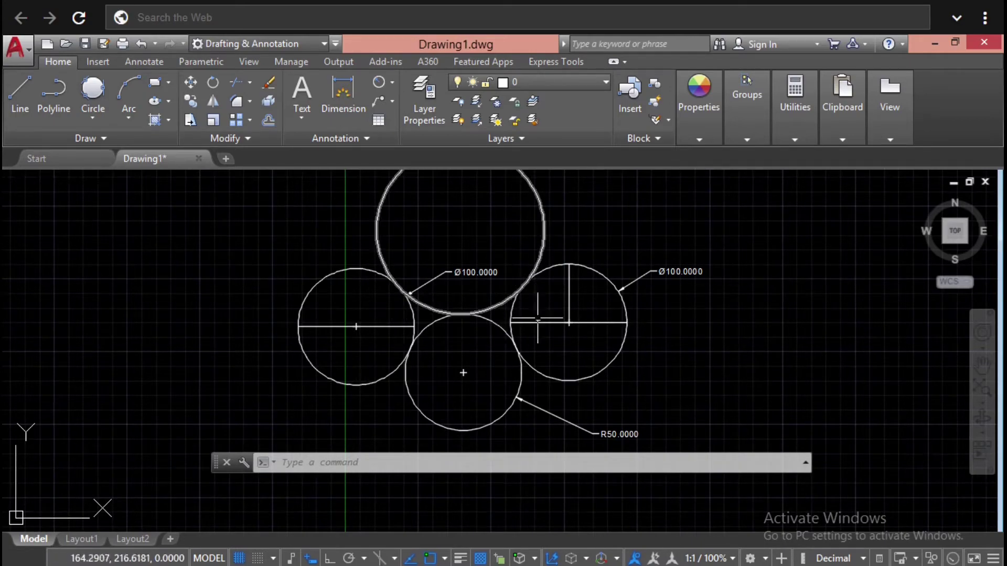
middle_click_drag(529, 349, 561, 326)
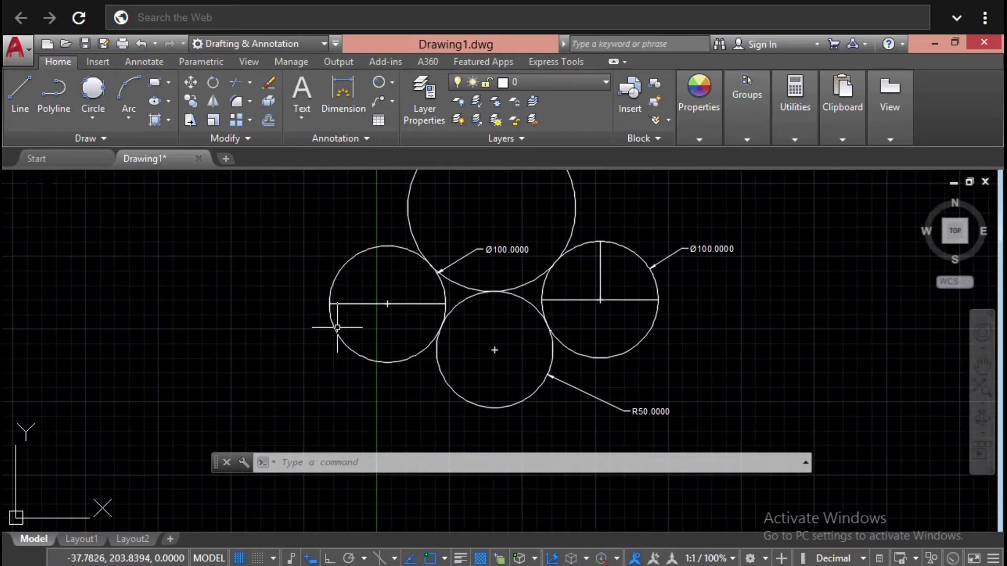
scroll(560, 353, "down", 2)
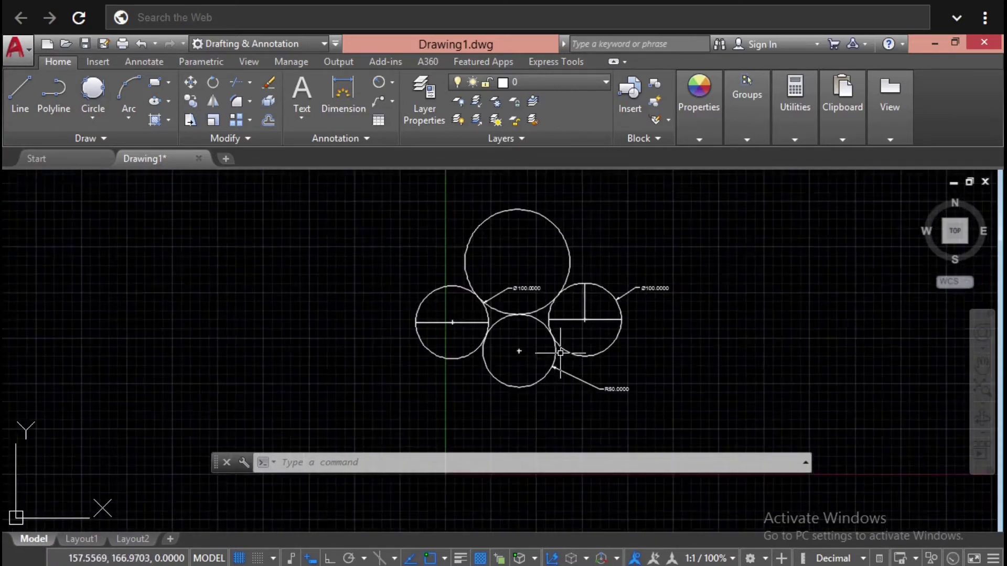
left_click(91, 120)
left_click(139, 310)
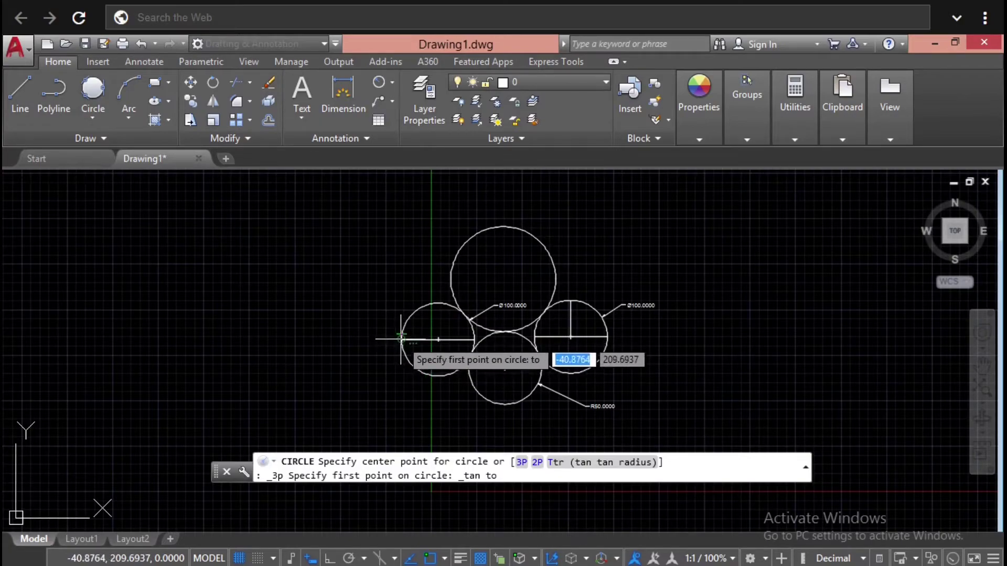
left_click(401, 338)
middle_click_drag(495, 367, 474, 302)
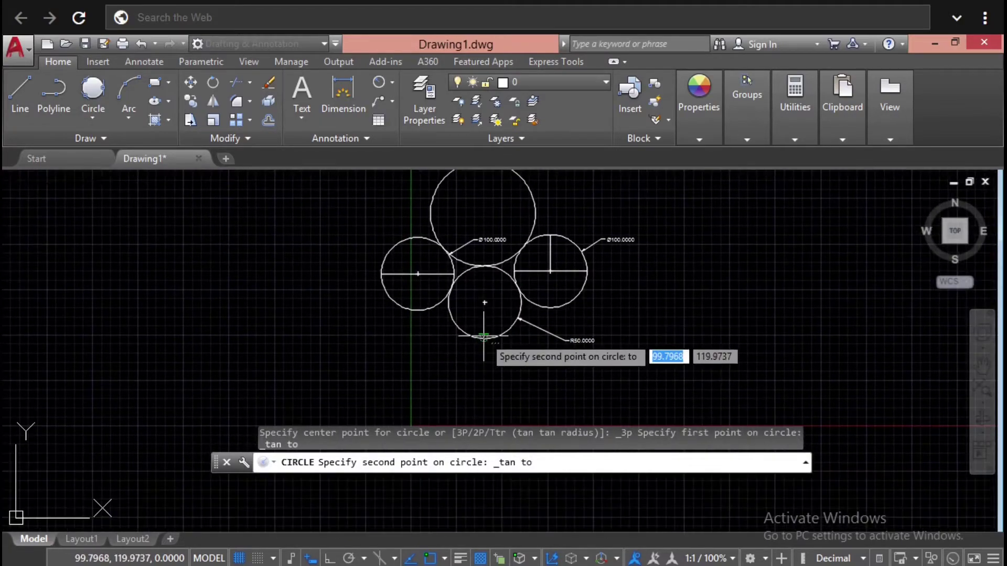
left_click(484, 336)
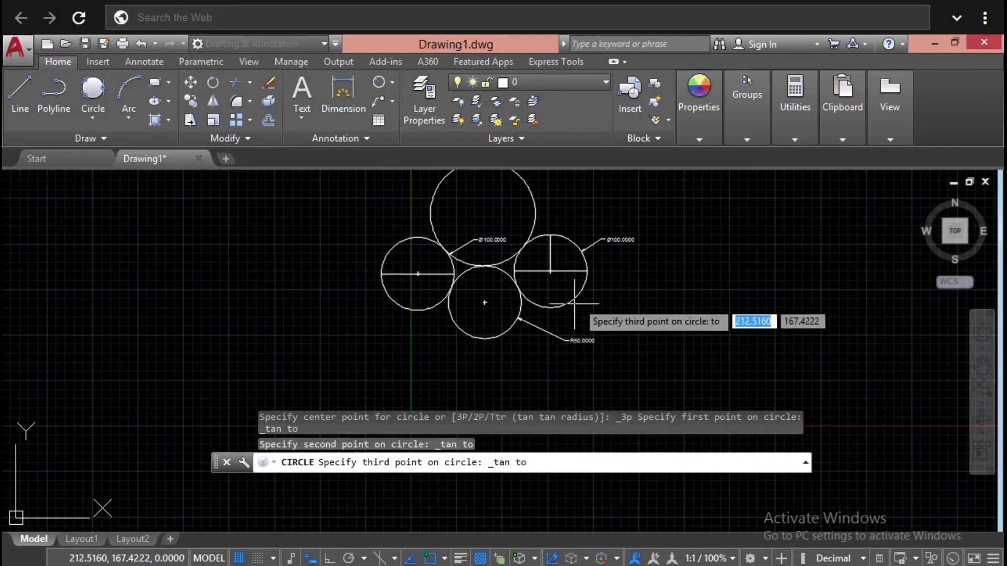
left_click(590, 272)
mouse_move(642, 270)
middle_mouse_down()
mouse_move(667, 299)
mouse_move(645, 349)
middle_mouse_up()
key("Escape")
key("Escape")
key("Escape")
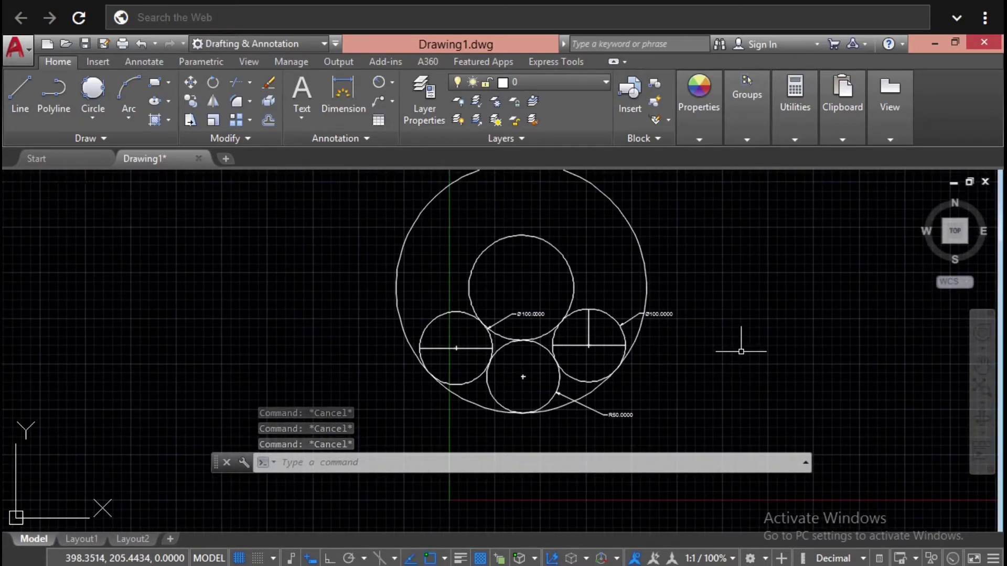
middle_click_drag(745, 267, 737, 290)
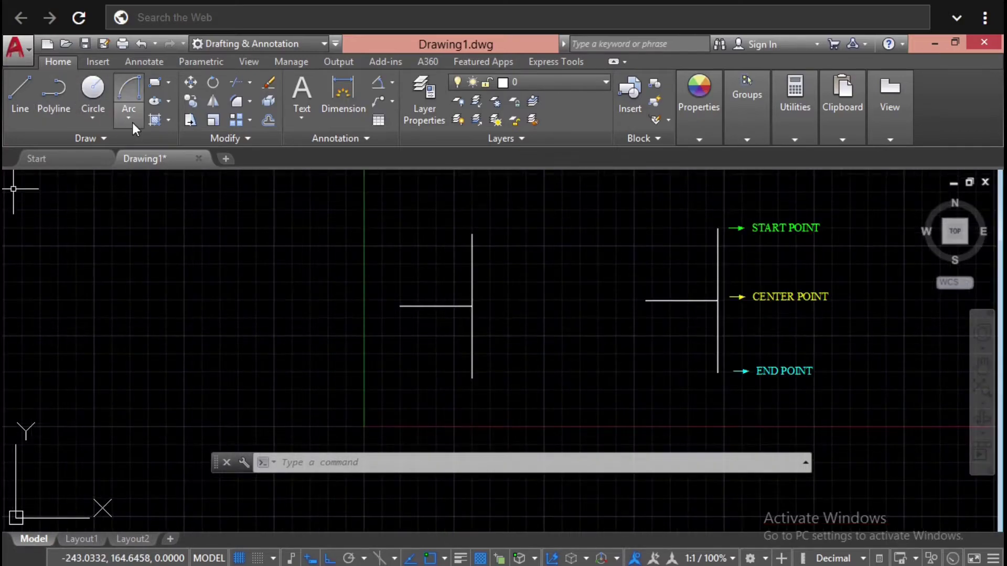
left_click(130, 120)
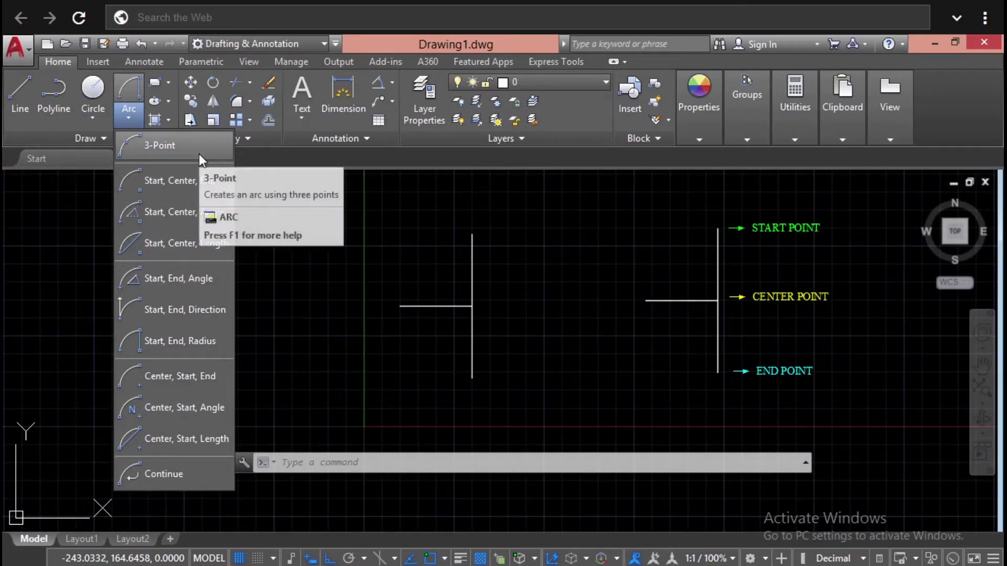
left_click(307, 291)
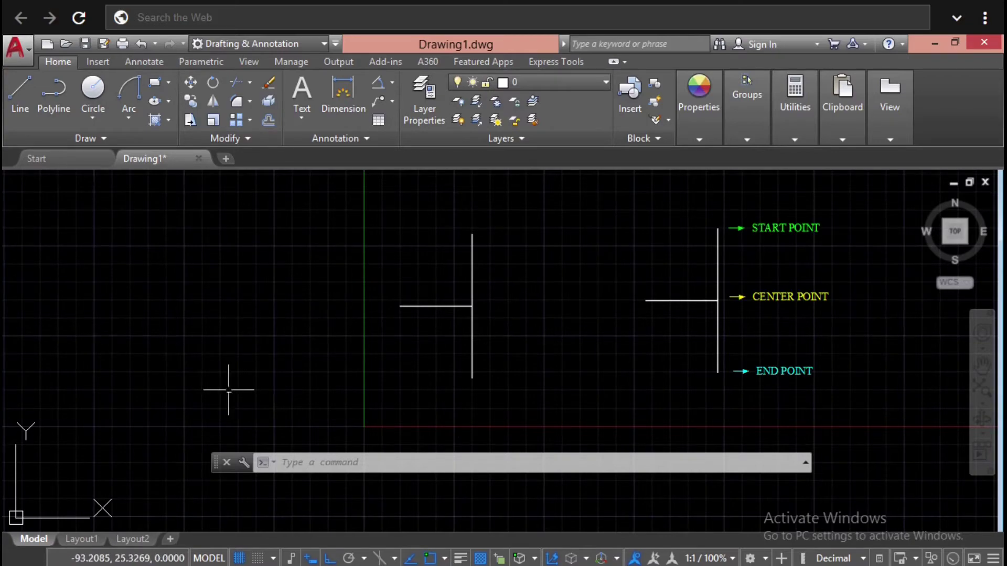
Step: Draw a three-point arc from the left figure's upper vertical-line end through the horizontal line's left end to the lower vertical-line end
left_click(128, 119)
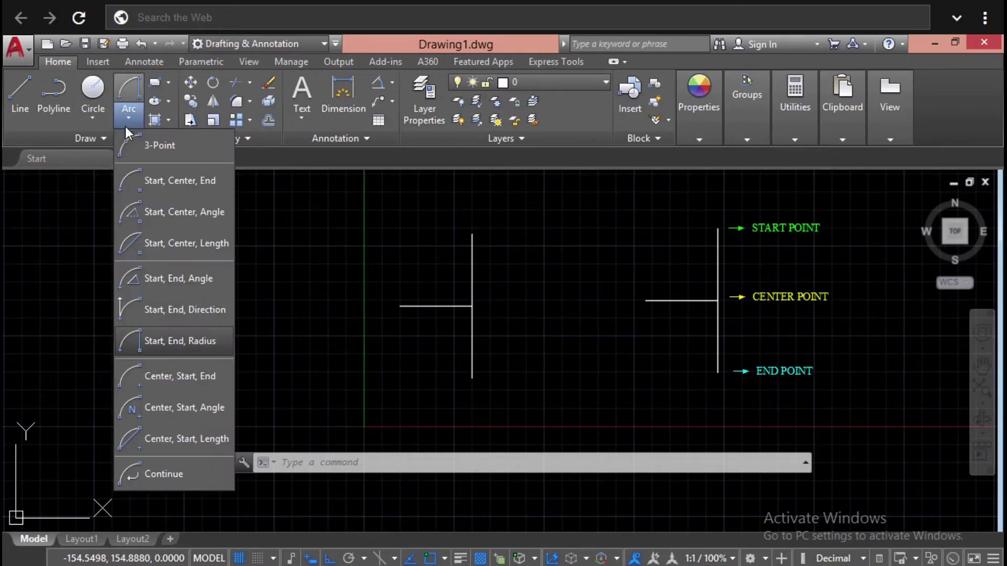
left_click(179, 152)
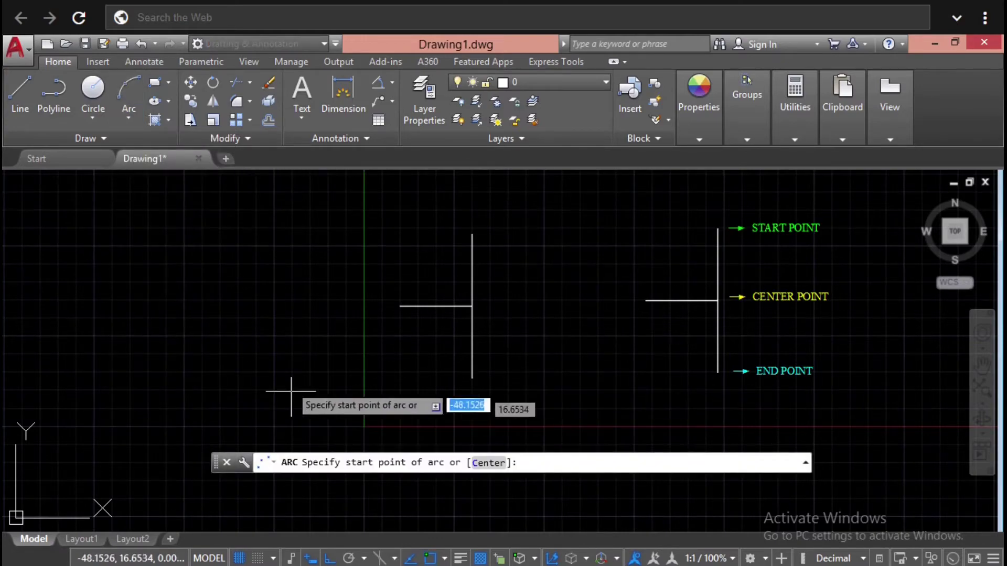
left_click(472, 234)
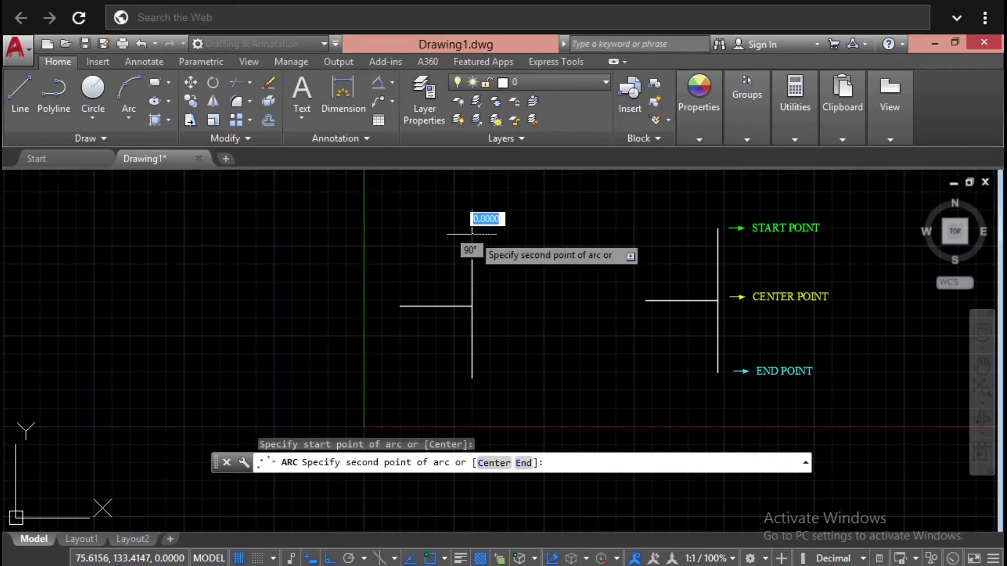
left_click(399, 306)
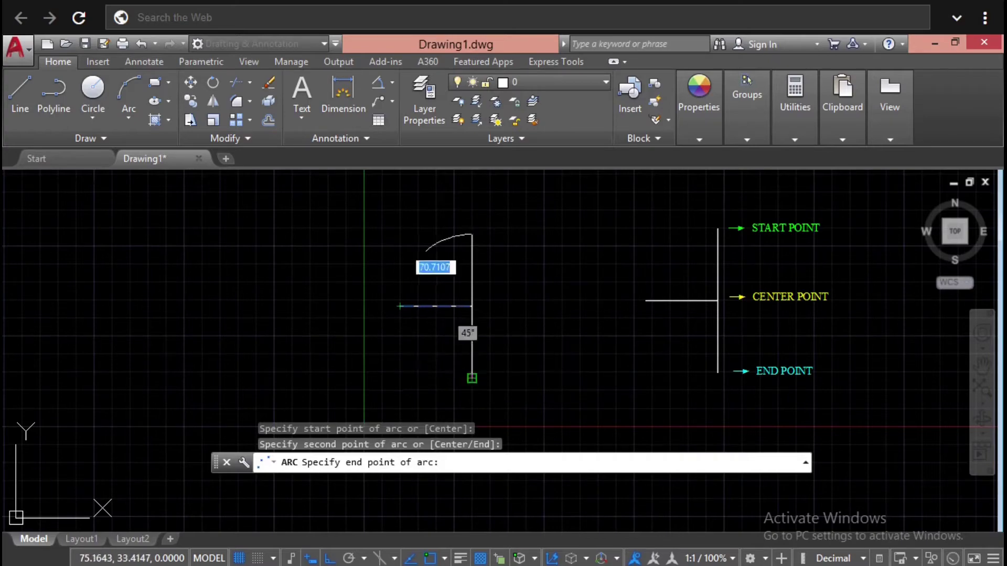
left_click(471, 377)
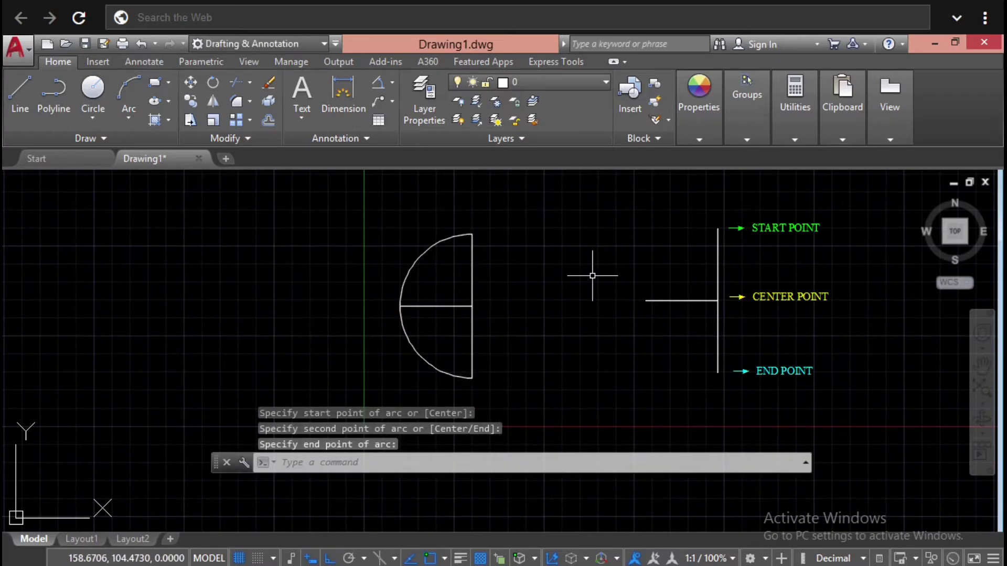
key("Escape")
key("Escape")
key("Escape")
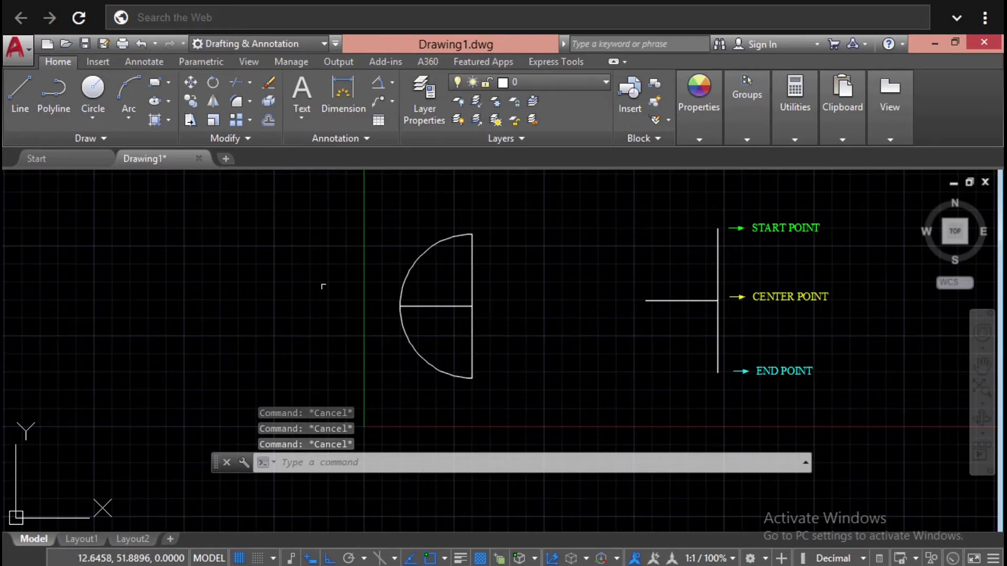
Step: Add a radius dimension to the three-point arc, placing its text outside, above and to the left of it
left_click(393, 82)
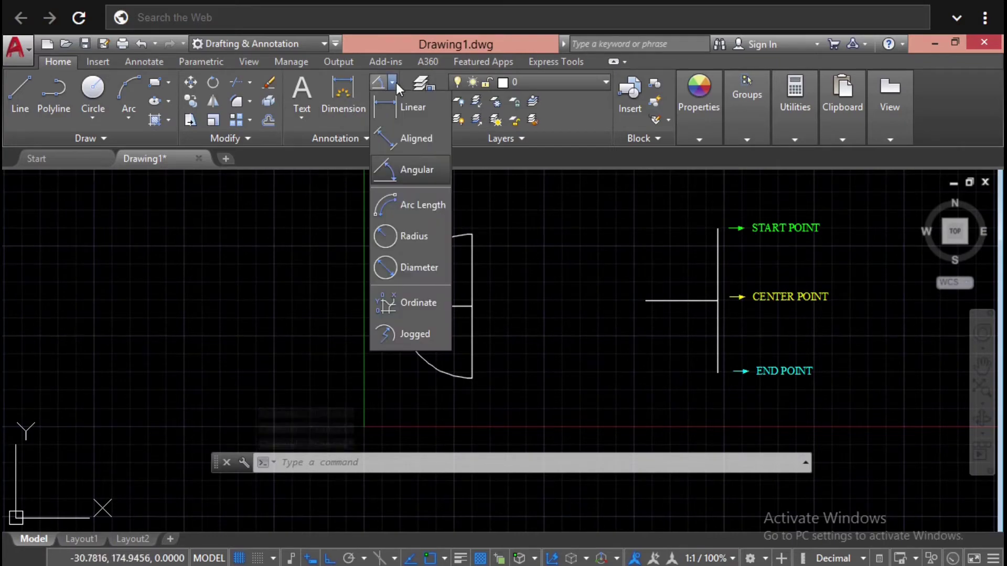
left_click(418, 234)
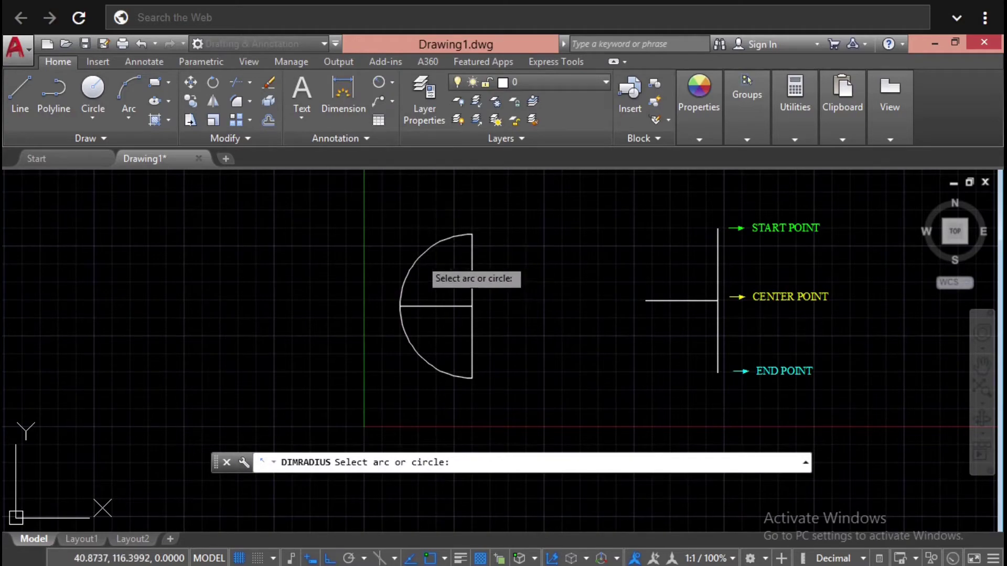
left_click(419, 257)
left_click(367, 226)
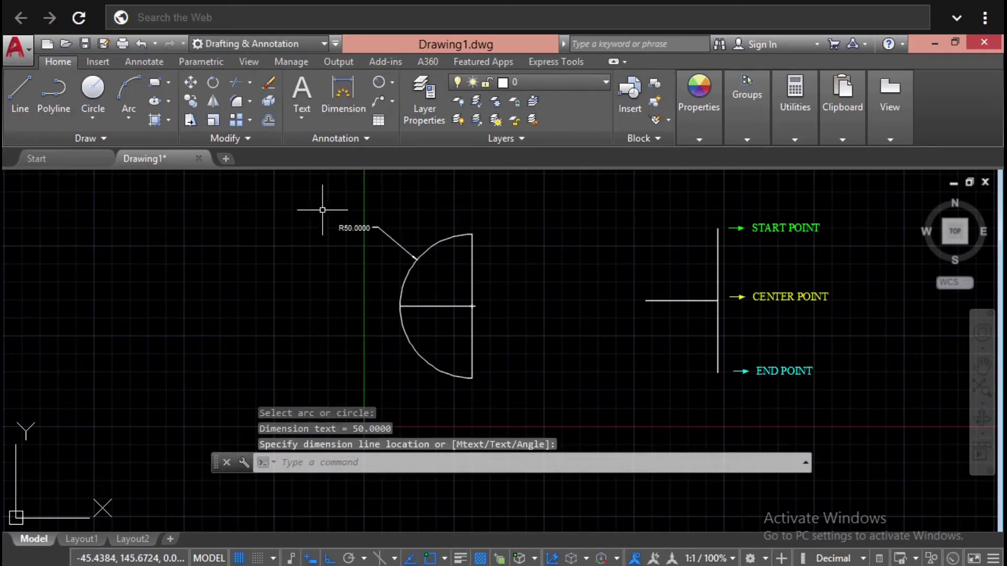
scroll(338, 211, "up", 2)
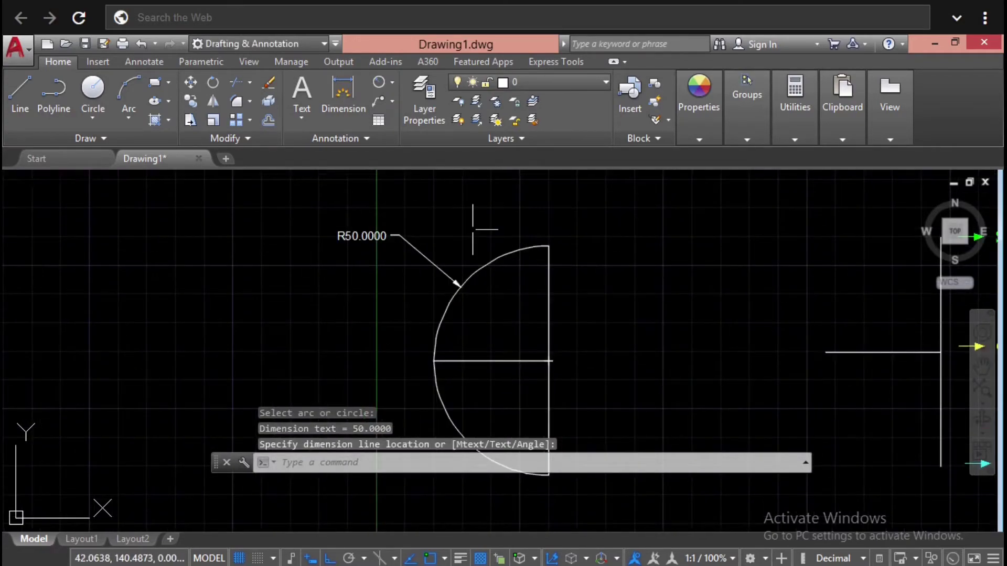
scroll(472, 229, "down", 2)
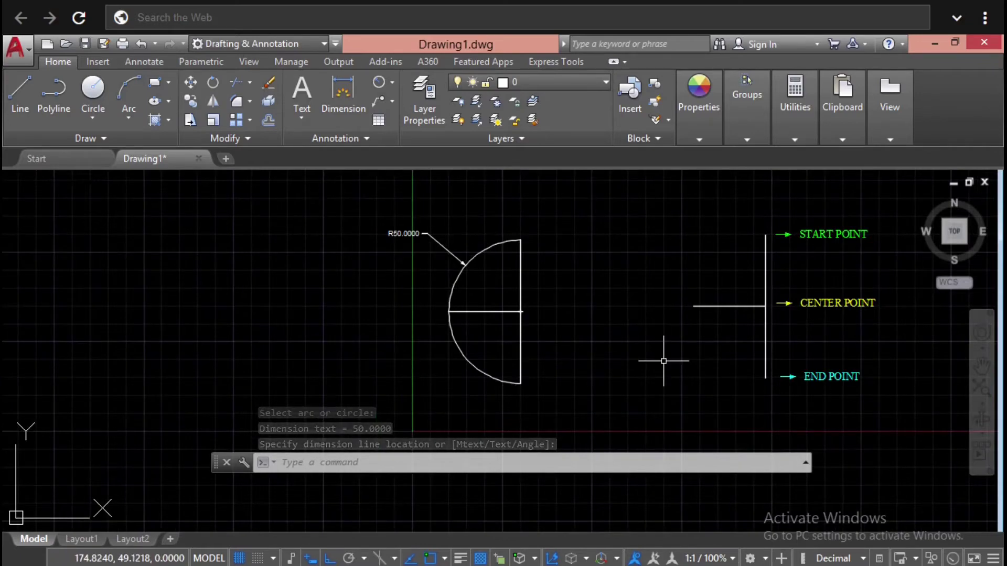
key("Escape")
key("Escape")
key("Escape")
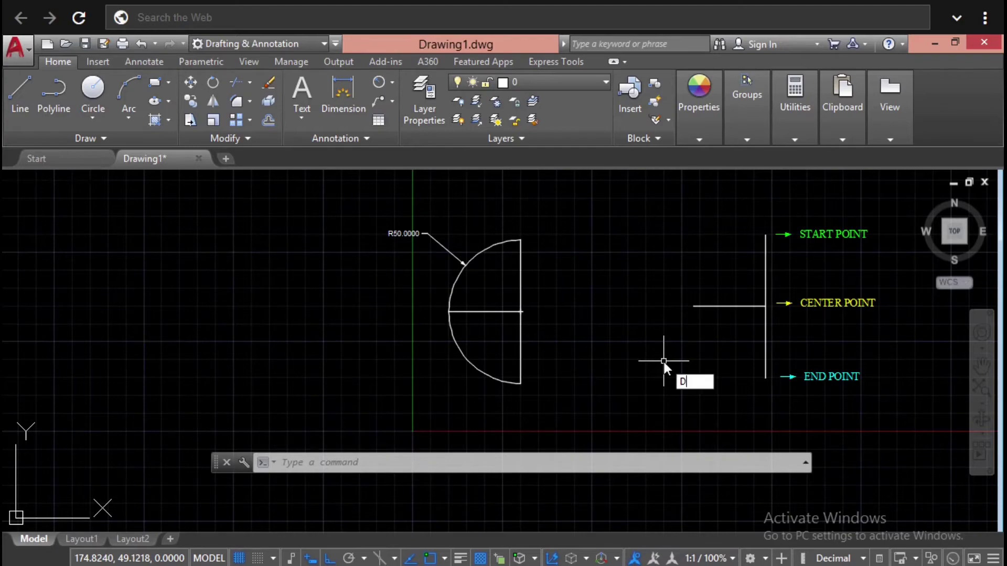
Step: Set the Standard dimension style's overall scale to 30 and make that style current
key("Return")
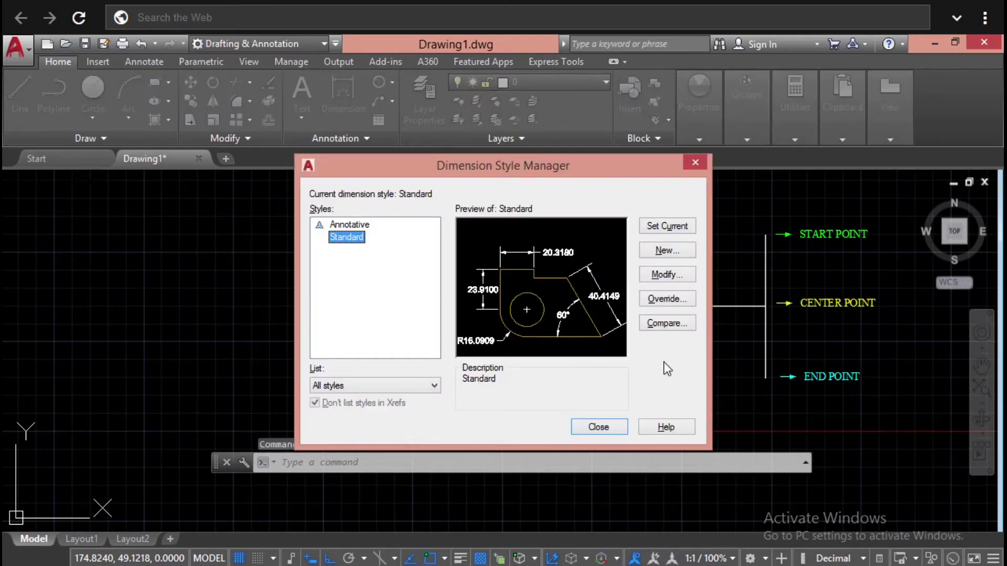
left_click(670, 278)
left_click(415, 137)
left_click(444, 135)
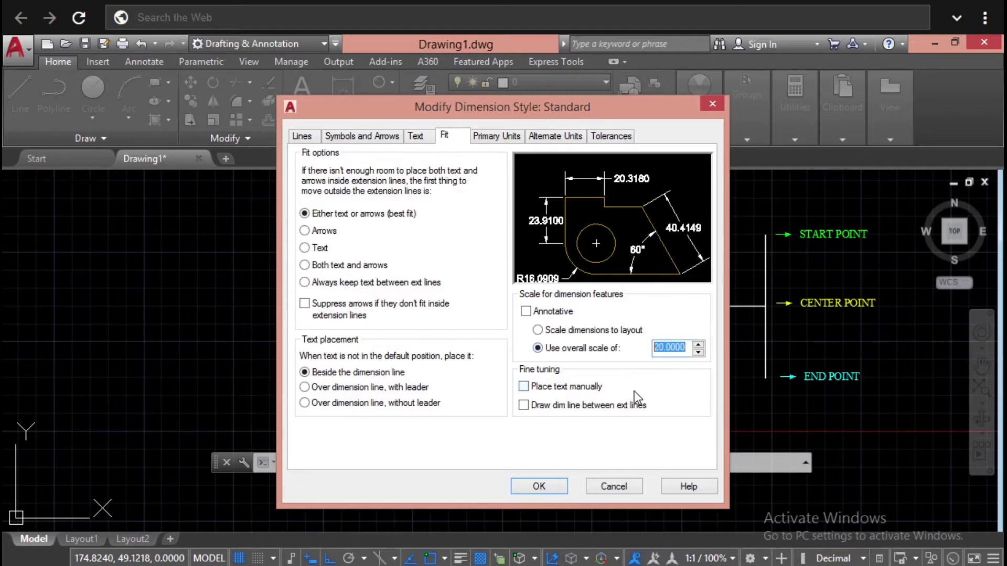
type("30")
left_click(539, 486)
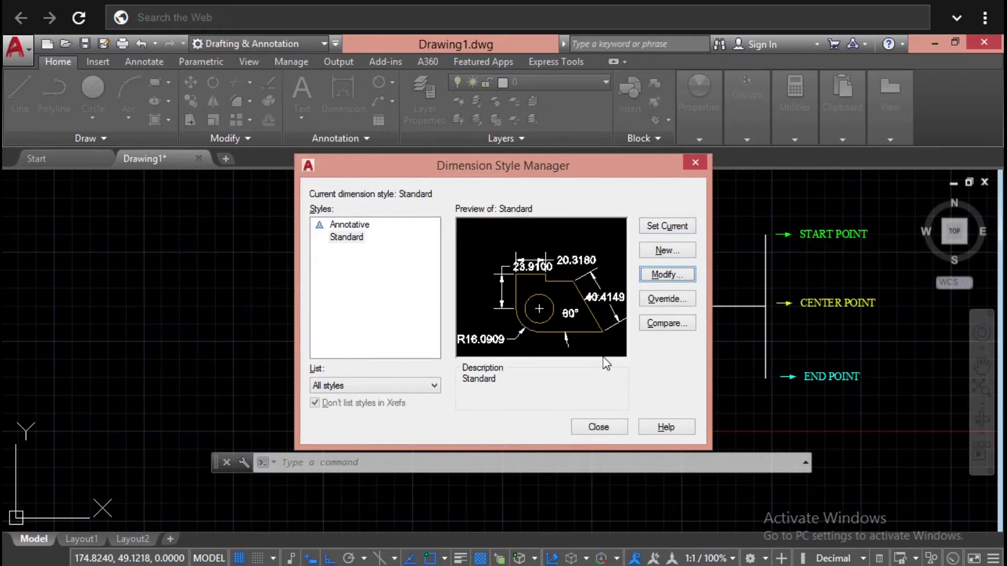
left_click(667, 229)
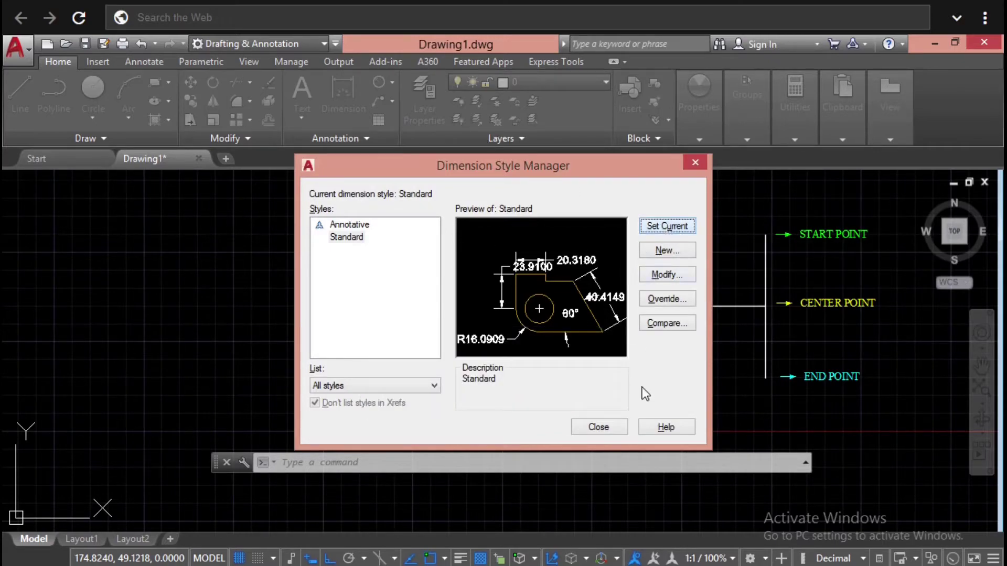
left_click(599, 427)
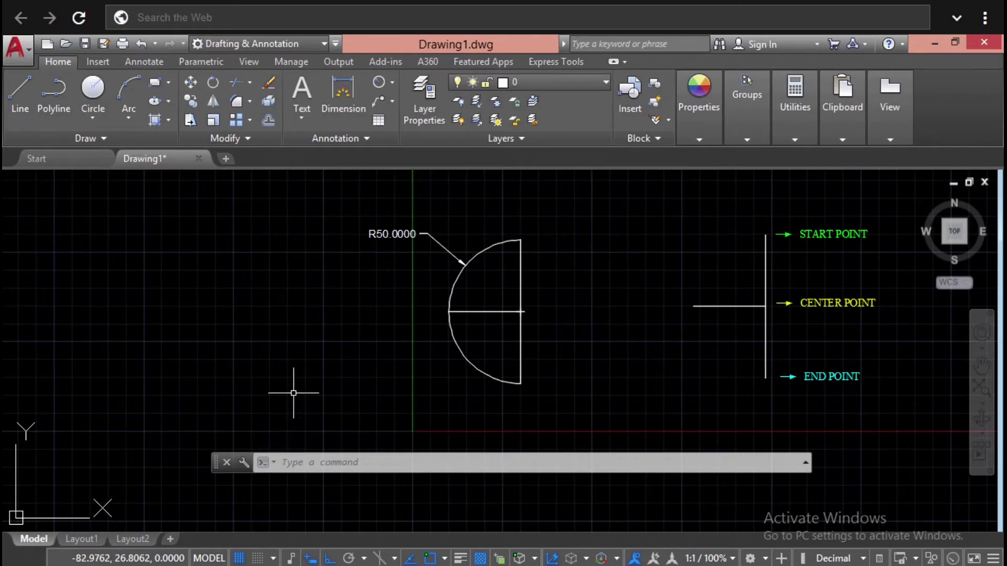
Step: Delete the three-point arc together with its radius dimension, keeping the left figure's straight lines
left_click(497, 277)
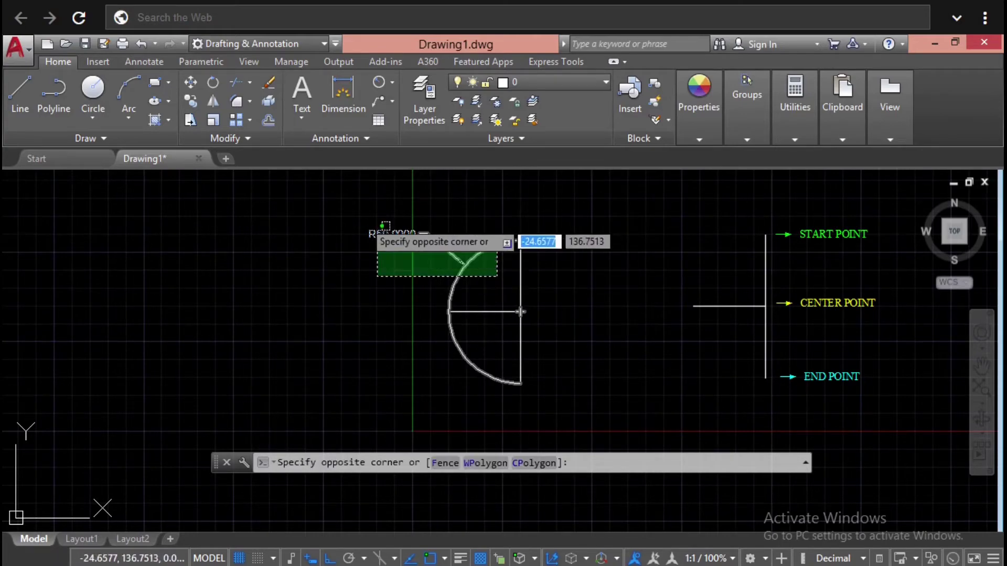
left_click(364, 222)
key("Delete")
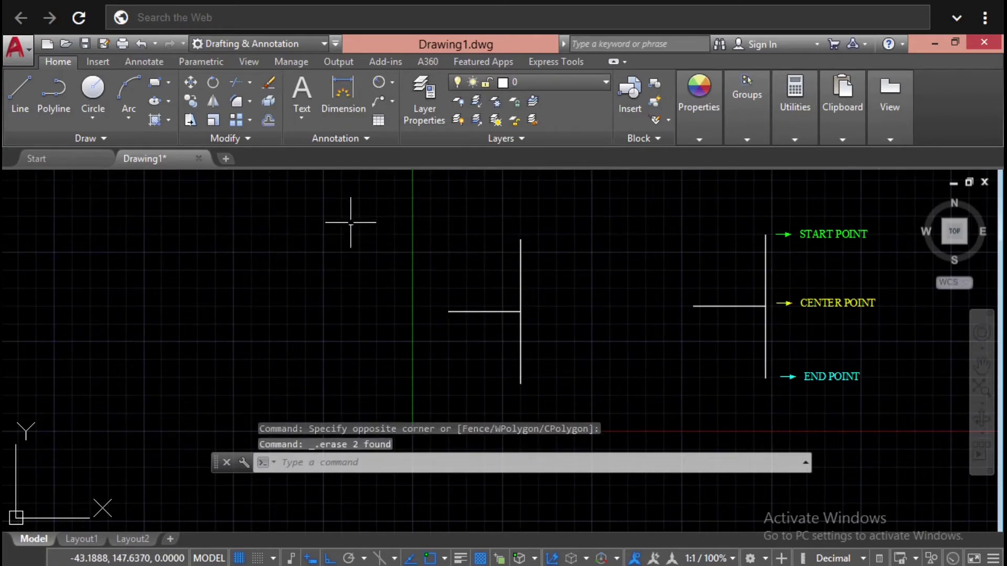
key("Escape")
key("Escape")
key("Escape")
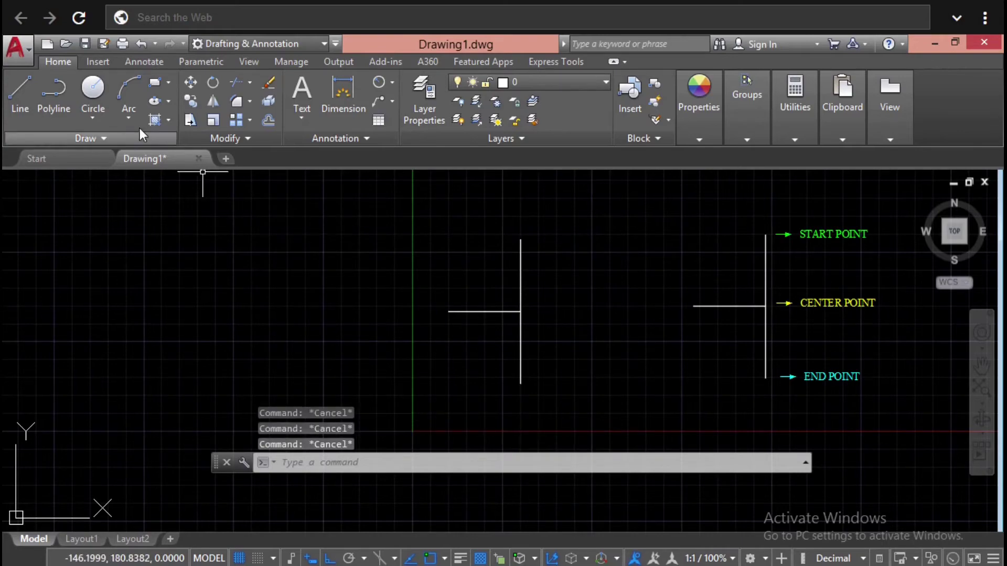
Step: Draw a Start, Center, End arc on the left figure from the vertical line's upper end, centred on the line junction, to its lower end
left_click(127, 120)
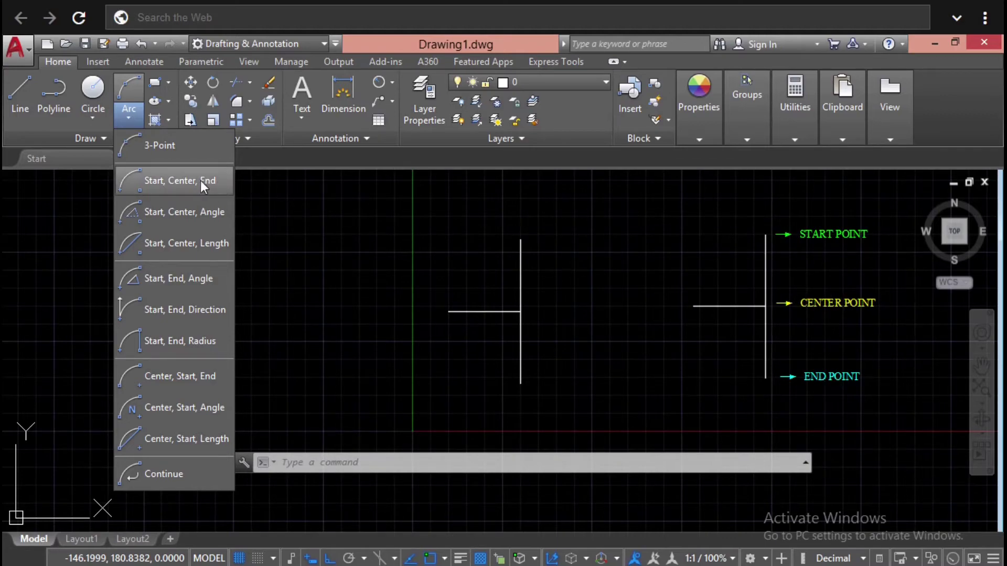
left_click(183, 181)
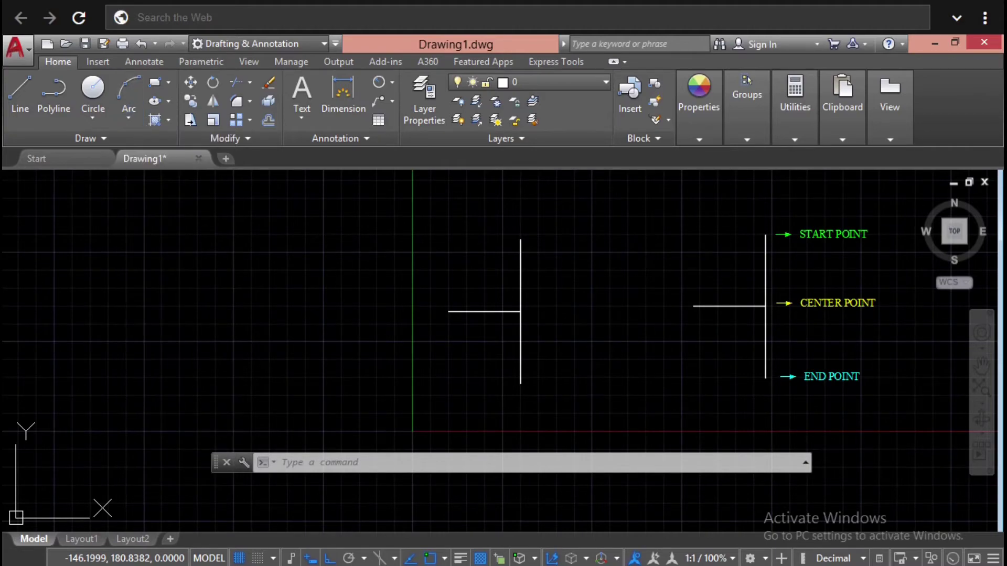
left_click(521, 240)
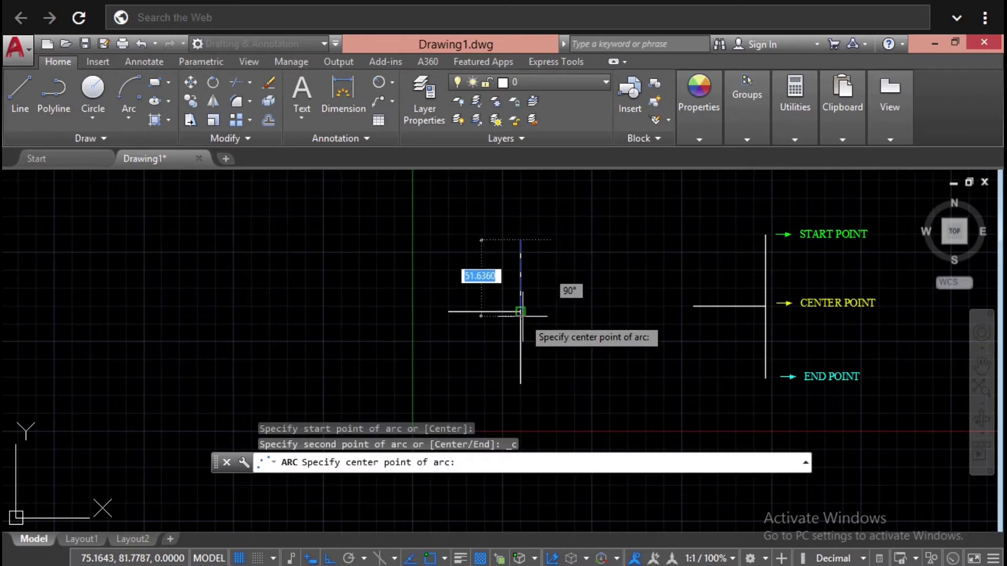
left_click(521, 312)
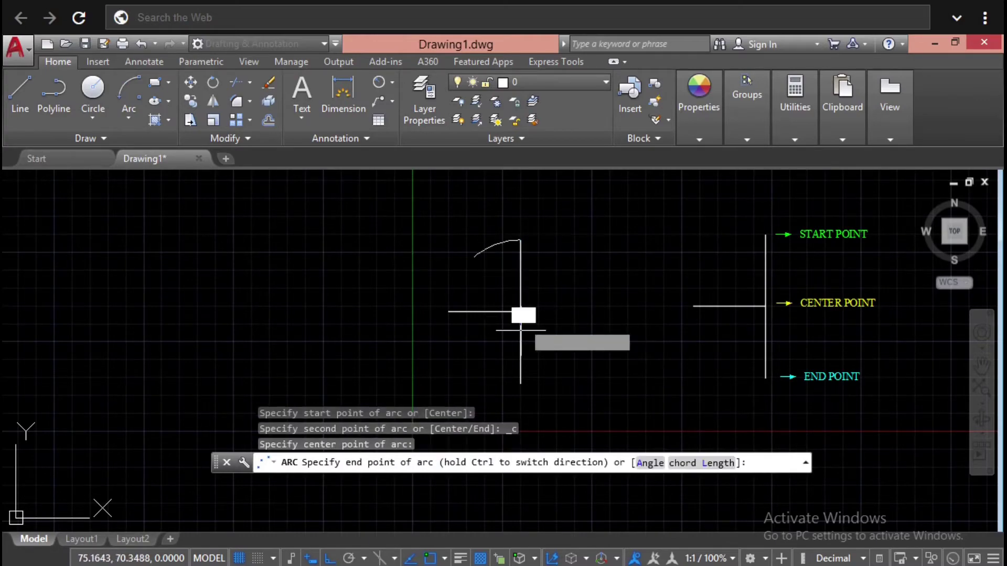
left_click(521, 384)
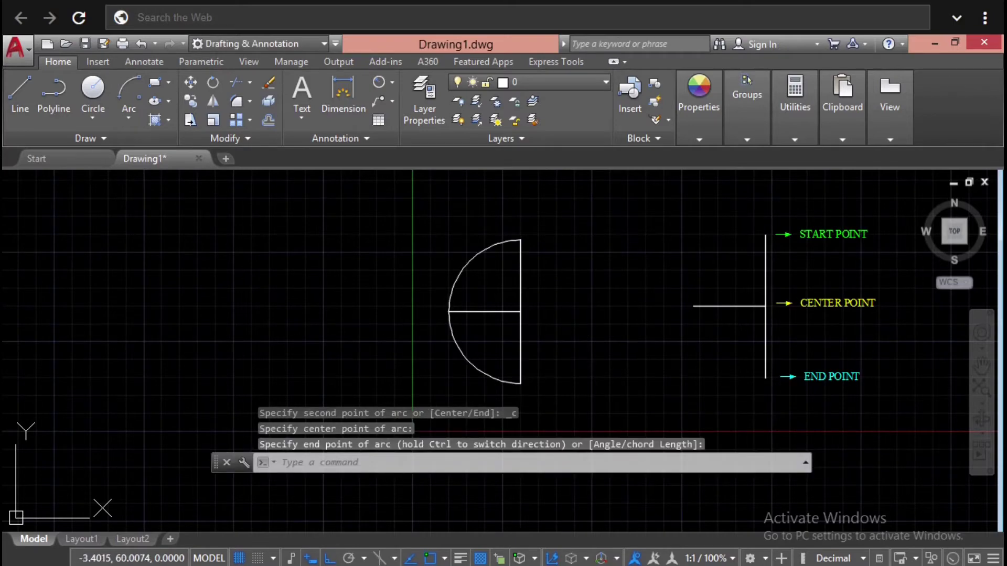
key("Escape")
key("Escape")
key("Escape")
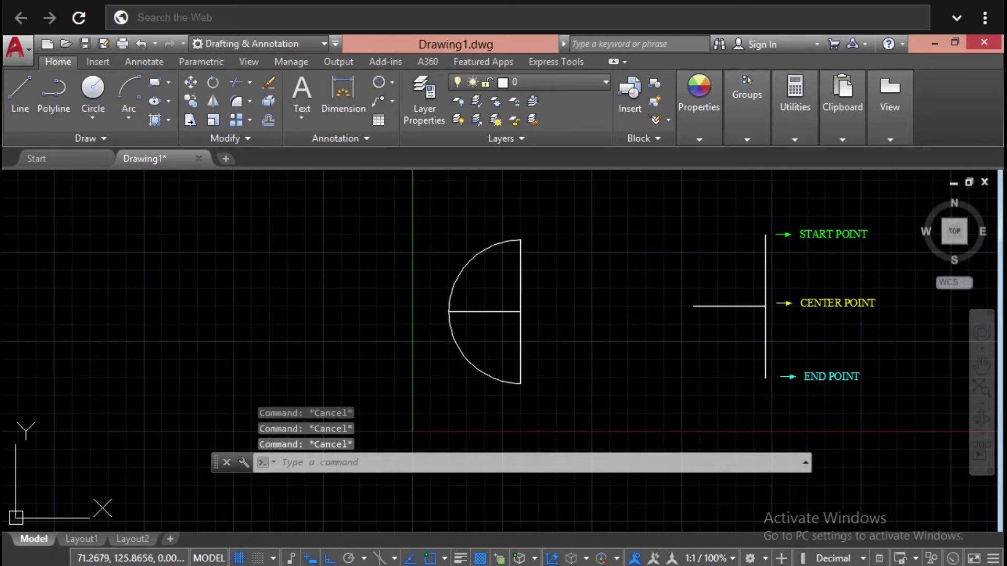
Step: Delete the start-center-end arc from the left figure
left_click(480, 253)
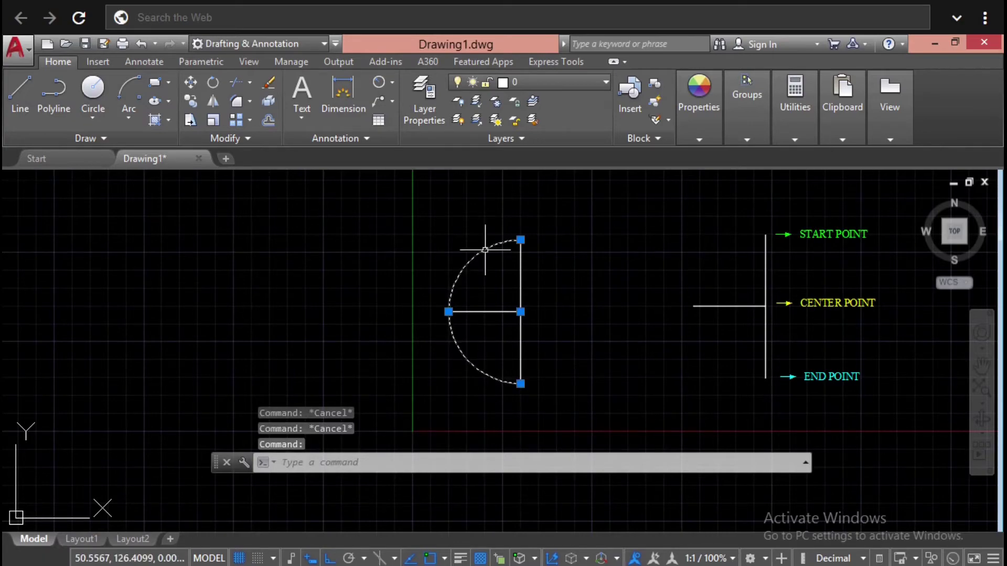
key("Delete")
key("Escape")
key("Escape")
key("Escape")
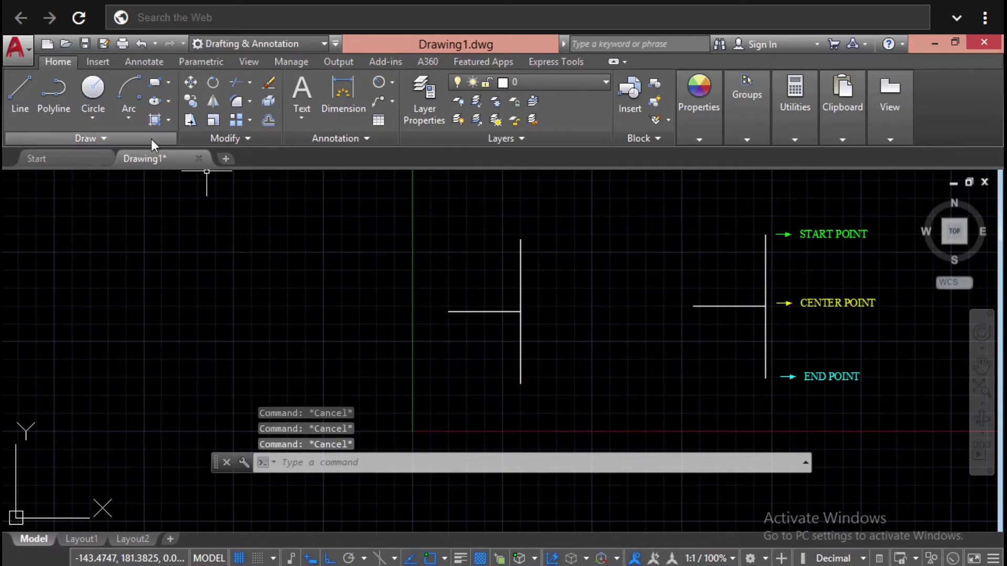
Step: Draw a Start, Center, Angle arc on the left figure from the vertical line's upper end, centred on the line junction, with a 90° included angle
left_click(128, 122)
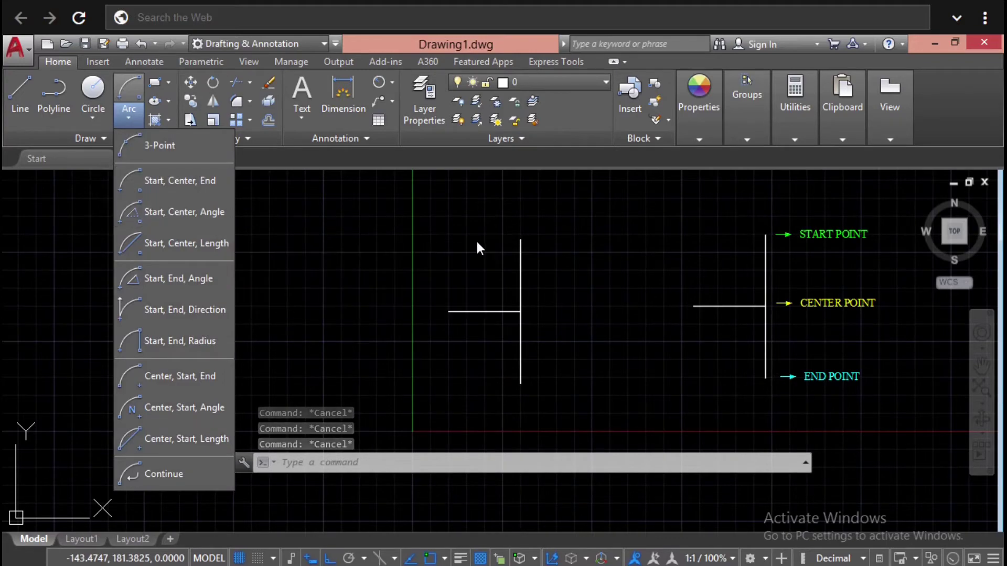
left_click(508, 235)
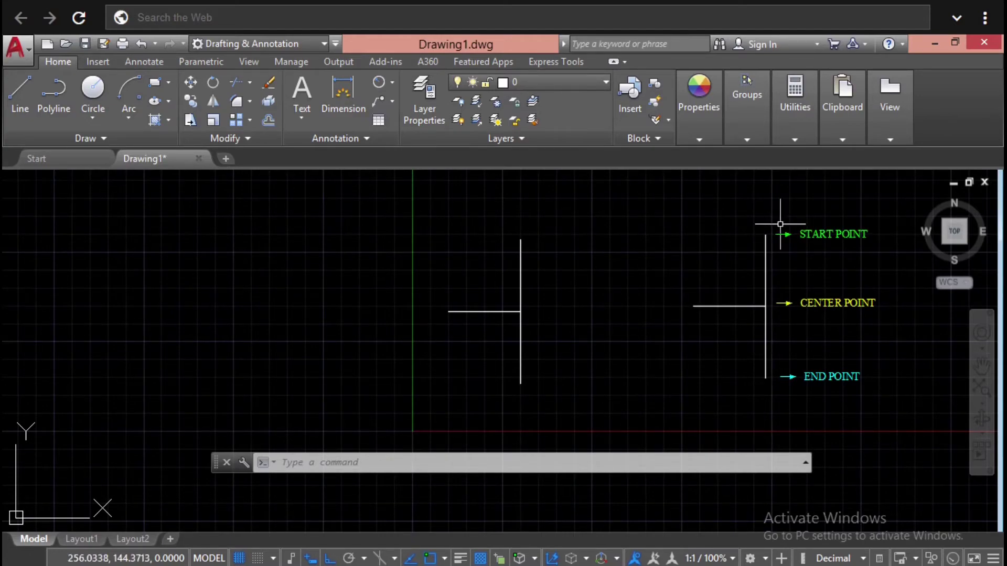
left_click(127, 121)
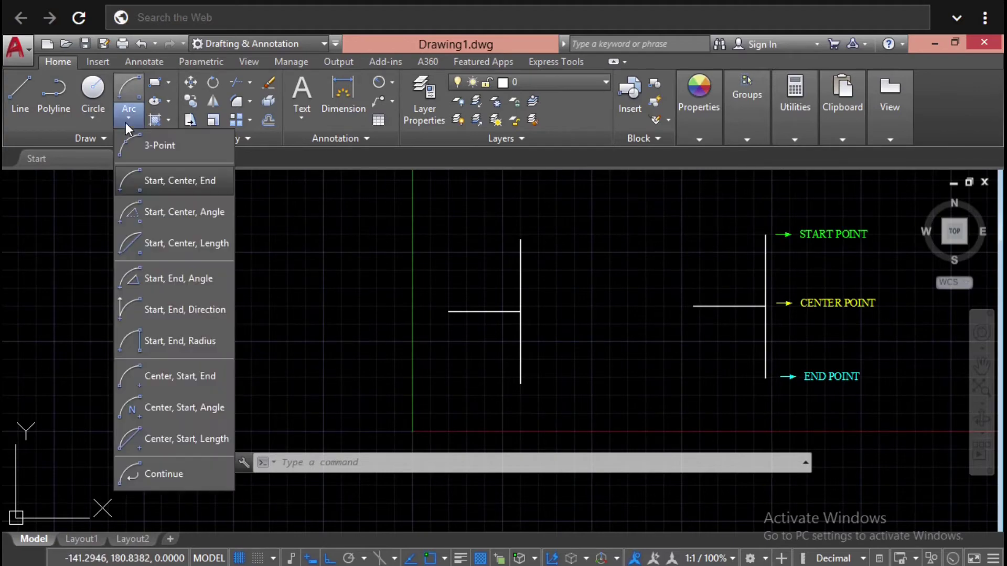
left_click(207, 219)
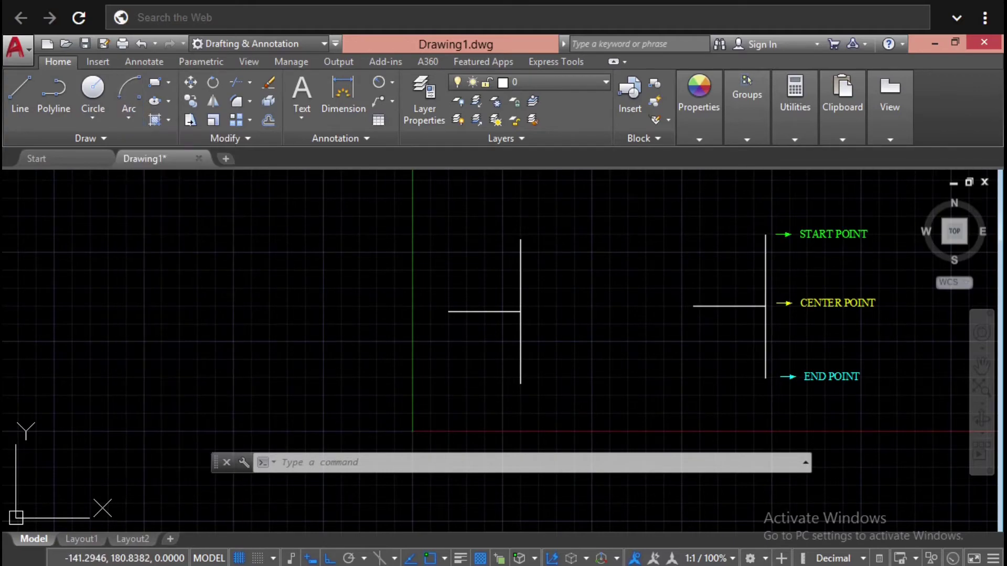
left_click(521, 239)
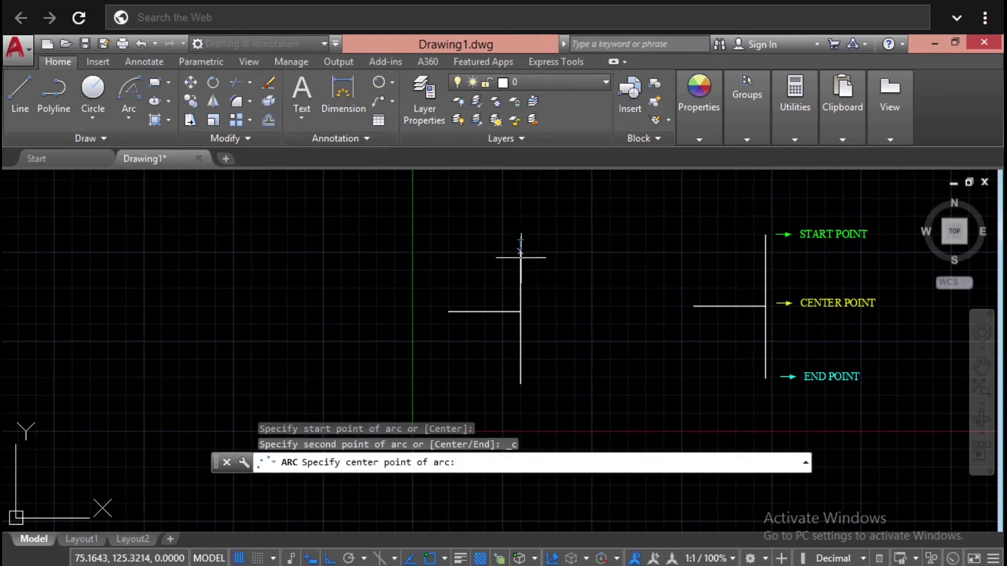
left_click(520, 312)
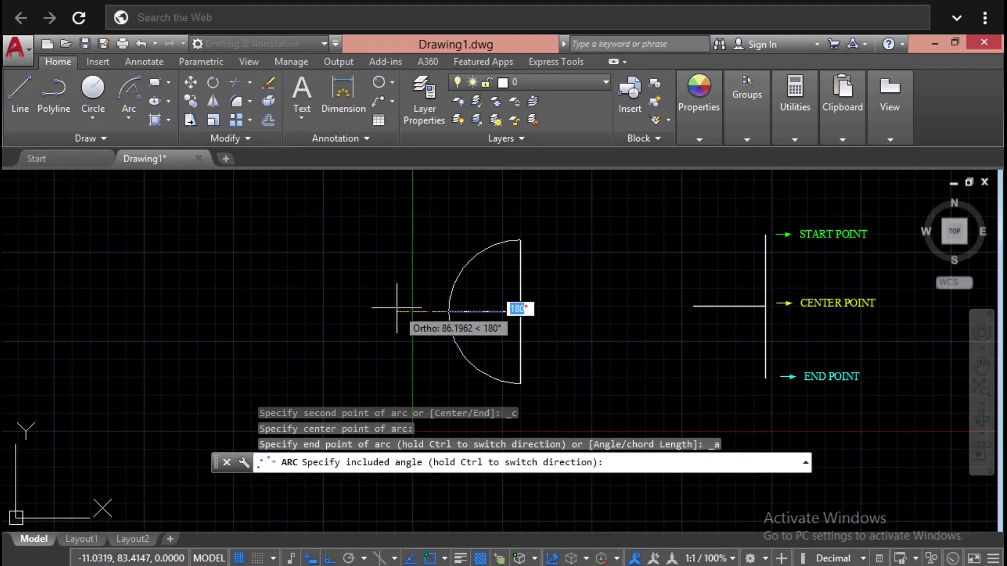
type("90")
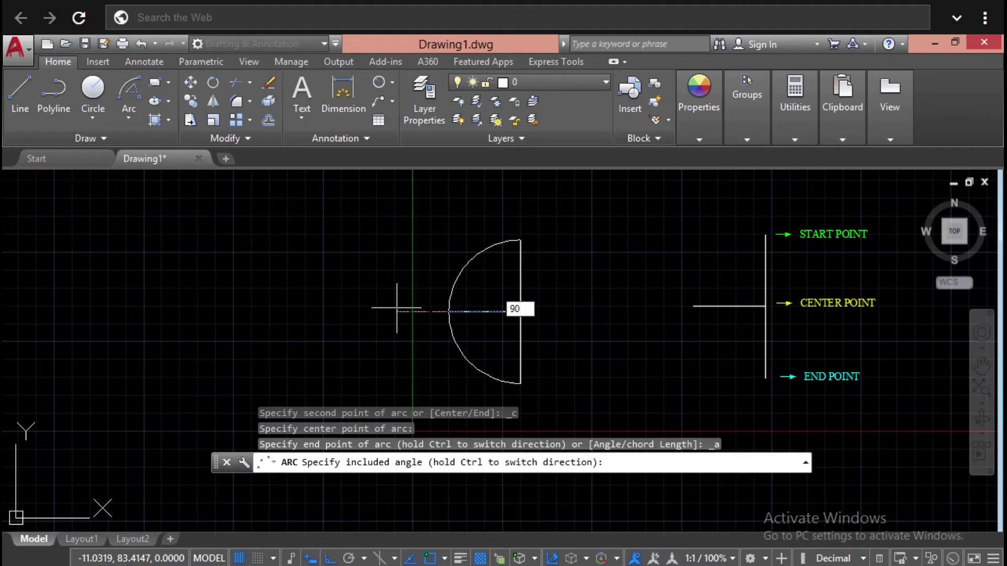
key("Return")
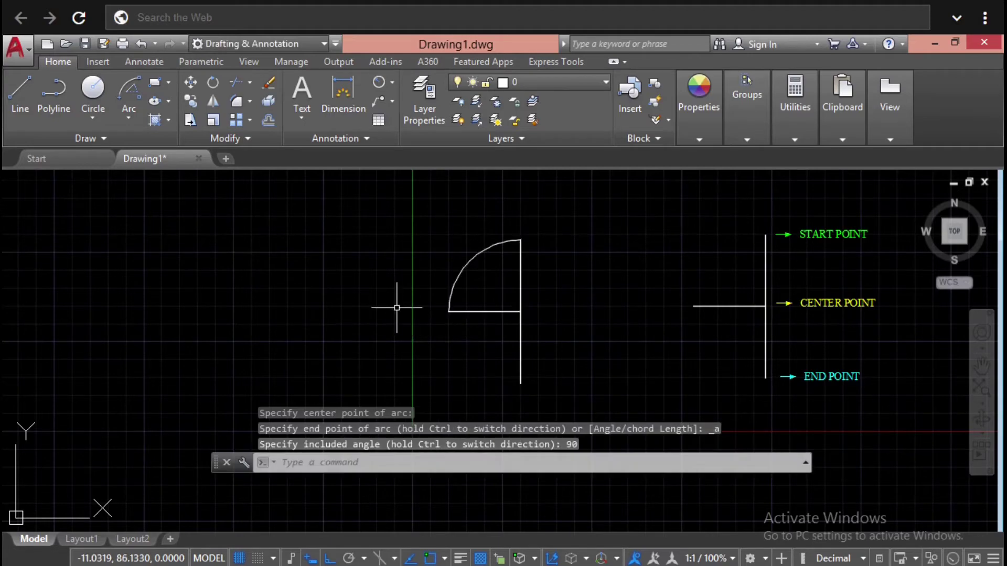
key("Escape")
key("Escape")
key("Escape")
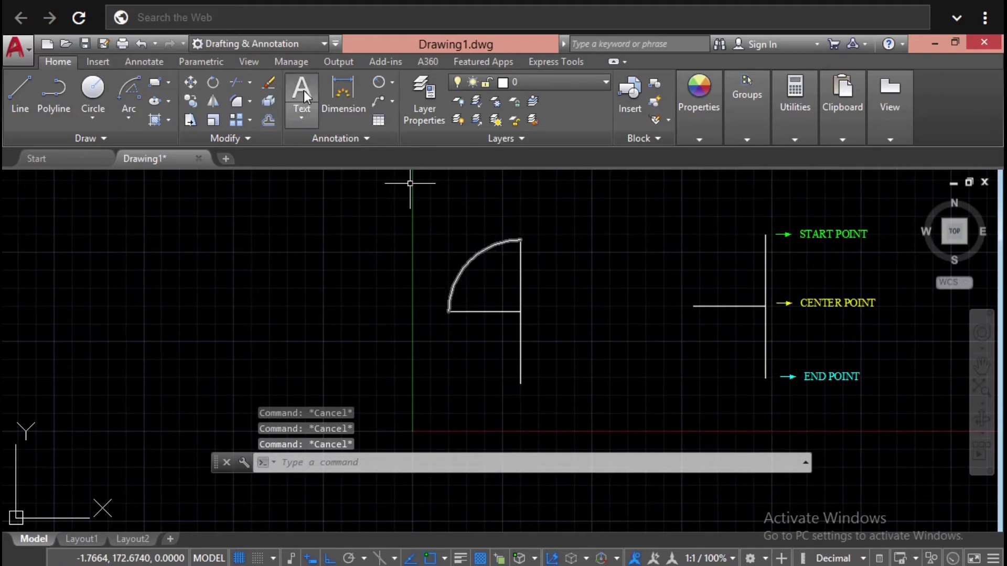
Step: Add an angular dimension to the left figure's arc, placed outside the curve
left_click(393, 82)
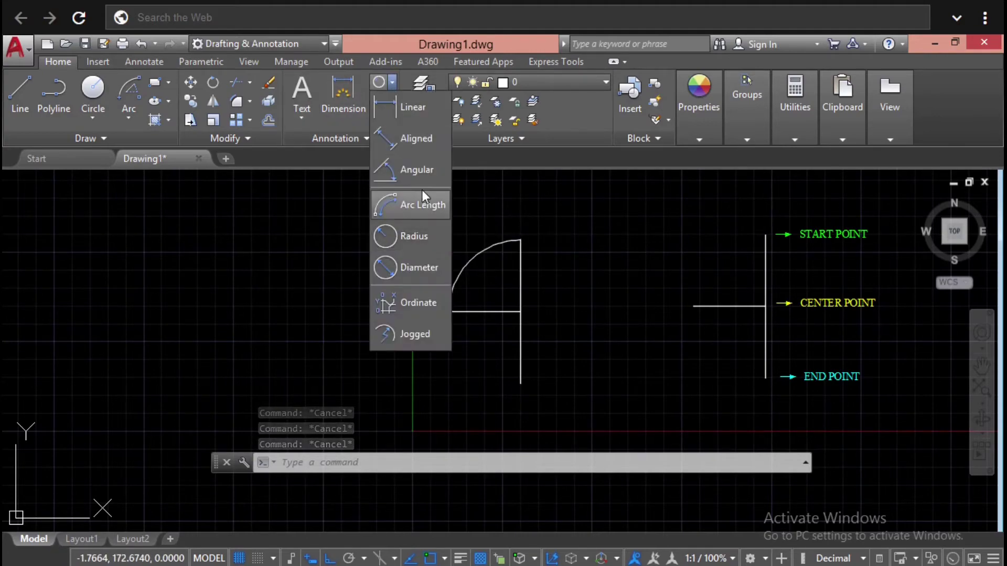
left_click(420, 170)
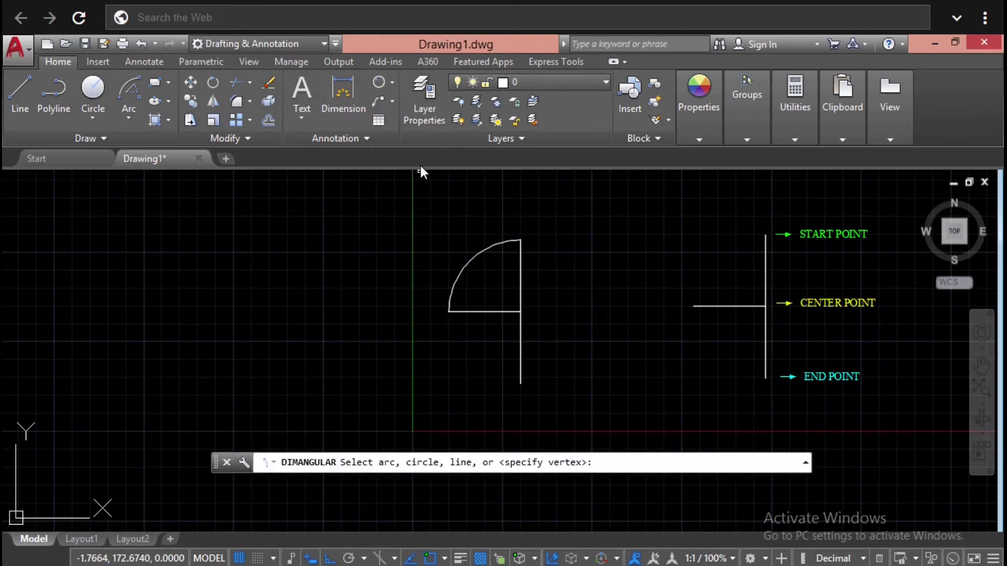
left_click(473, 256)
left_click(443, 230)
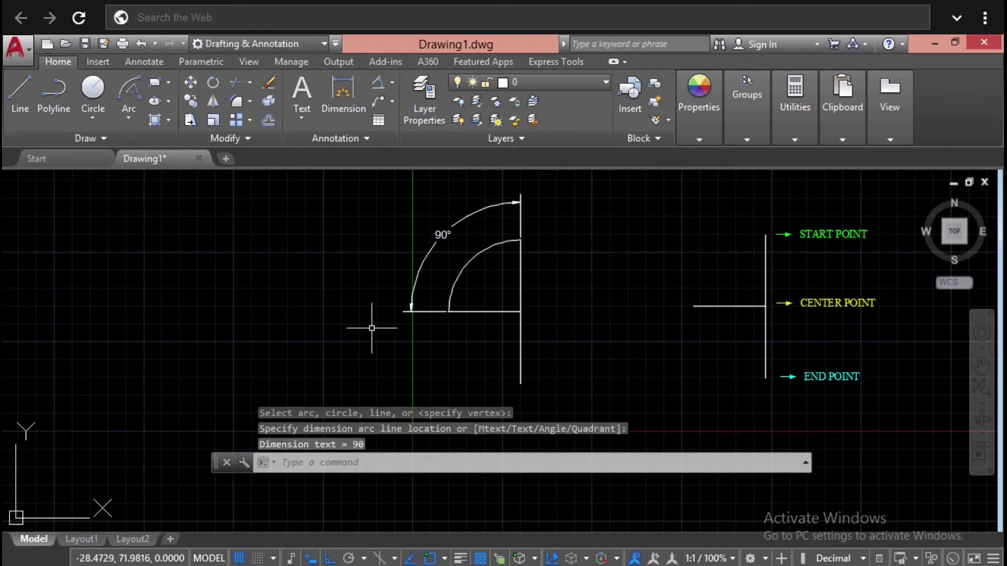
key("Escape")
key("Escape")
key("Escape")
Step: Delete the start-center-angle arc together with its angular dimension, keeping the left figure's straight lines
left_click(488, 262)
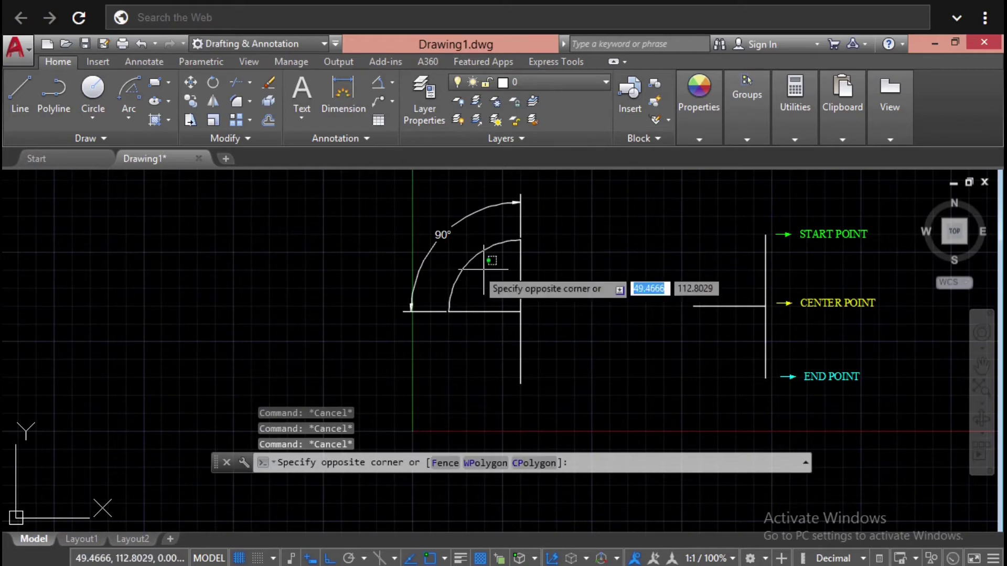
left_click(364, 214)
key("Delete")
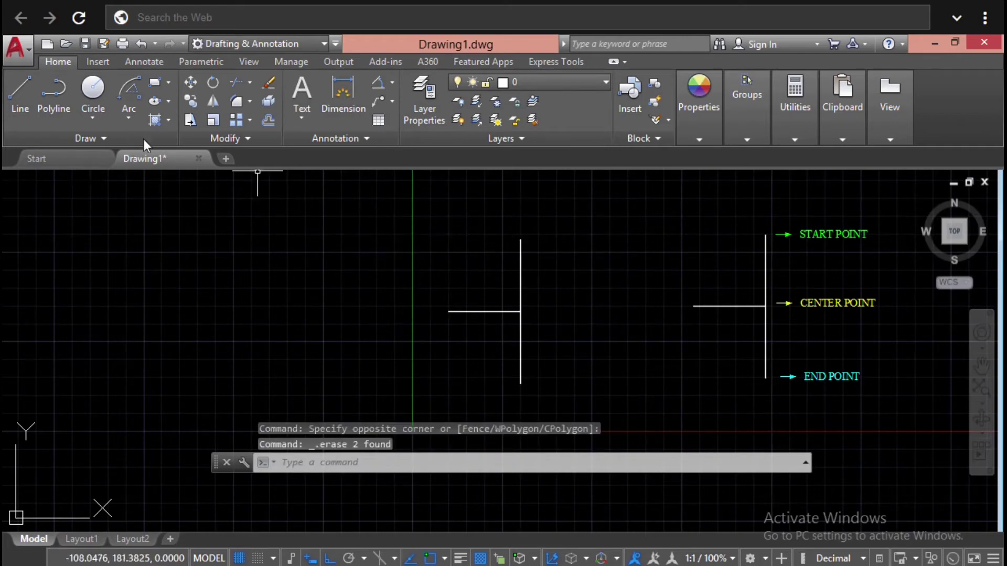
Step: Draw a Start, Center, Length arc from the left vertical line's upper end, centred on the line junction, with a chord length of 40
left_click(130, 123)
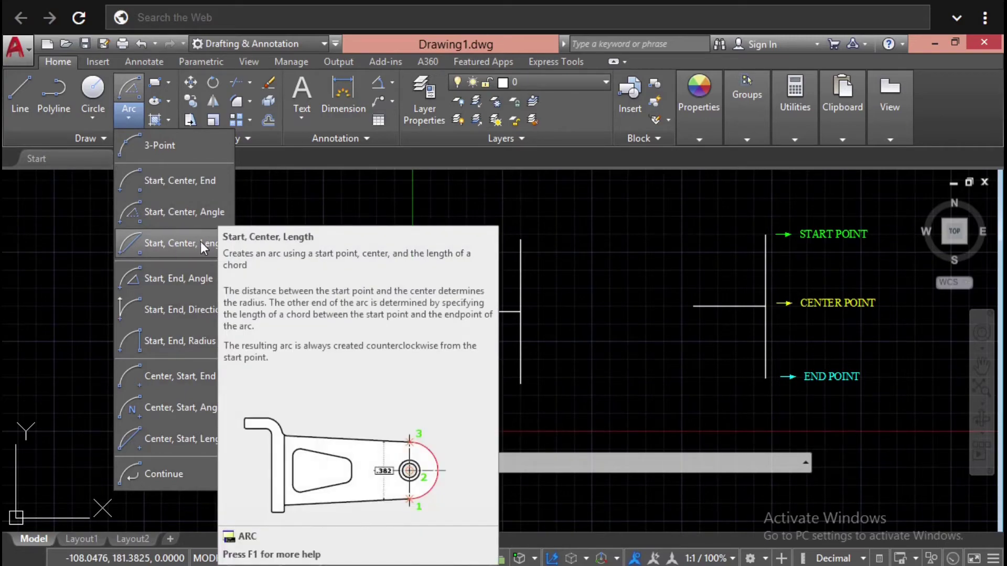
left_click(201, 242)
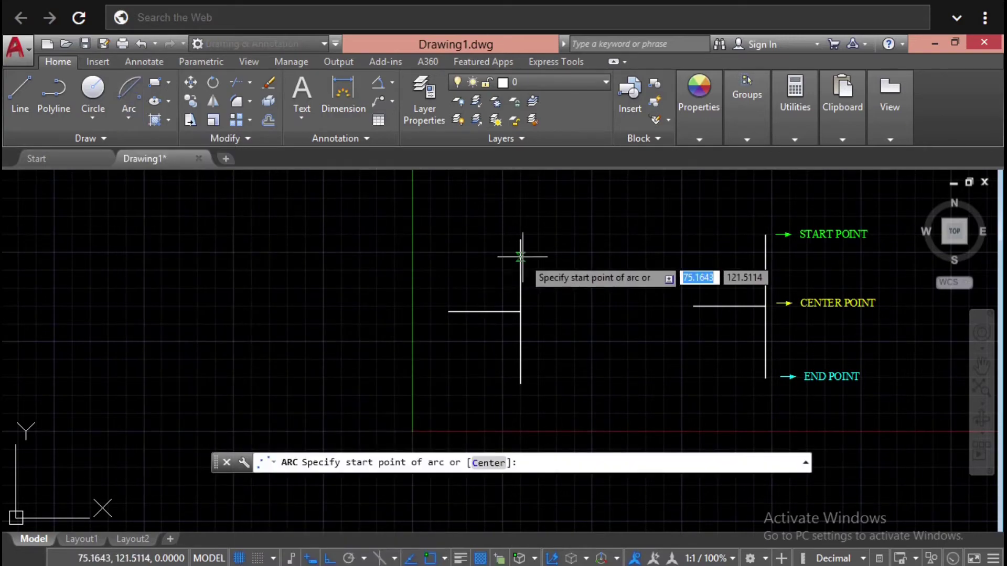
left_click(521, 240)
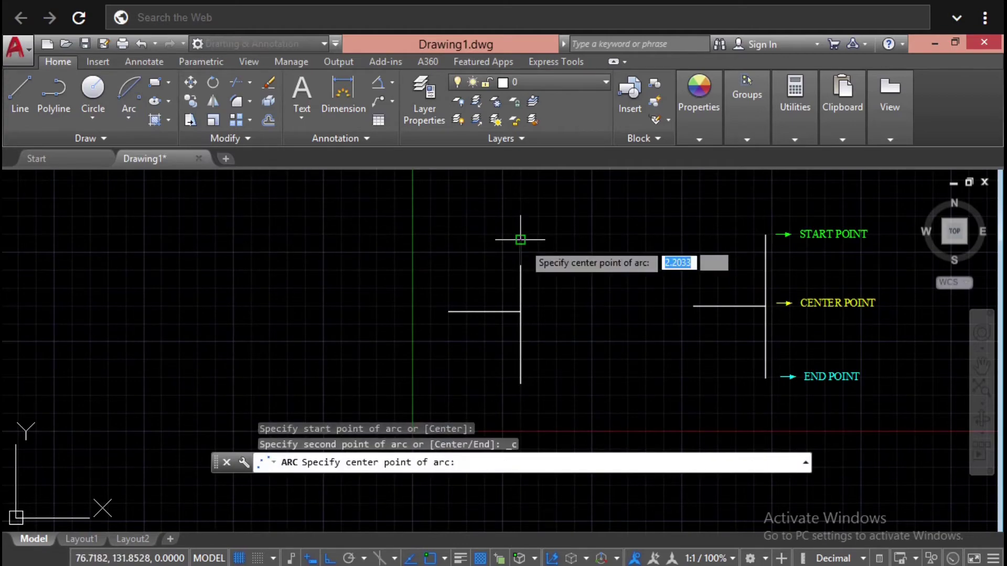
left_click(520, 311)
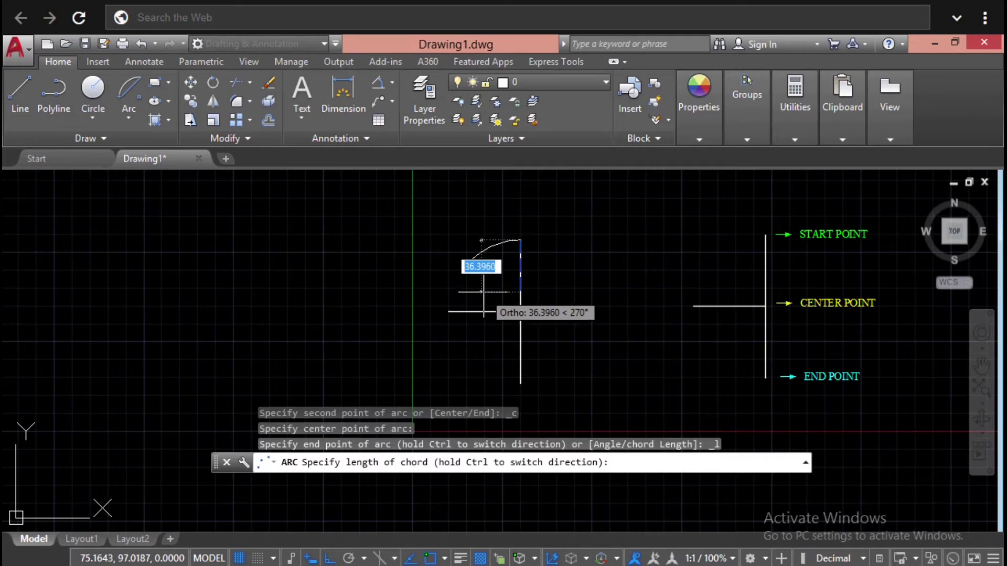
type("40")
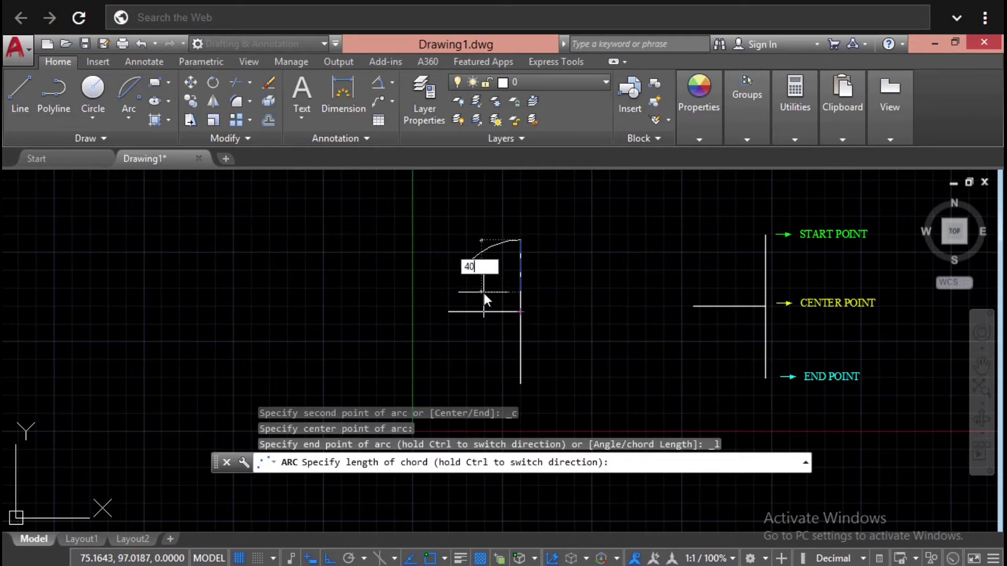
key("Return")
key("Escape")
key("Escape")
key("Escape")
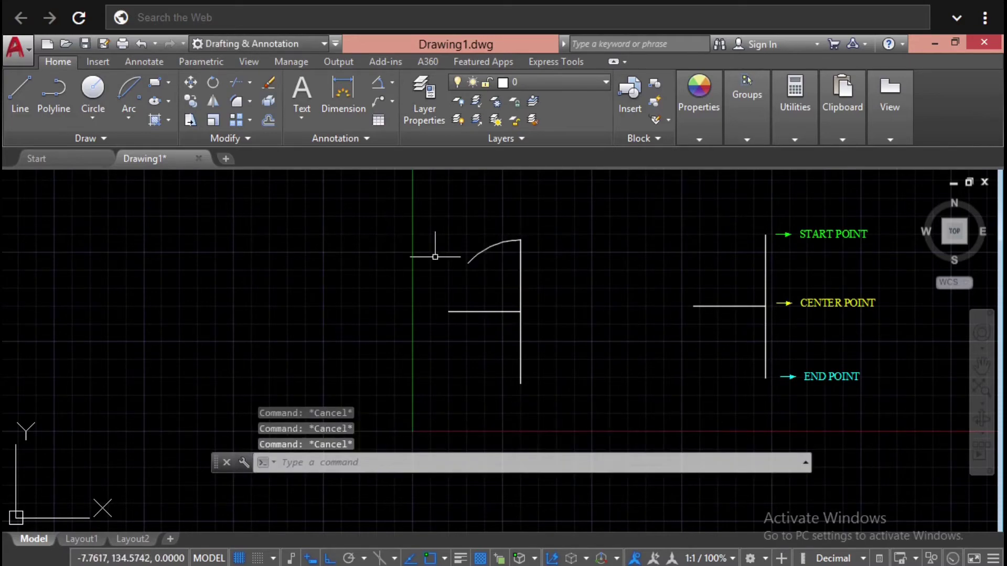
Step: Add an aligned dimension between the two endpoints of the arc, placed below its chord
scroll(507, 246, "up", 2)
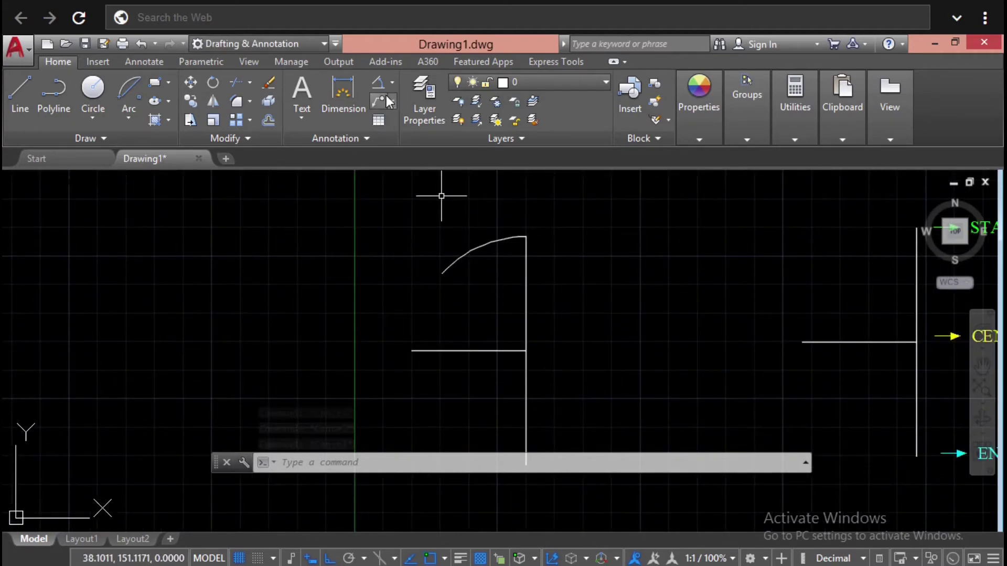
left_click(395, 84)
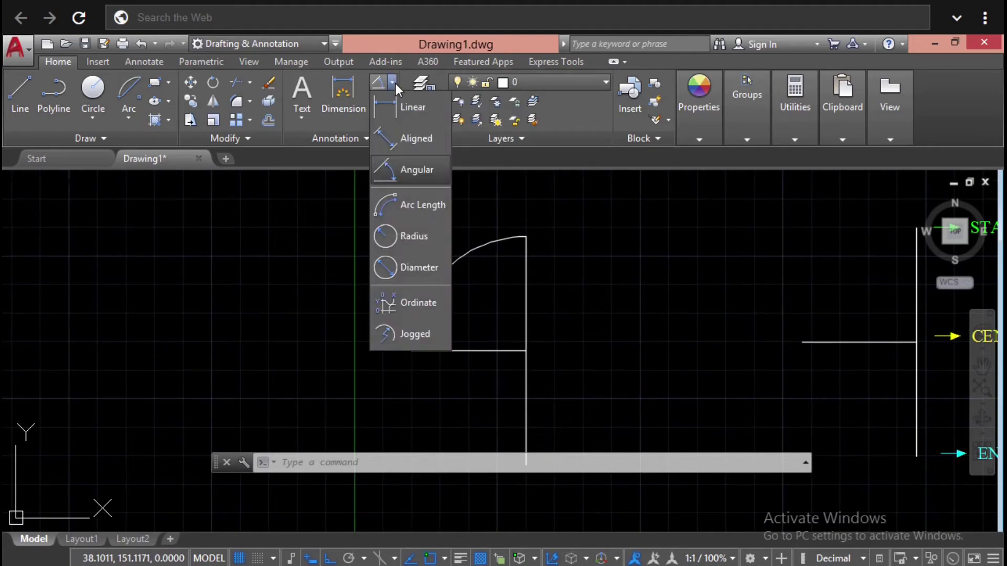
left_click(419, 140)
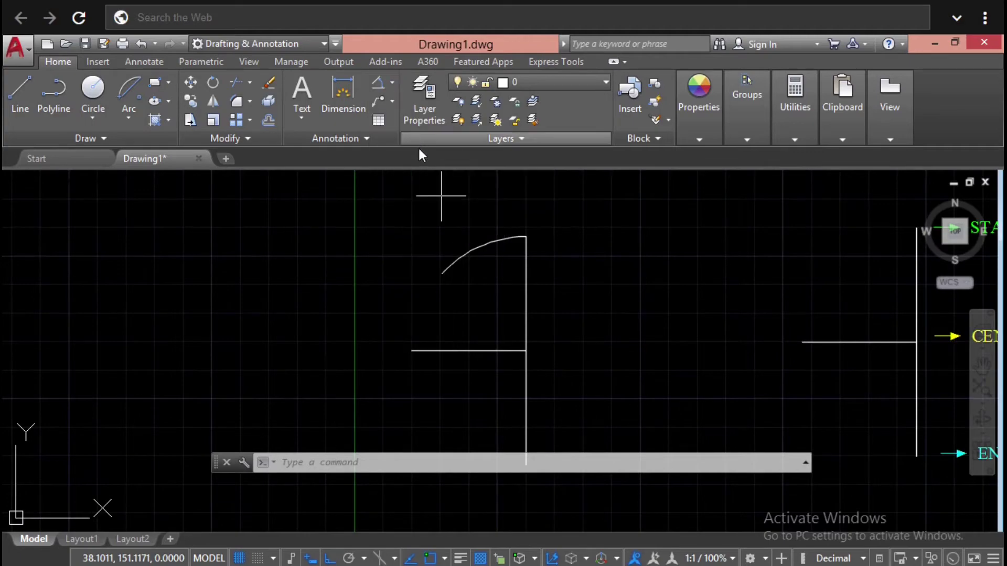
left_click(442, 274)
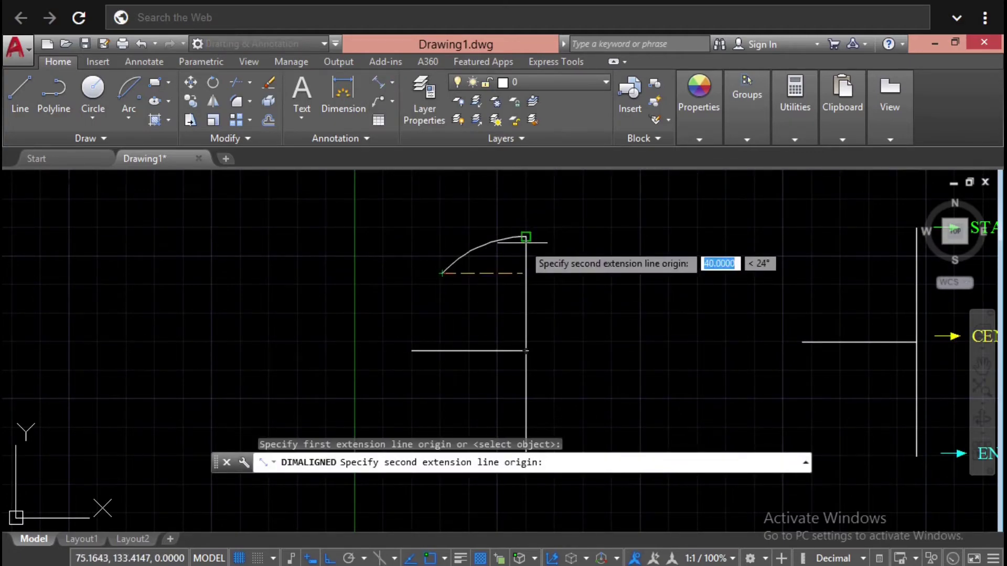
left_click(526, 237)
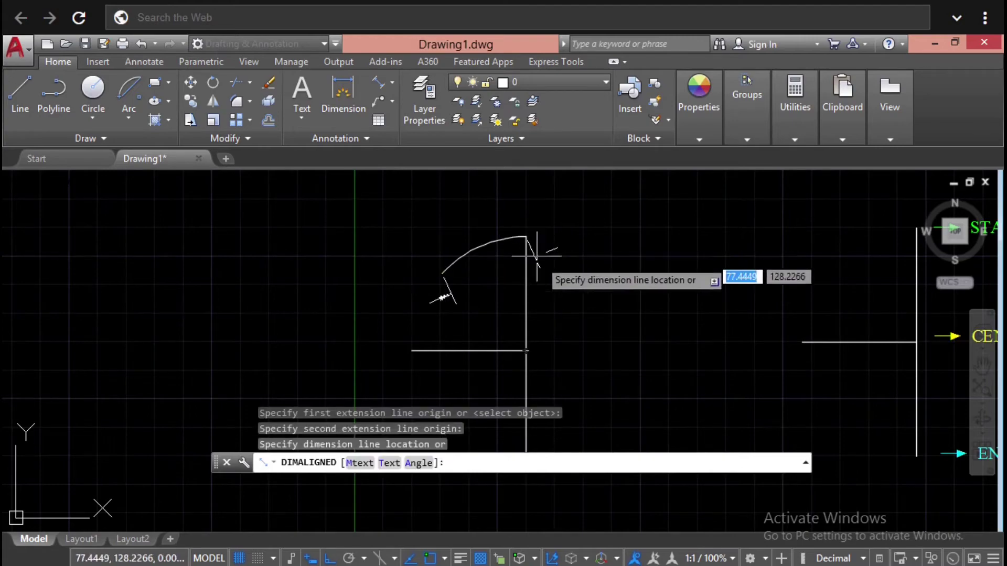
left_click(551, 272)
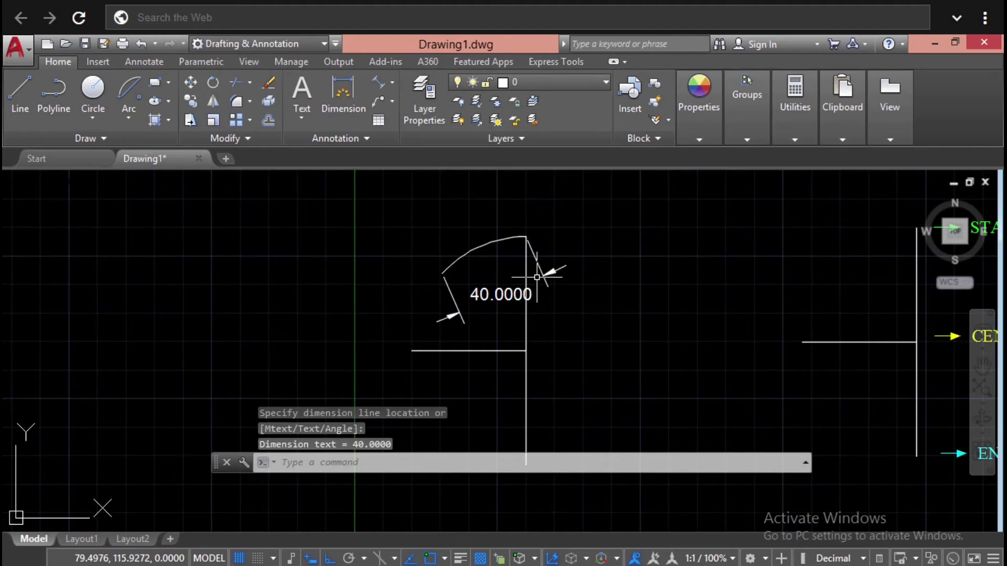
Step: Delete the aligned chord dimension and the start-center-length arc from the left figure
left_click(537, 278)
key("Delete")
left_click(491, 259)
left_click(413, 219)
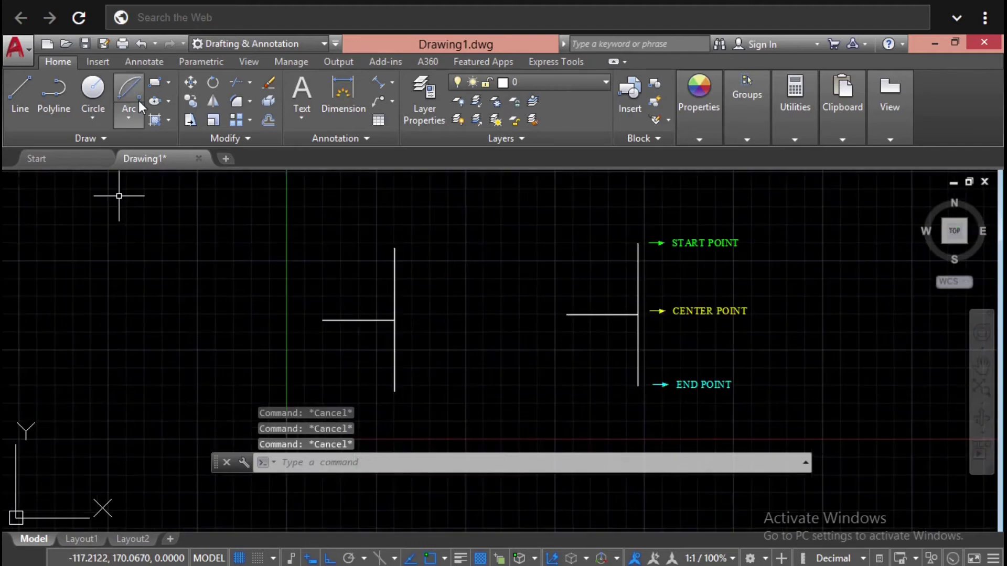
Step: Draw a Start, End, Angle arc from the left vertical line's upper end to its lower end with a 180° included angle, and dimension its angle
left_click(128, 118)
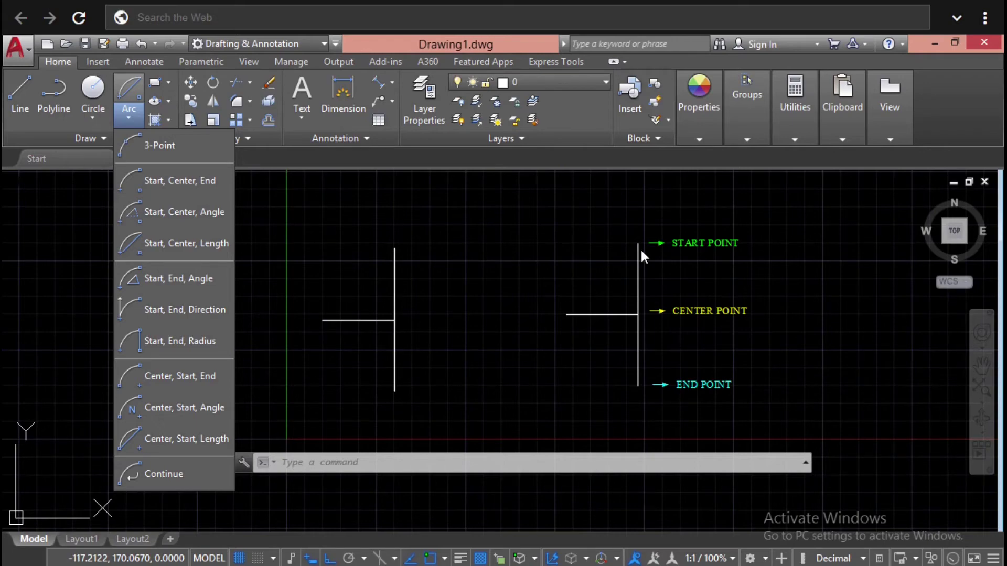
left_click(178, 279)
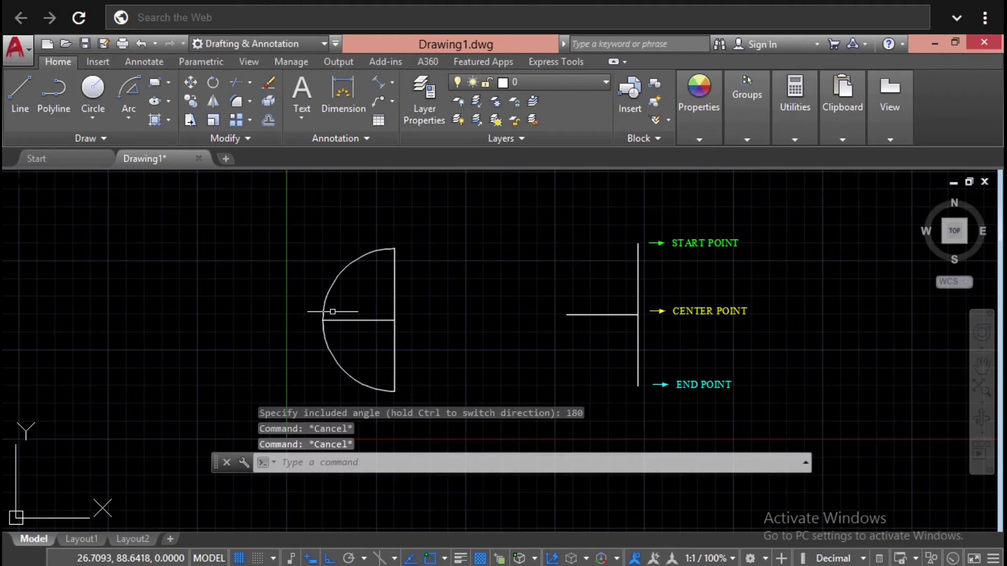
key("Escape")
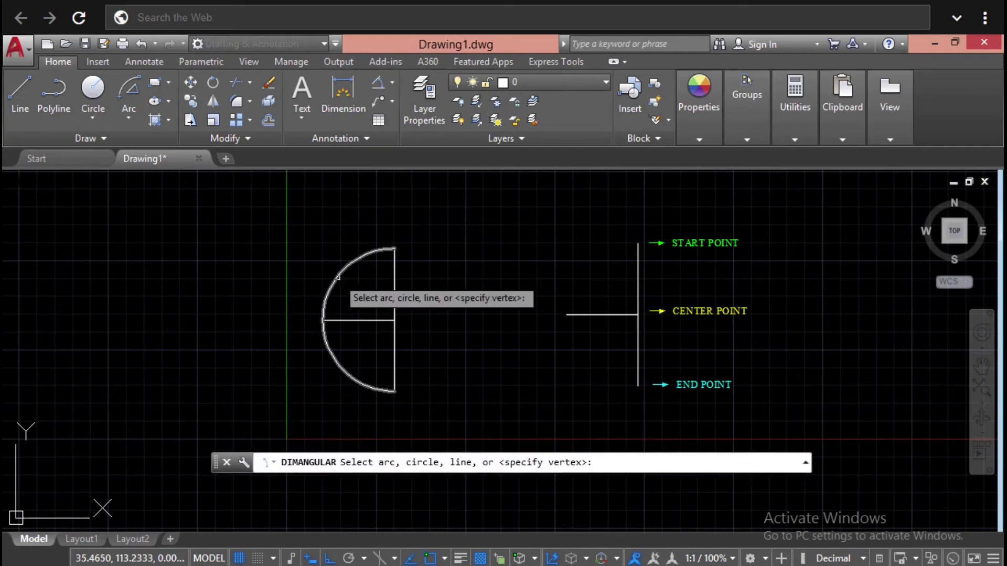
left_click(337, 277)
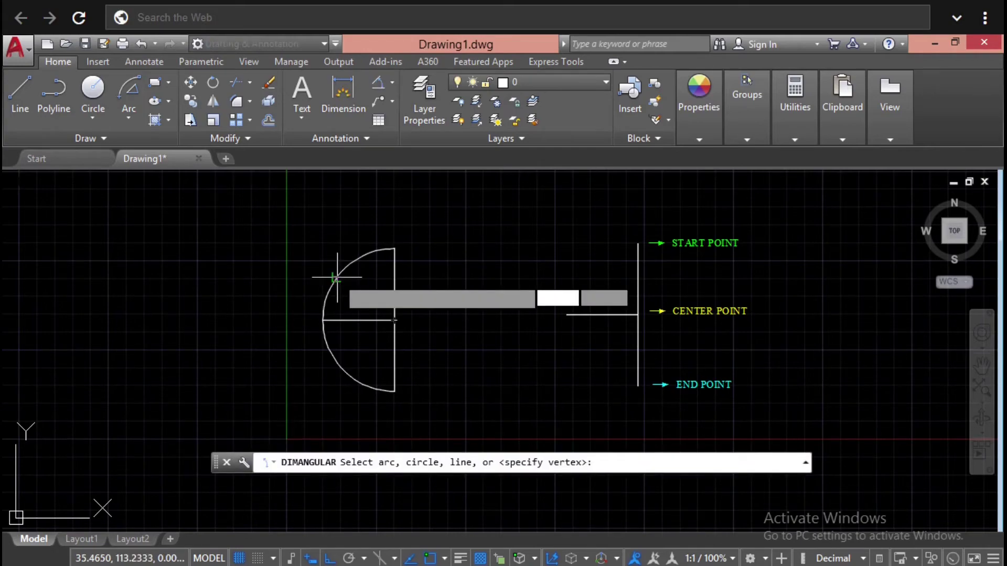
left_click(296, 344)
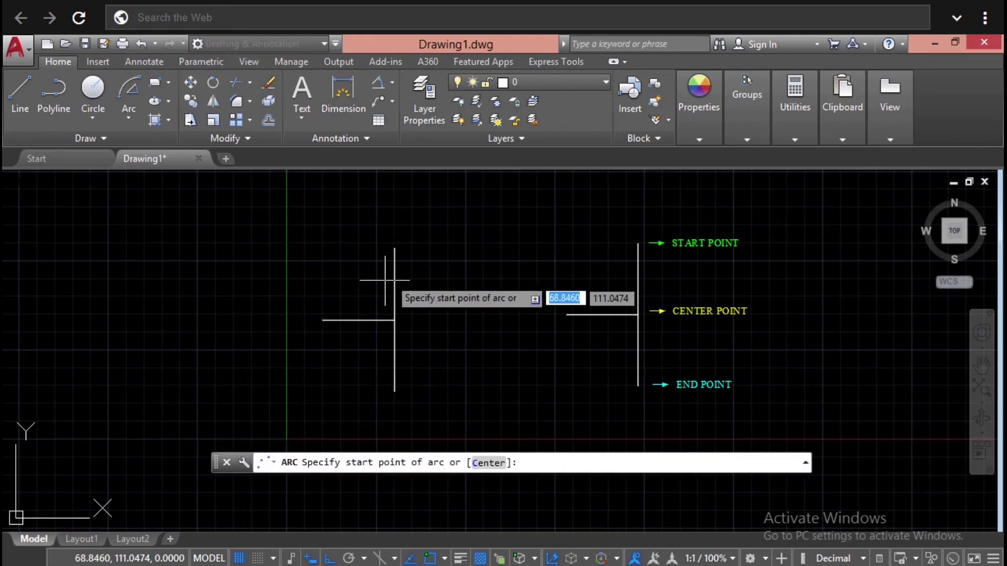
Step: Draw a Start, End, Angle arc between the left vertical line's upper and lower ends with a 90° included angle
left_click(395, 249)
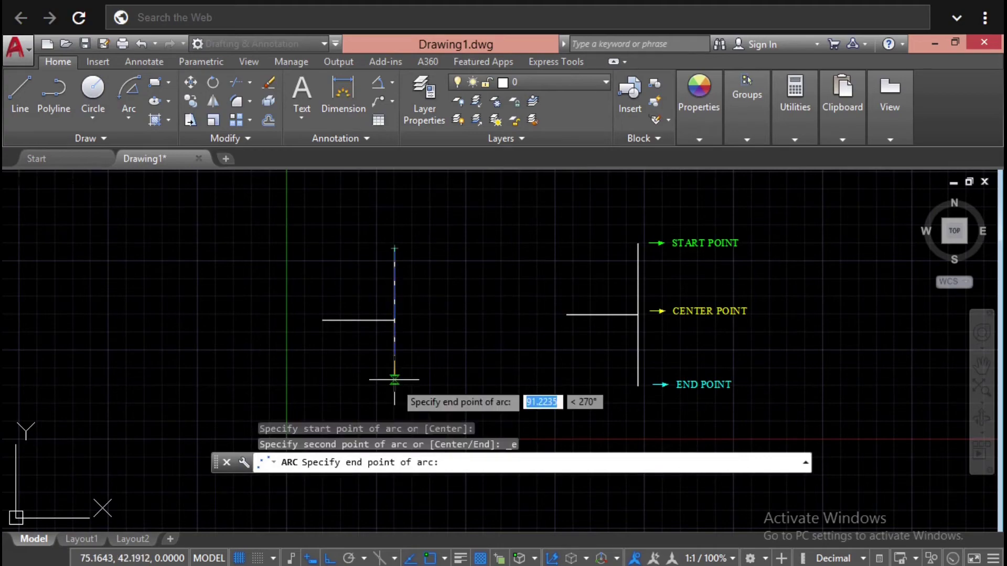
left_click(394, 379)
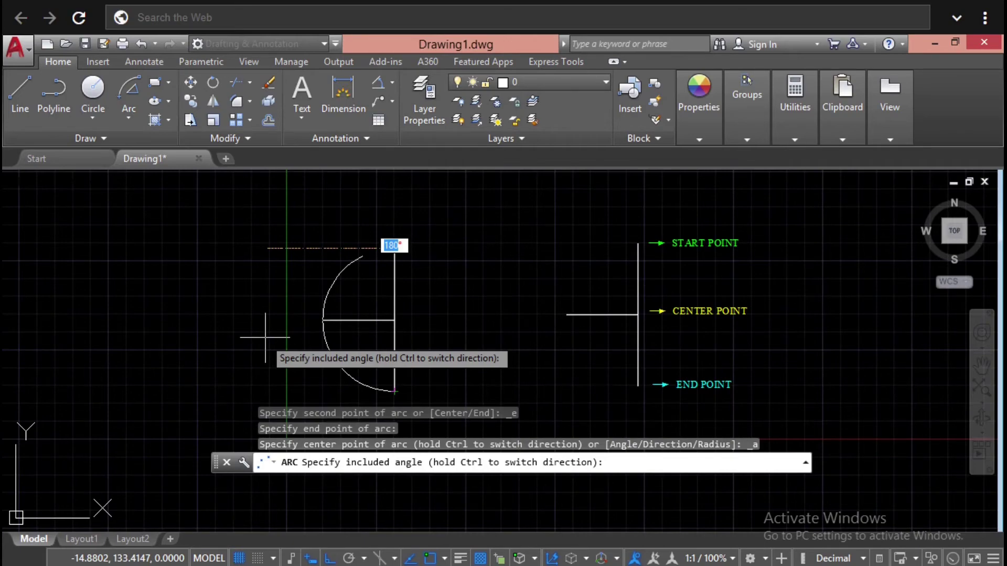
type("90")
key("Return")
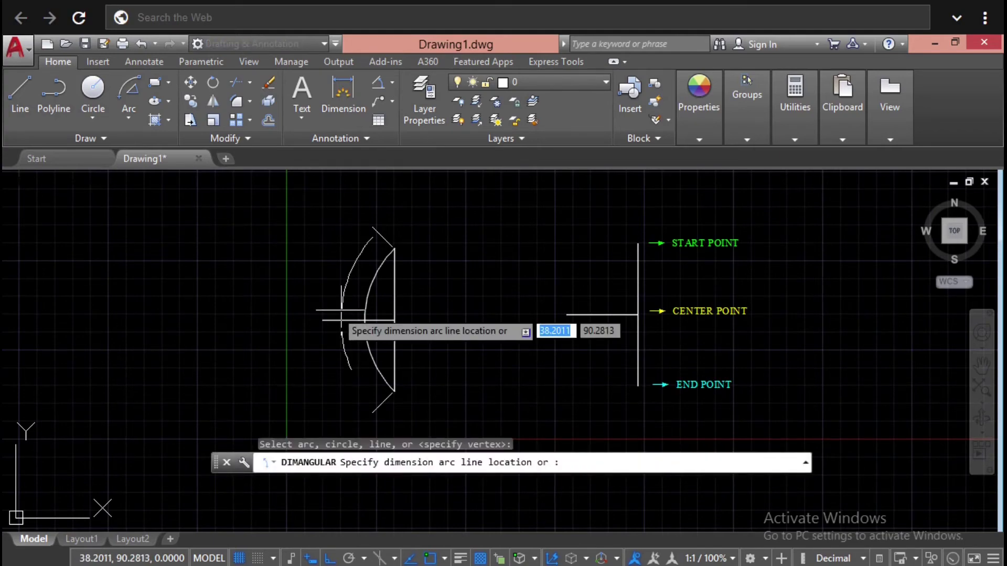
Step: Place the angular dimension of the 90° arc outside the arc on the left figure
left_click(298, 320)
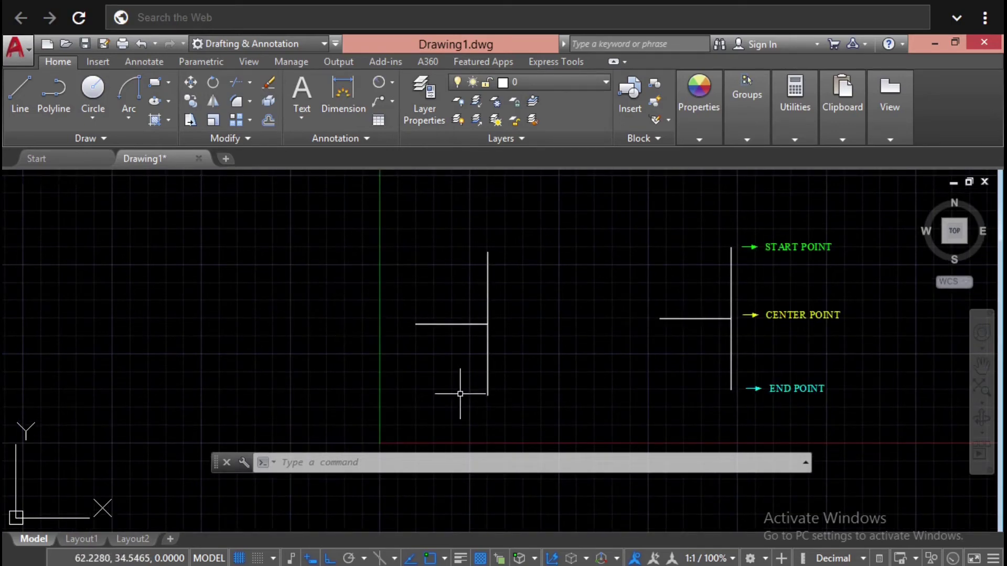
Step: Draw a Start, End, Radius arc from the left vertical line's upper end to its lower end with a radius of 50
left_click(124, 124)
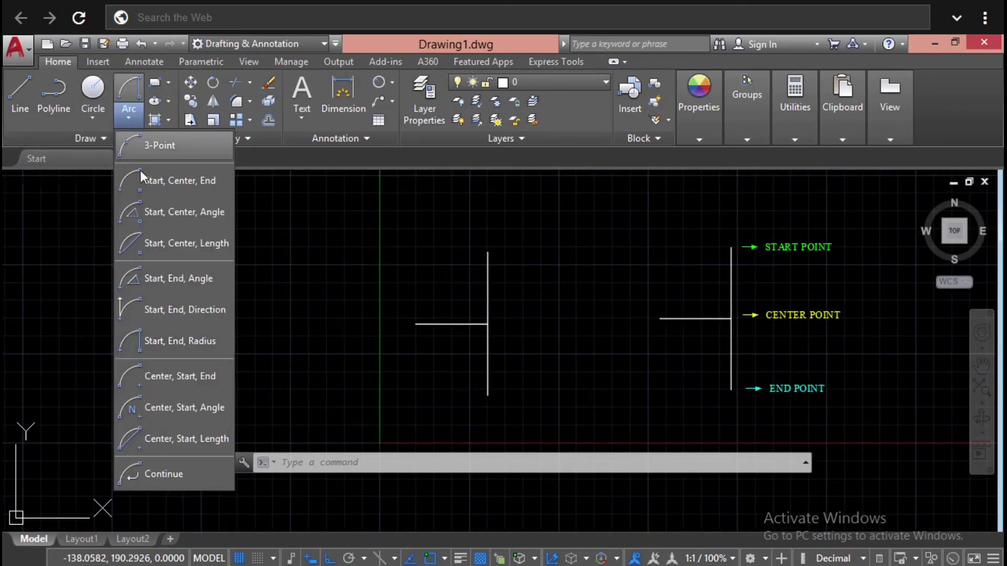
left_click(199, 344)
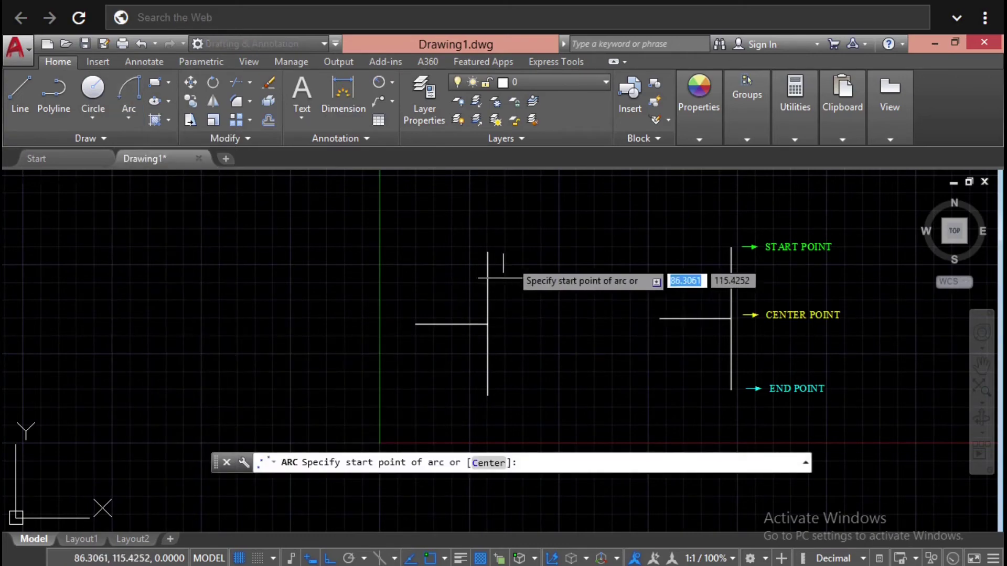
left_click(488, 253)
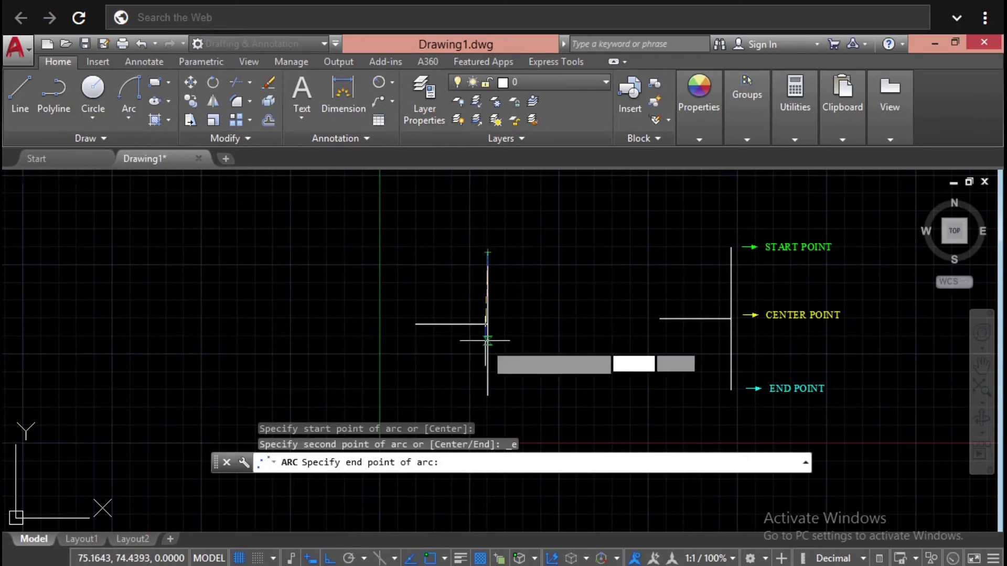
left_click(488, 395)
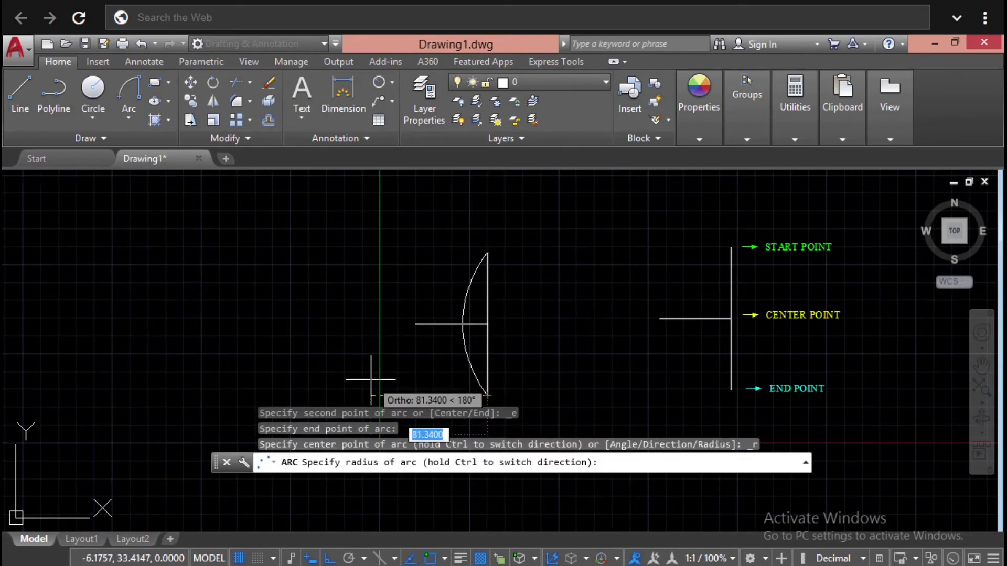
type("50")
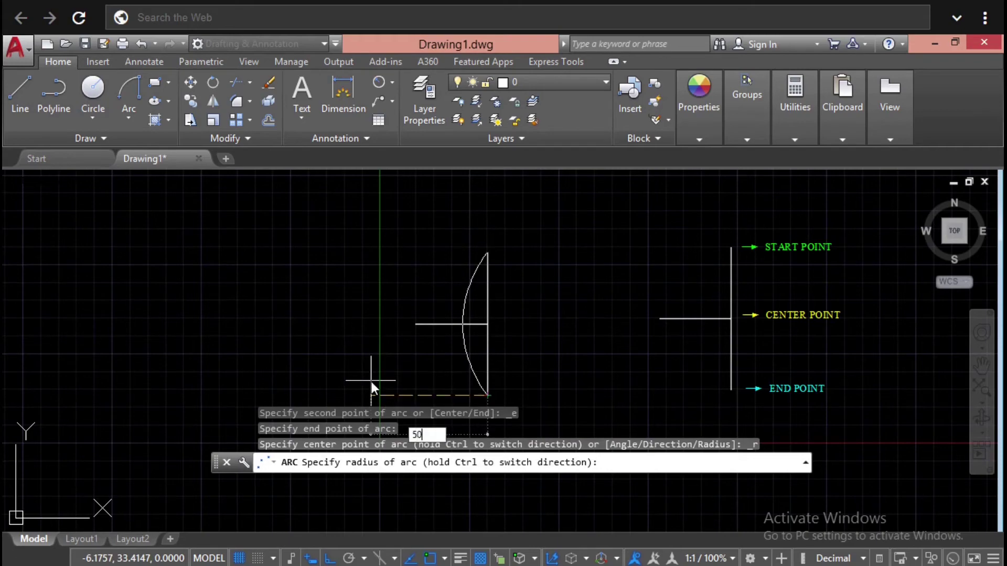
key("Return")
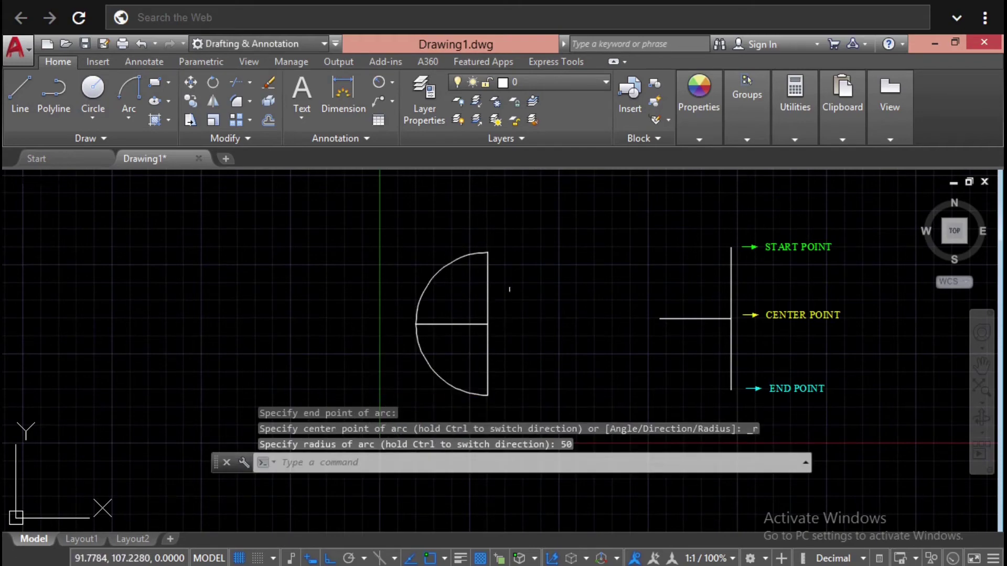
key("Escape")
key("Escape")
key("Escape")
Step: Add a radius dimension to the arc on the left figure, placed outside its upper left portion
left_click(392, 82)
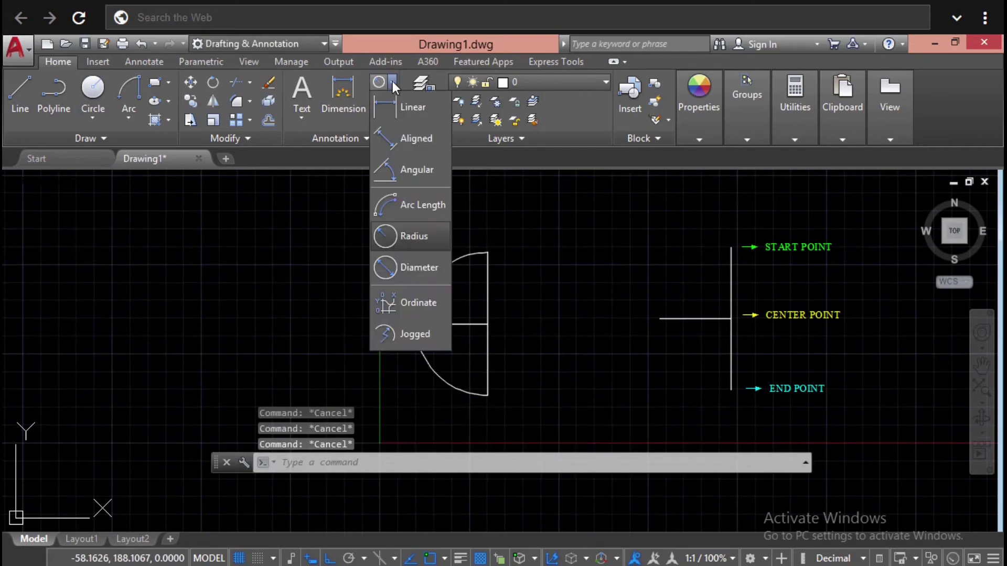
left_click(414, 237)
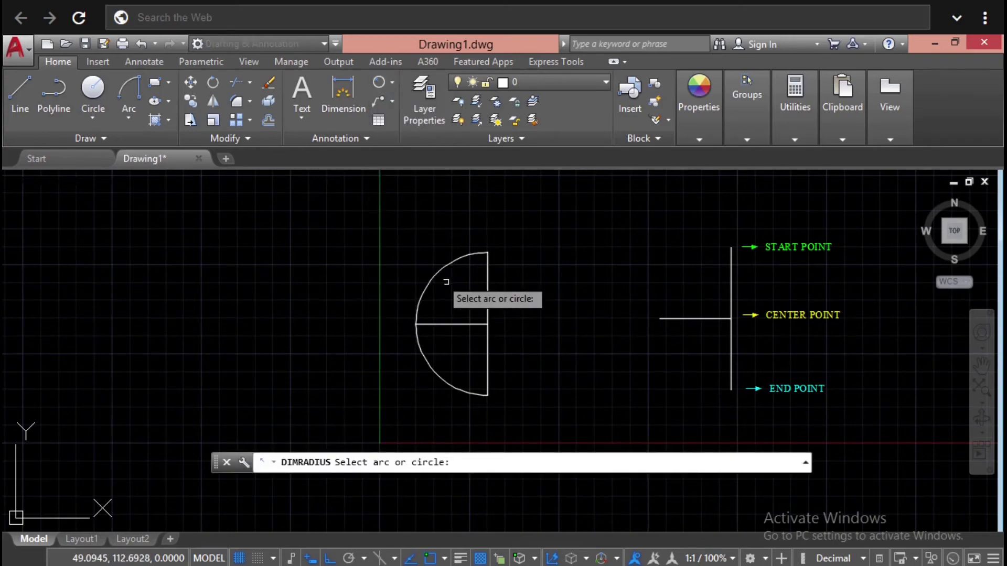
left_click(435, 271)
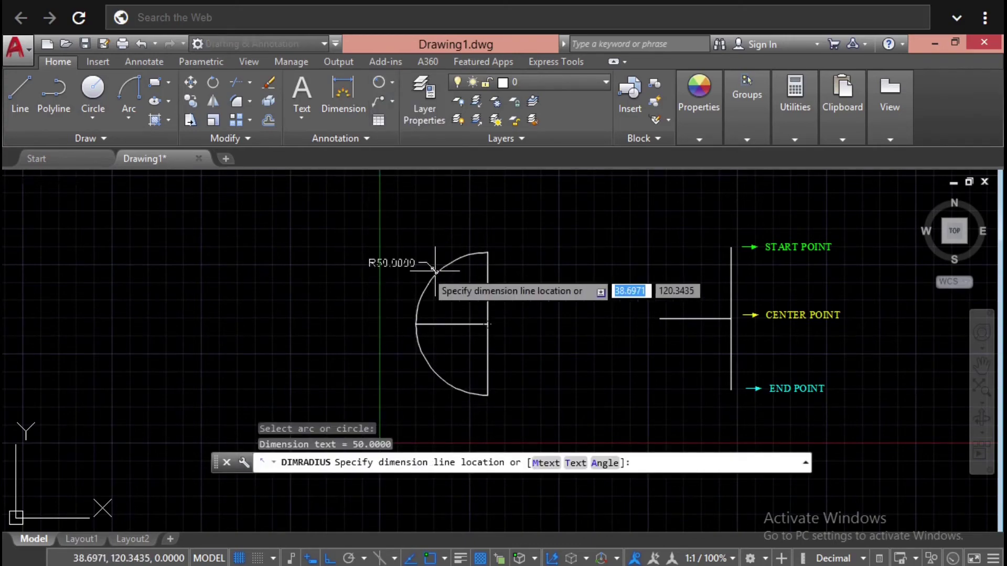
left_click(353, 256)
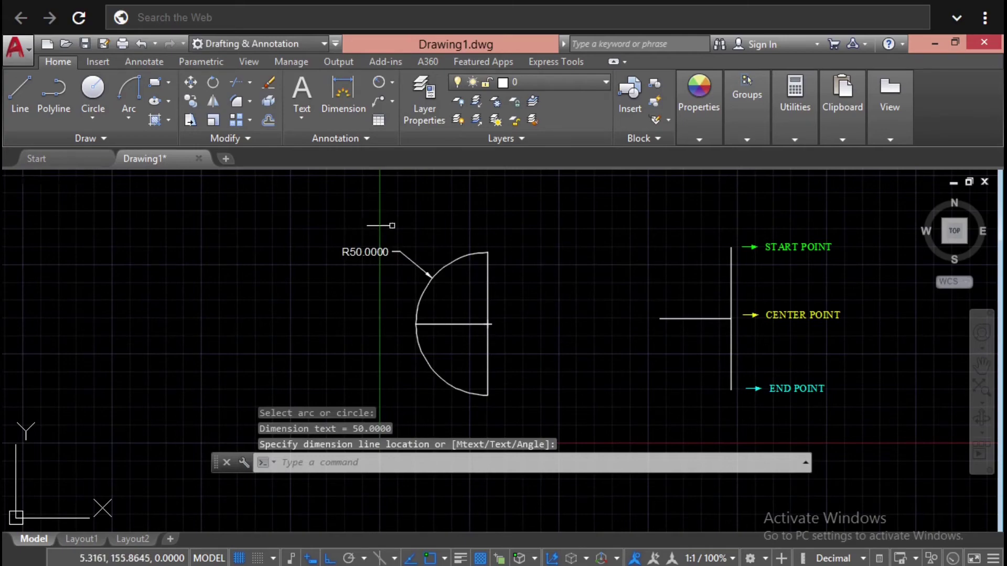
Step: Delete the start-end-radius arc and its radius dimension from the left figure
left_click(464, 214)
left_click(326, 299)
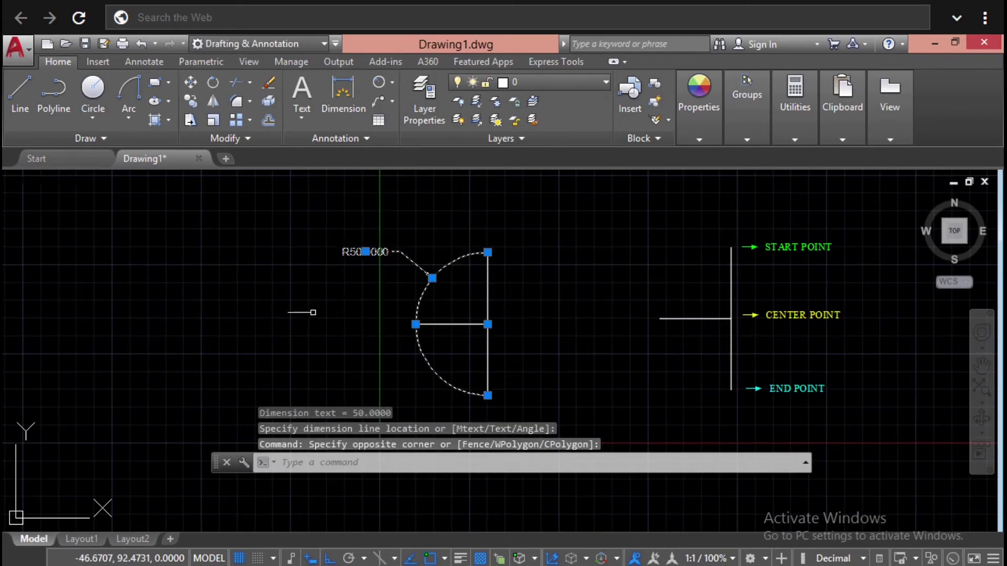
key("Delete")
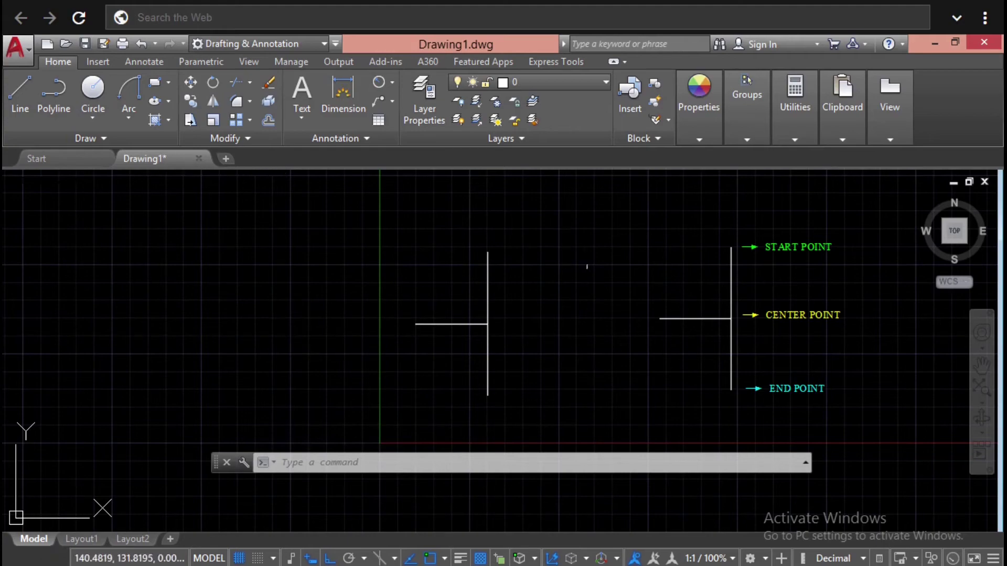
Step: Draw a Center, Start, End arc centred on the left figure's line junction, from the vertical line's upper end to its lower end
left_click(131, 122)
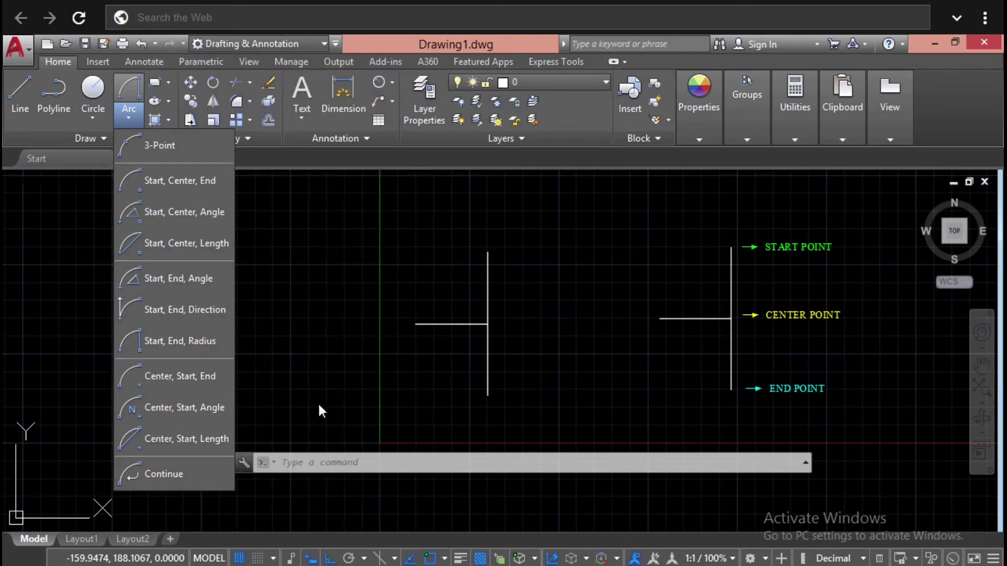
left_click(211, 376)
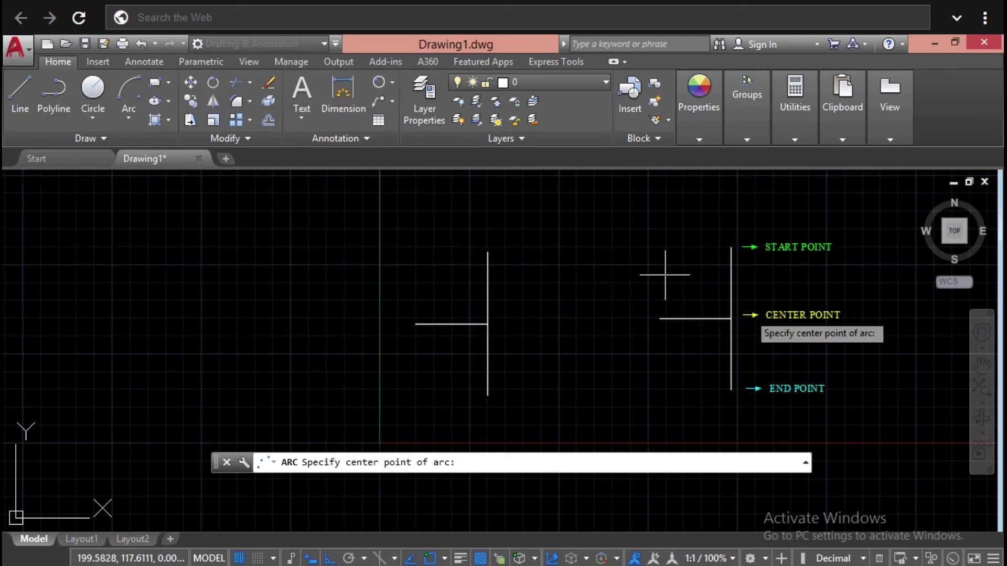
left_click(487, 324)
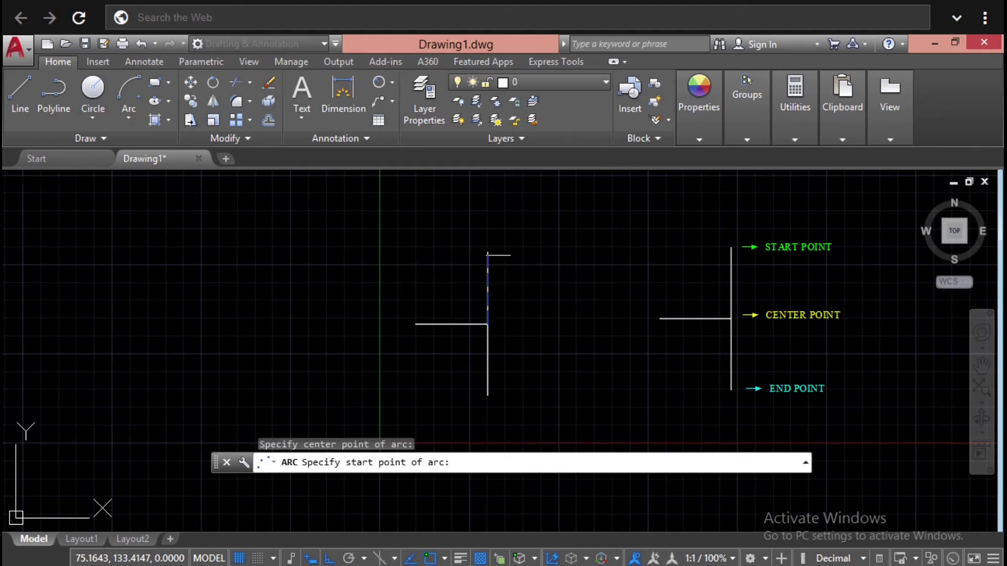
left_click(487, 252)
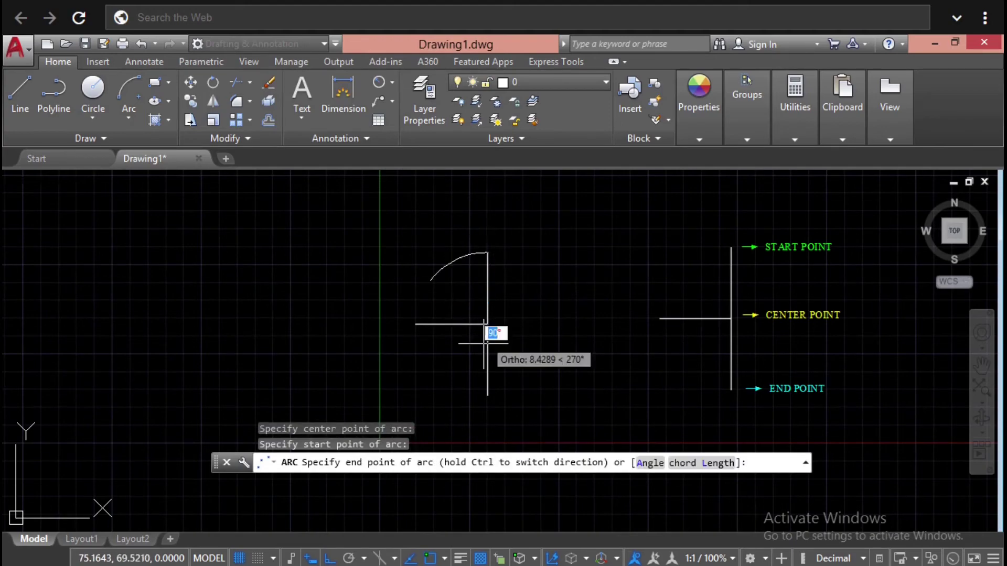
left_click(487, 394)
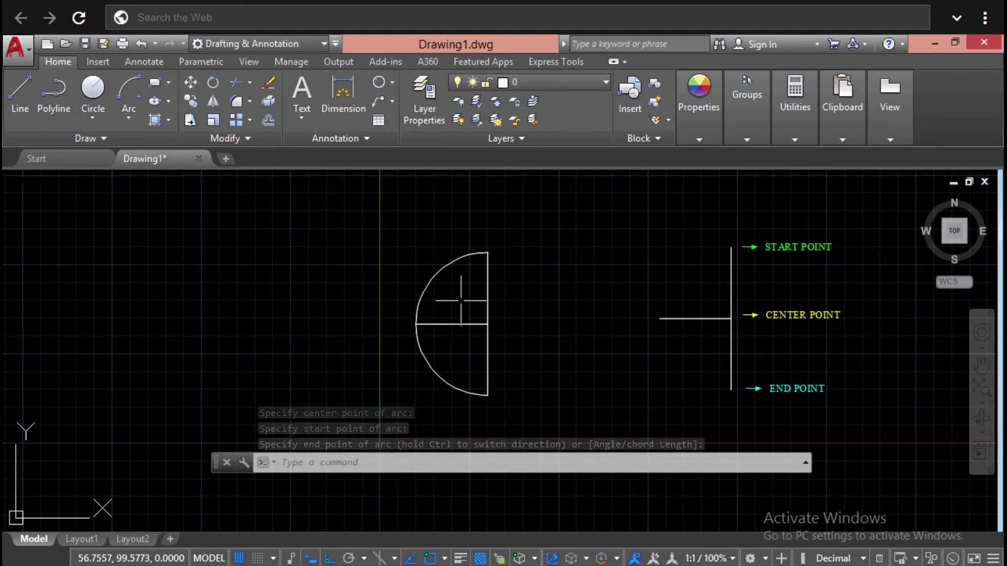
Step: Delete the center-start-end arc from the left figure
left_click(433, 288)
left_click(363, 239)
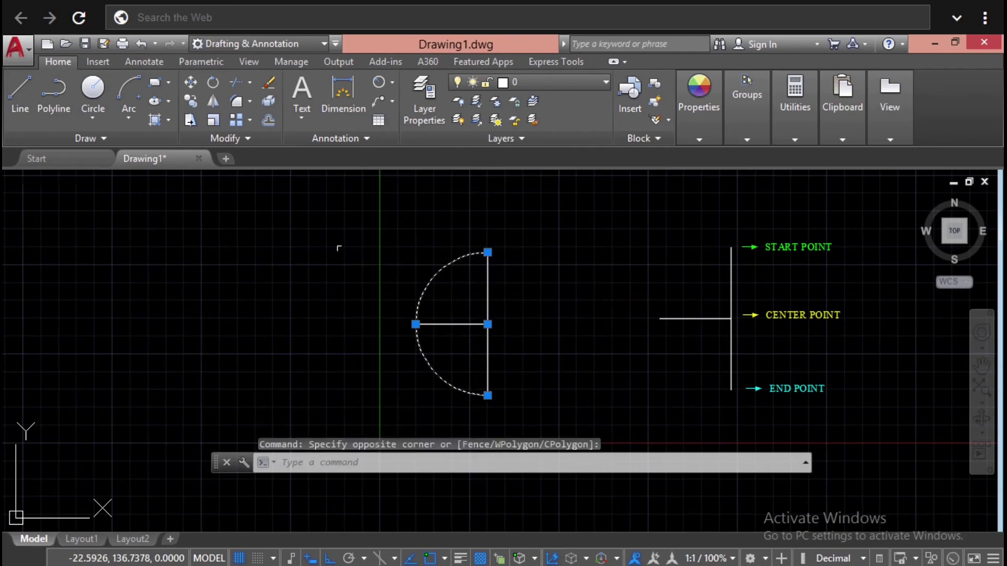
key("Delete")
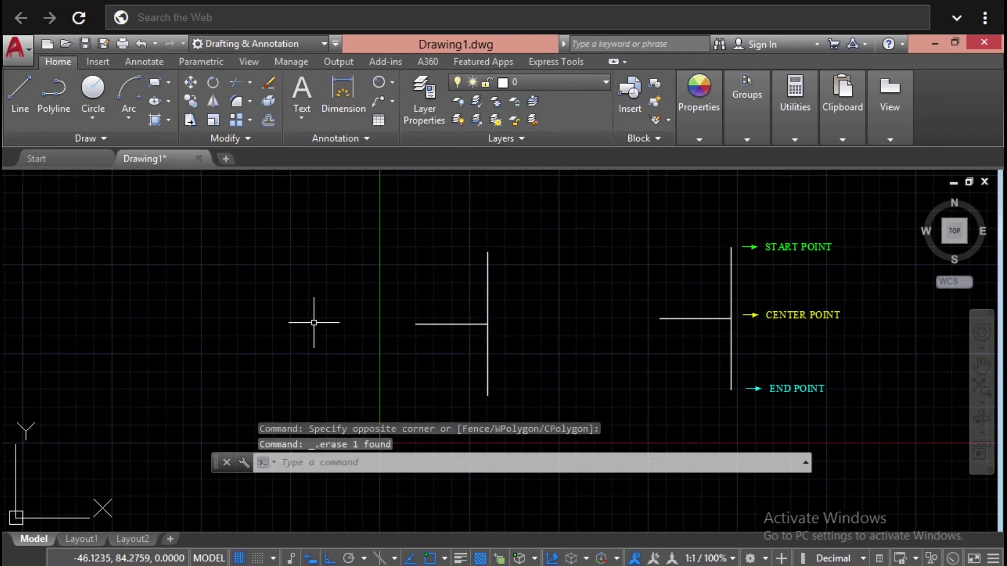
Step: Draw a Center, Start, Angle arc centred on the left figure's line junction, starting at the vertical line's upper end, with a 90° included angle
left_click(128, 118)
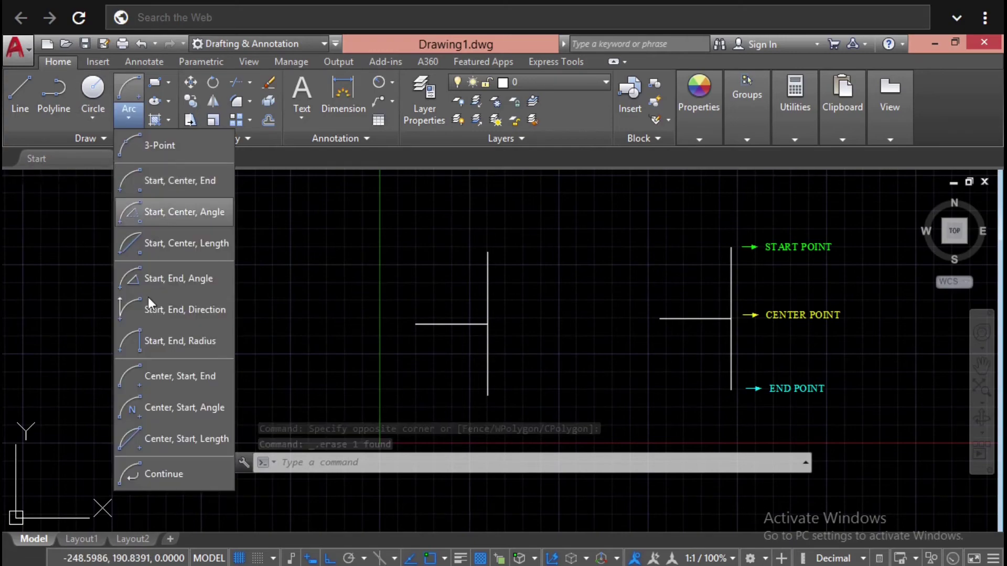
left_click(200, 413)
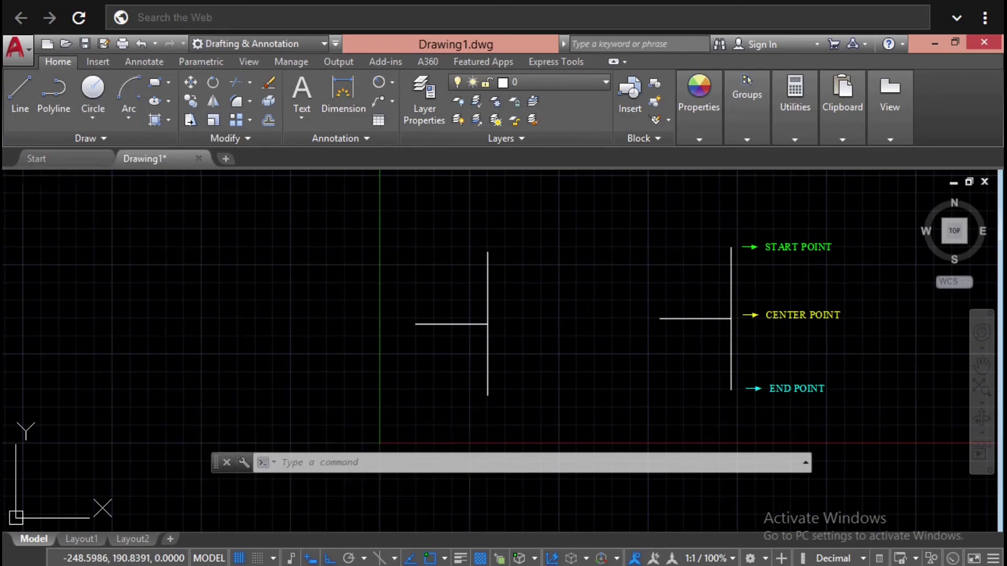
left_click(488, 324)
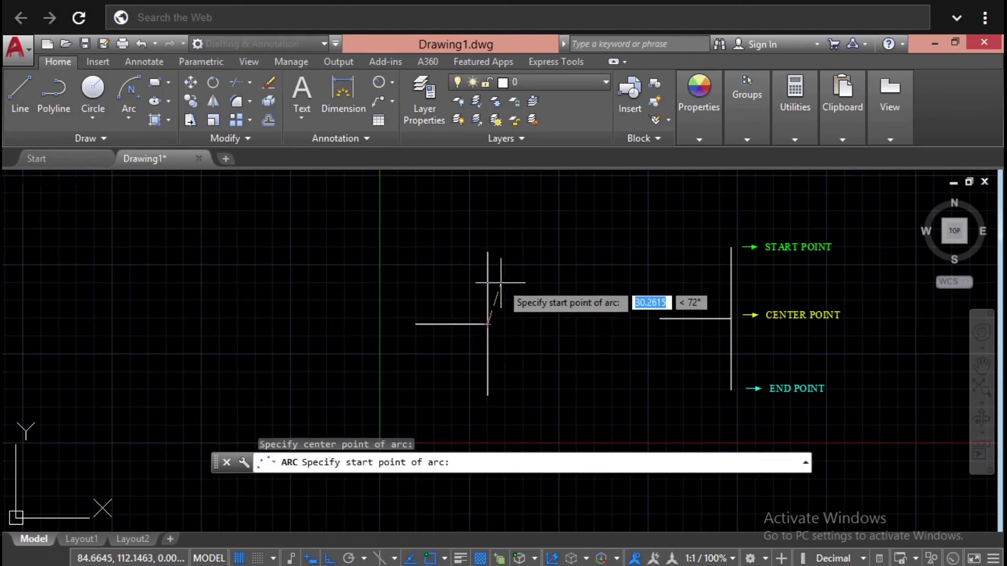
left_click(487, 252)
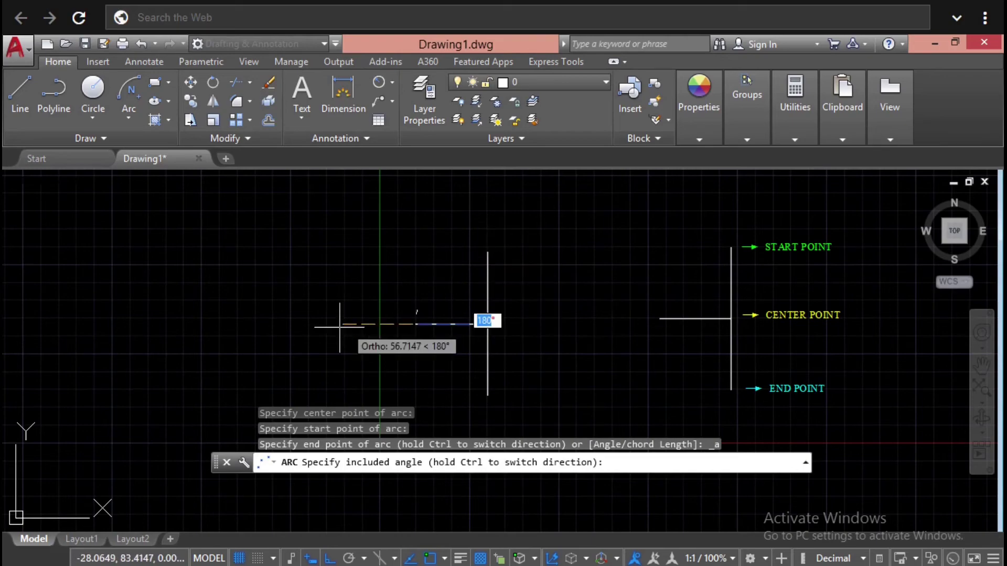
type("90")
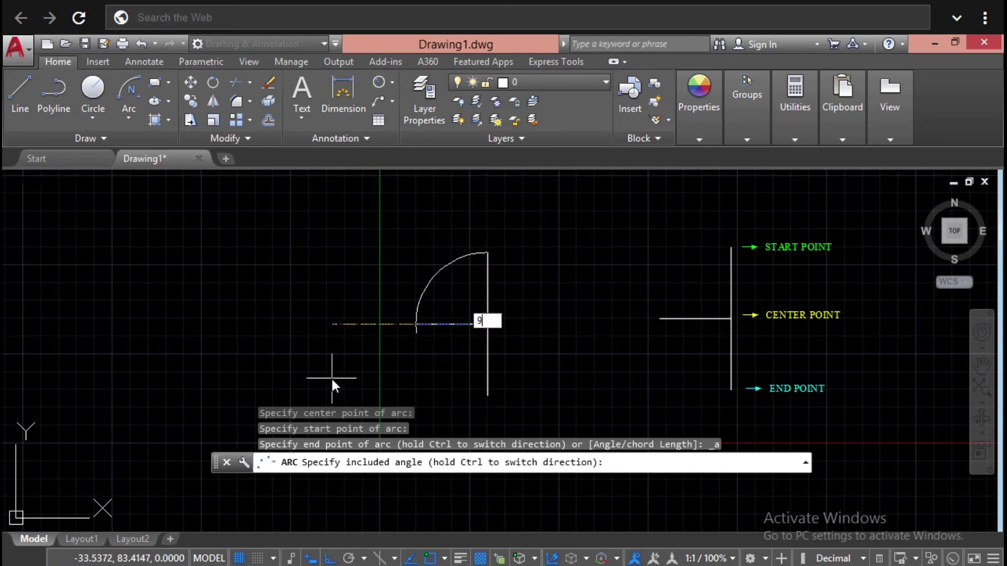
key("Return")
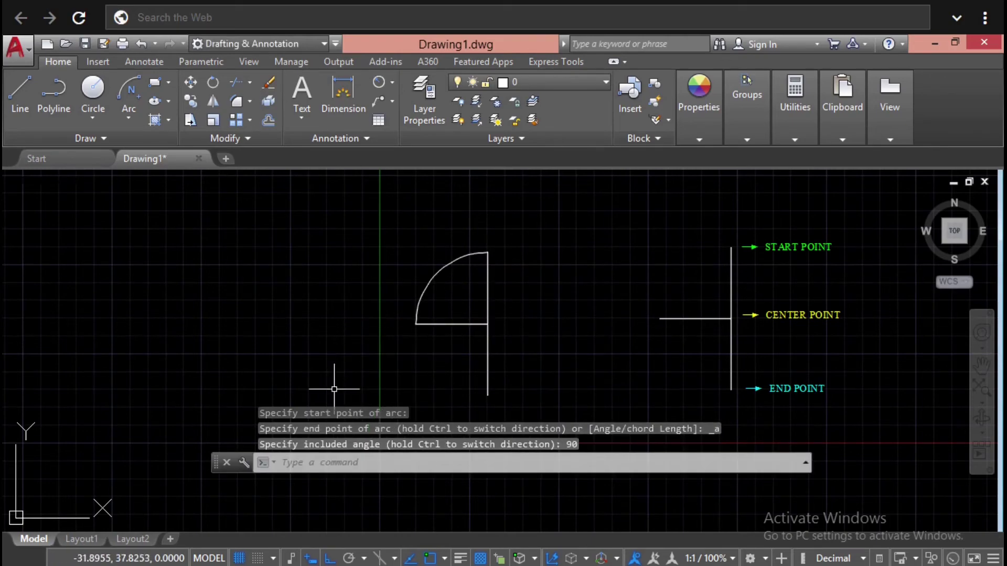
key("Escape")
key("Escape")
key("Escape")
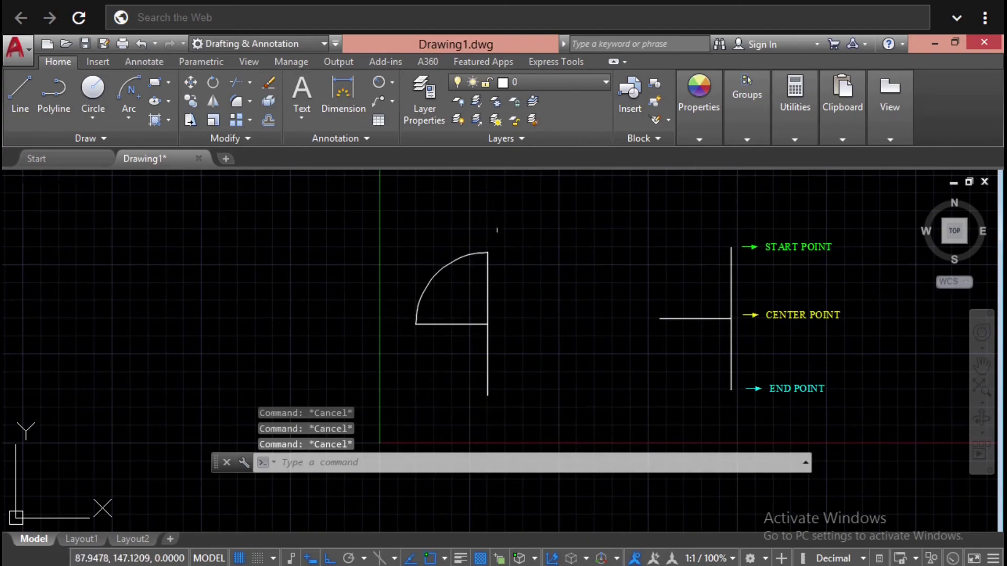
Step: Add an angular dimension to the center-start-angle arc, placed outside the curve
left_click(392, 83)
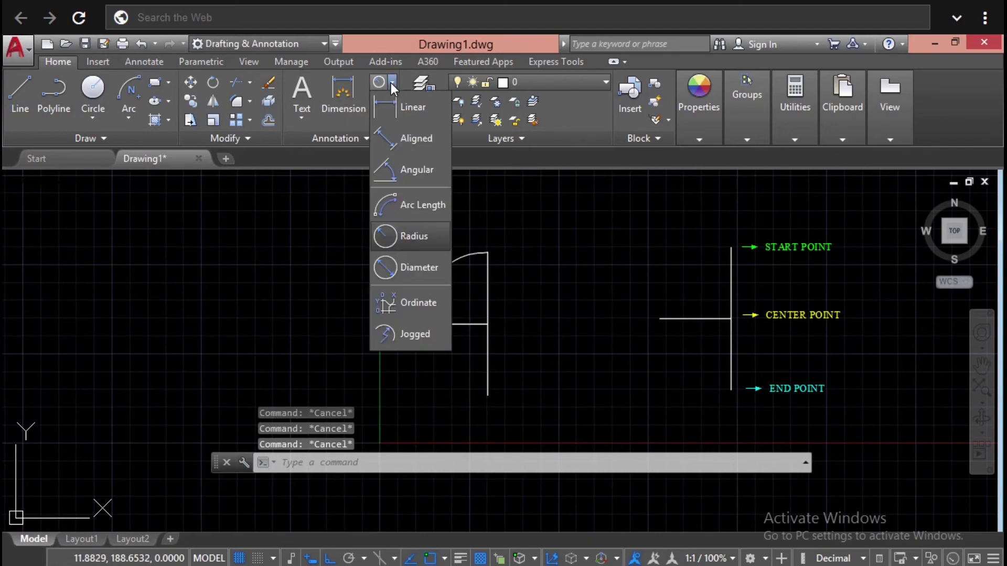
left_click(416, 168)
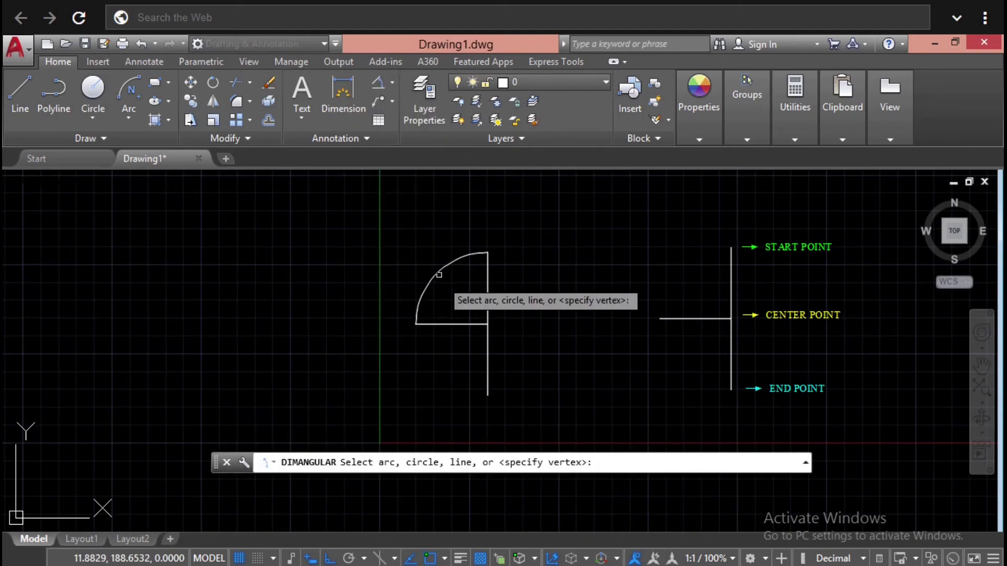
left_click(447, 264)
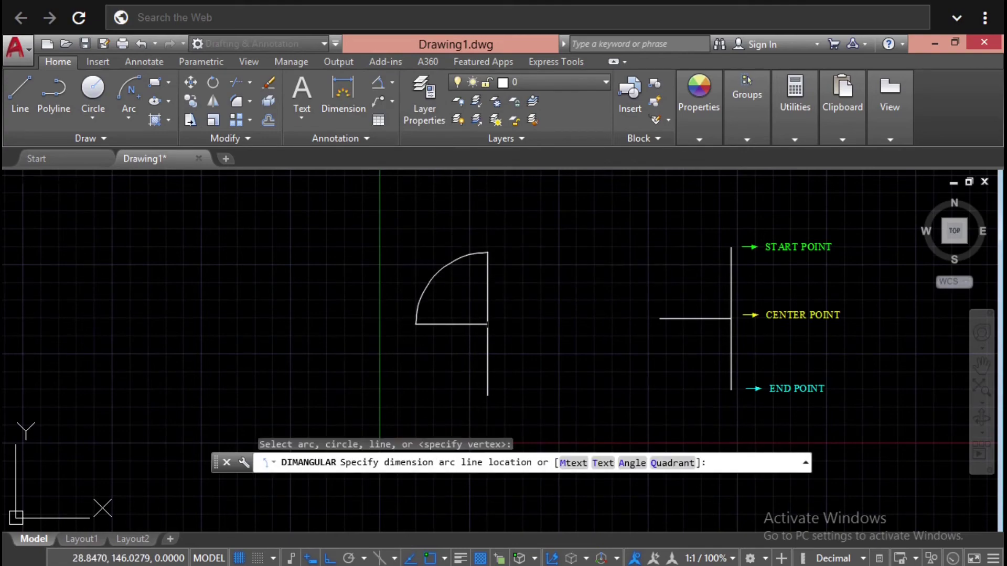
left_click(391, 272)
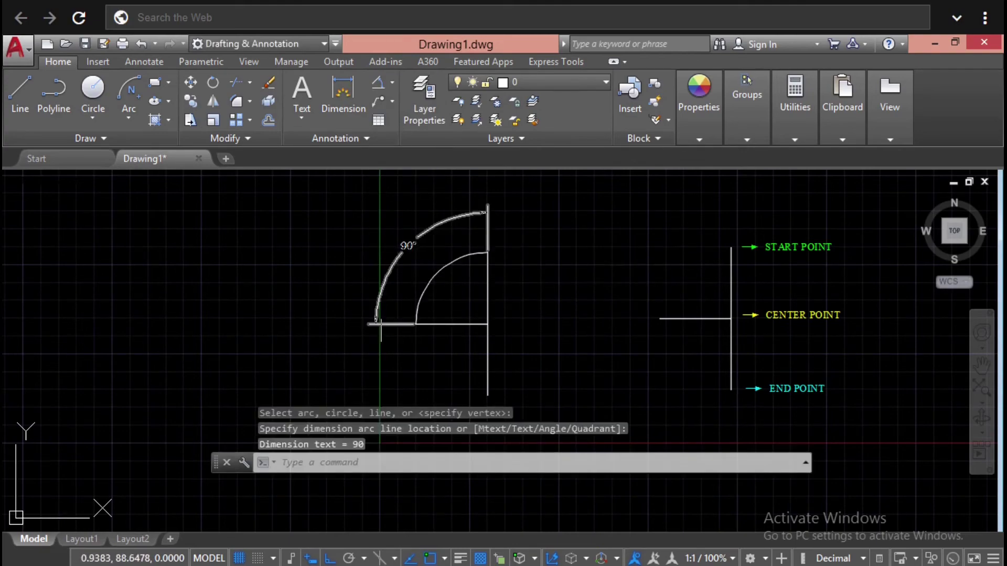
Step: Delete the center-start-angle arc and its angular dimension from the left figure
left_click(451, 283)
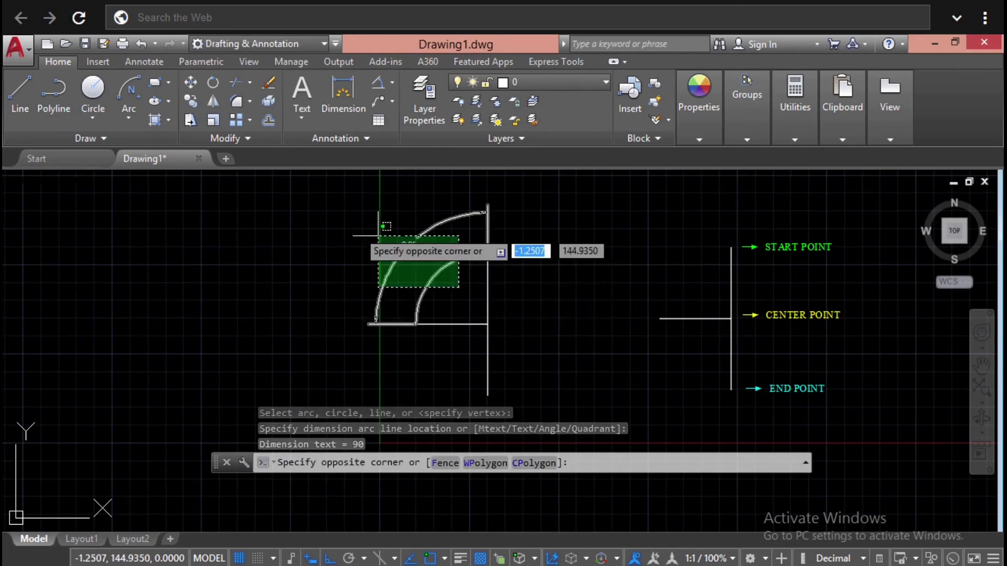
left_click(360, 225)
key("Delete")
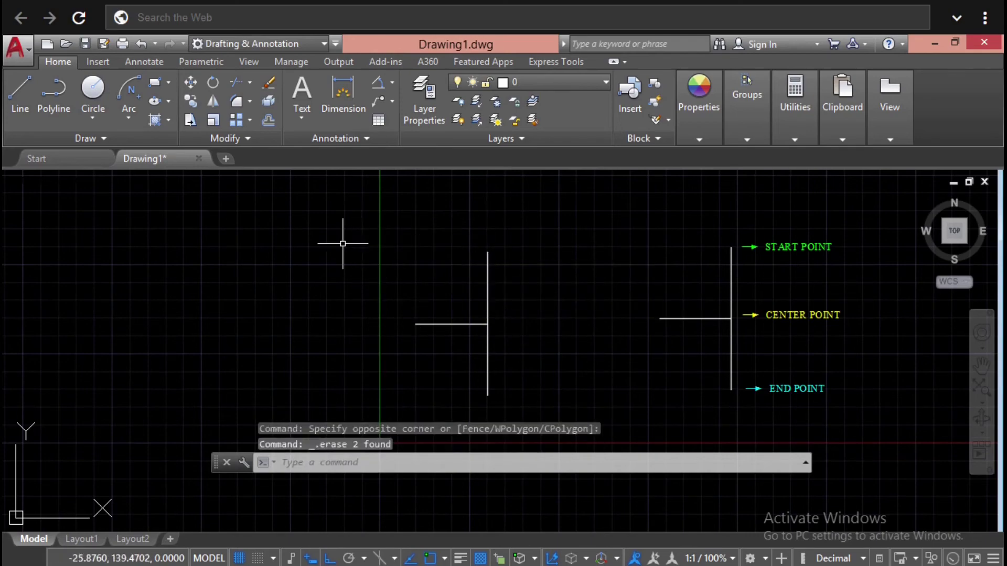
Step: Draw a Center, Start, Length arc centred on the left figure's line junction, starting at the vertical line's upper end, with chord length 50
left_click(129, 119)
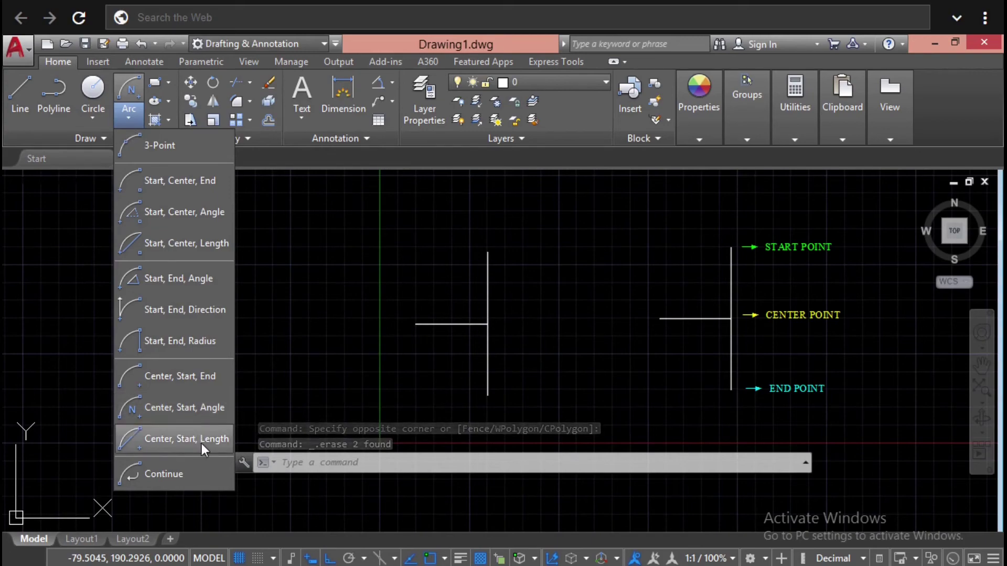
left_click(173, 440)
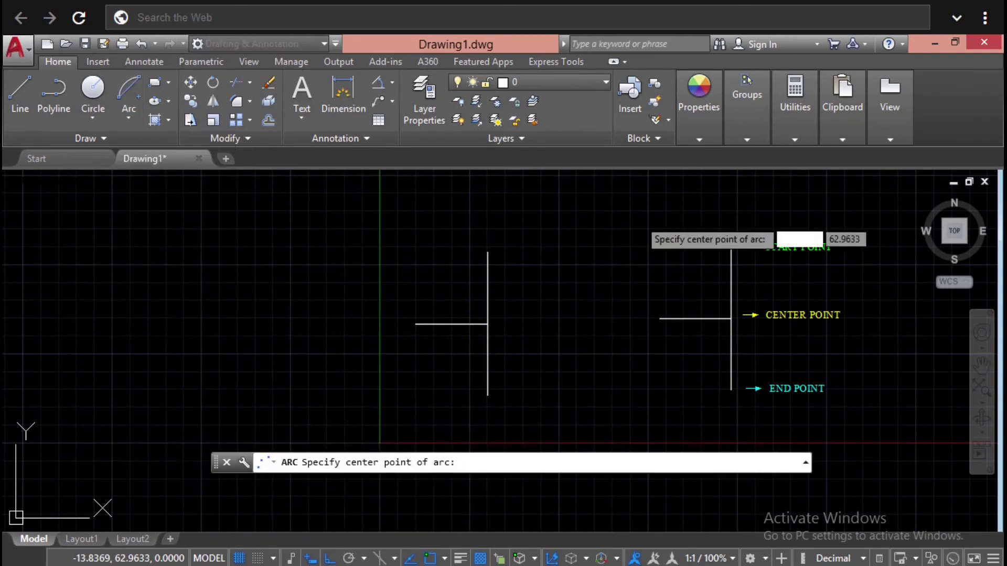
left_click(488, 324)
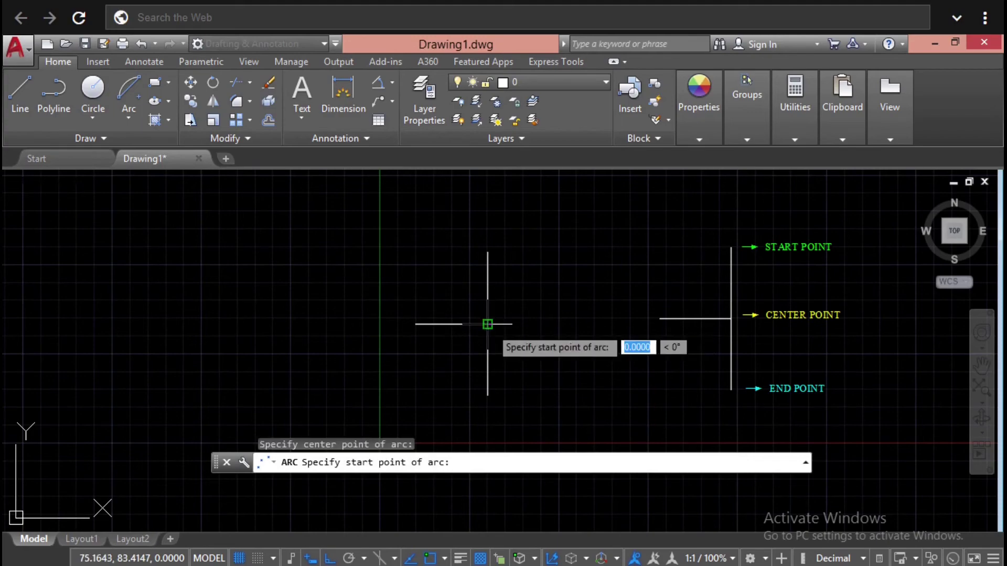
left_click(488, 253)
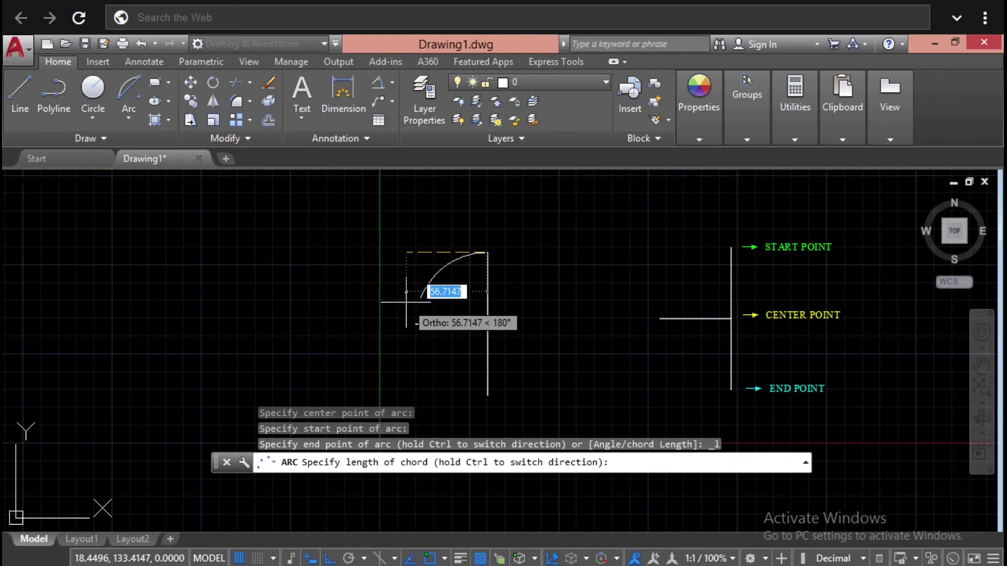
type("50")
key("Return")
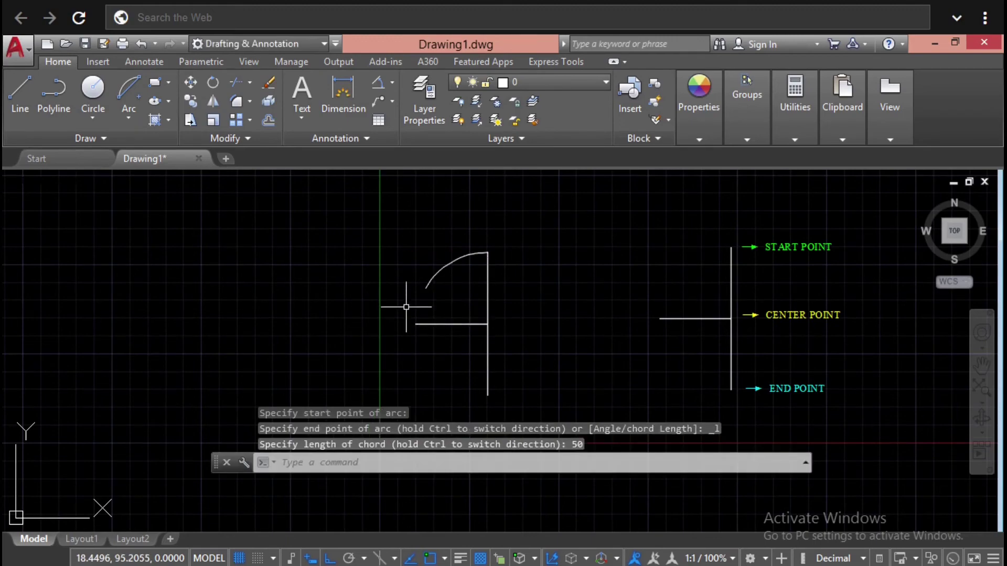
key("Escape")
key("Escape")
key("Escape")
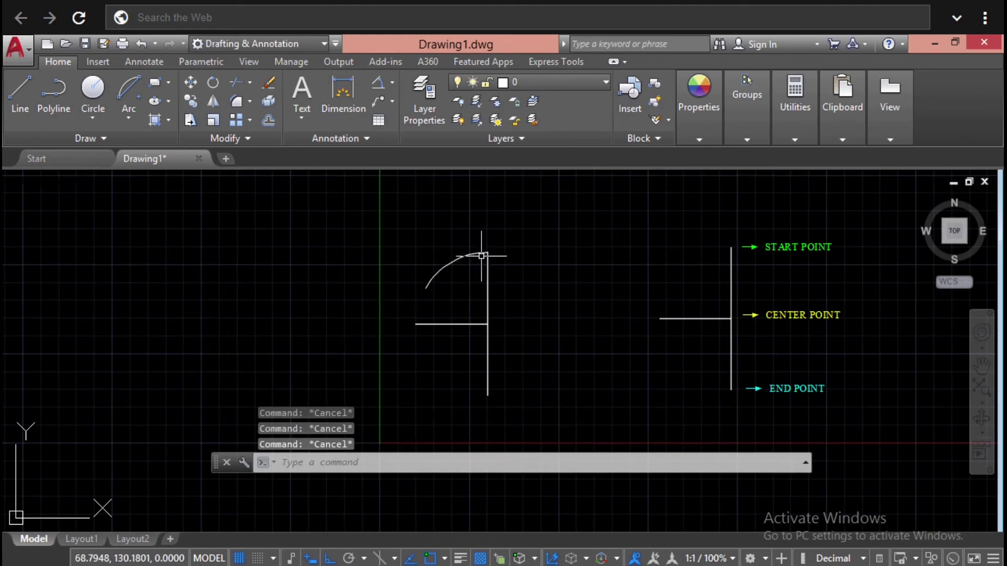
Step: Add an aligned dimension between the two ends of the center-start-length arc, placed below the curve
left_click(393, 84)
left_click(422, 141)
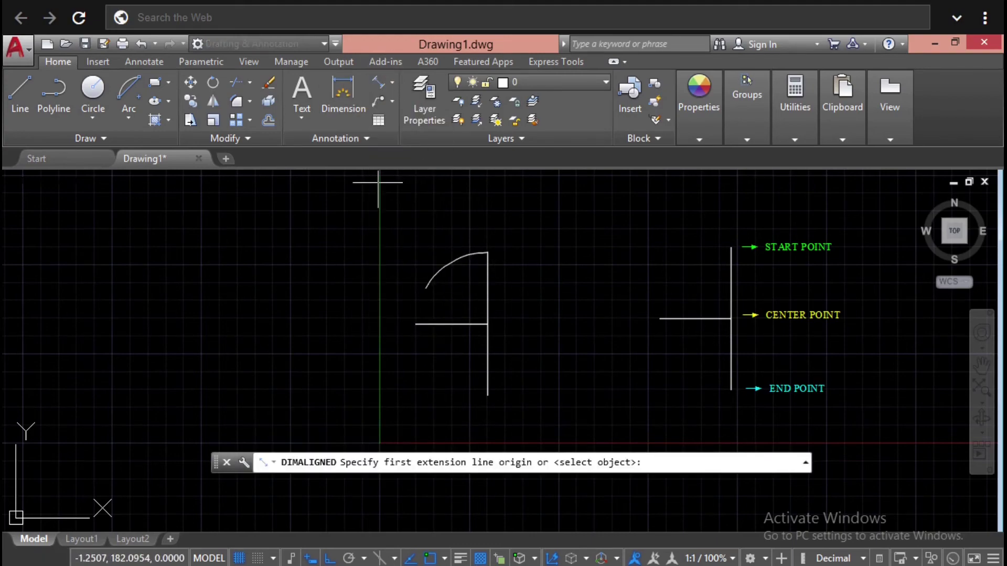
left_click(422, 287)
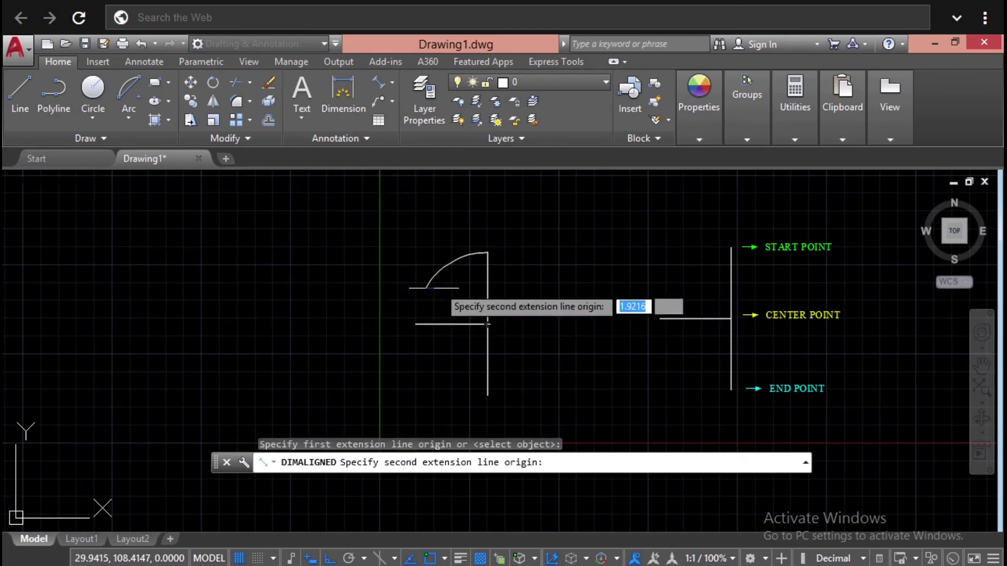
left_click(480, 256)
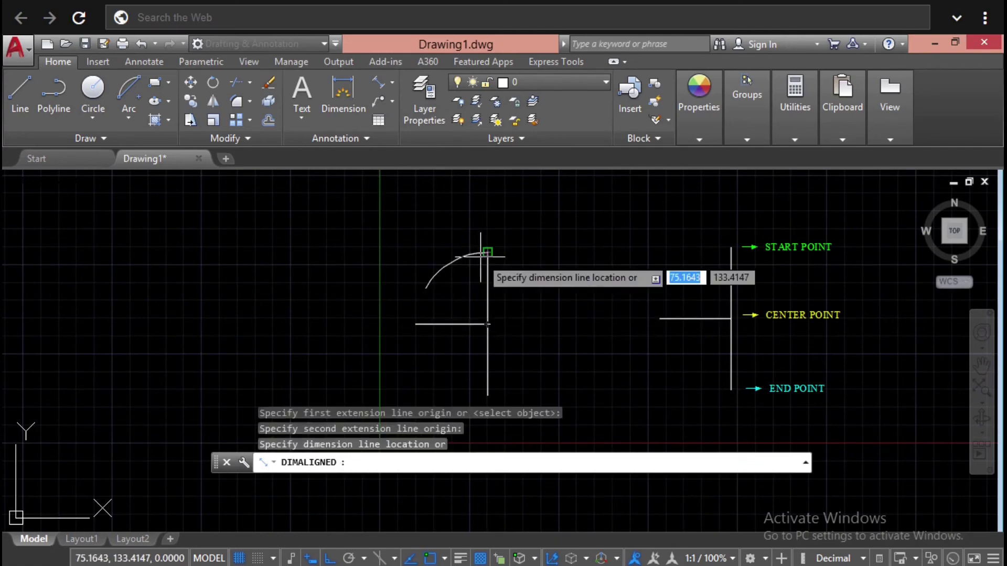
left_click(511, 286)
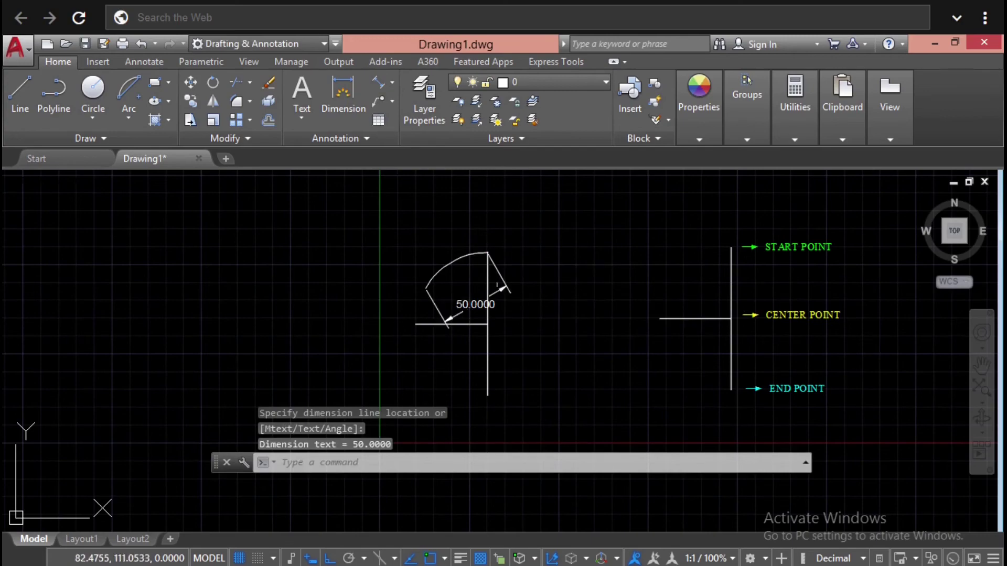
Step: Delete the aligned chord dimension and the center-start-length arc from the left figure
left_click(462, 314)
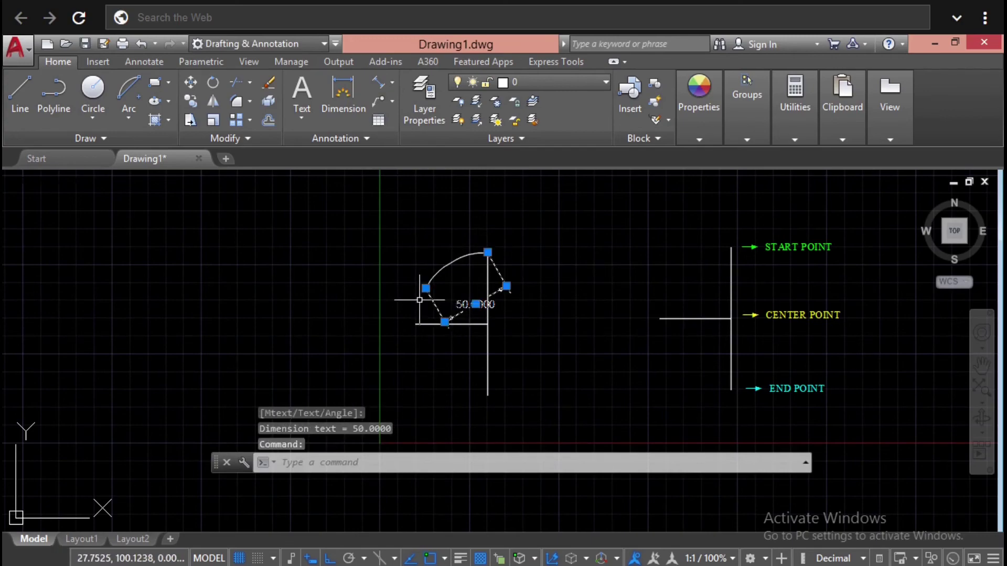
key("Delete")
left_click(446, 278)
left_click(385, 236)
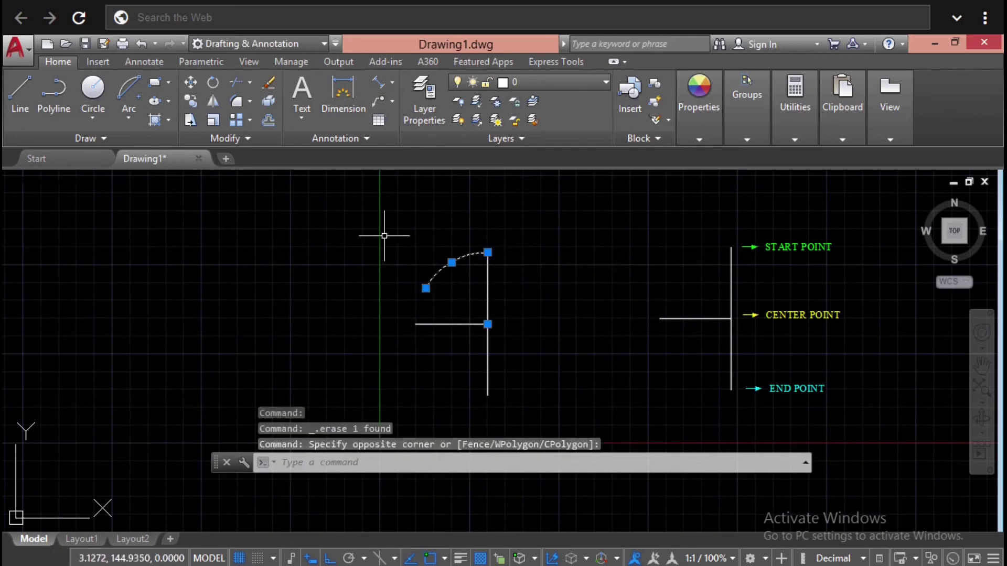
key("Delete")
key("Escape")
key("Escape")
key("Escape")
left_click(128, 119)
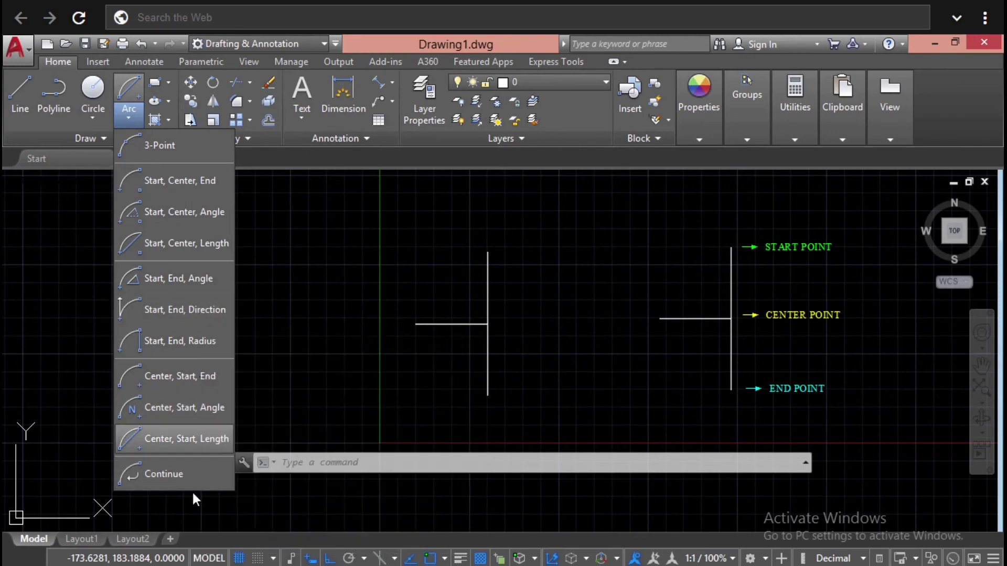
key("Escape")
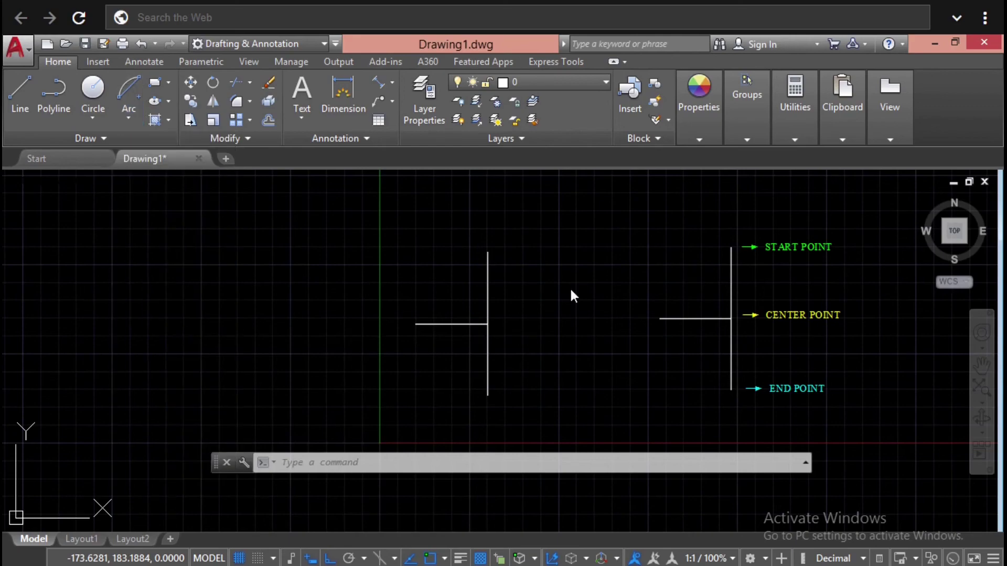
Step: Draw a horizontal line 100 units long in the empty area left of the existing figures
middle_click_drag(310, 269, 440, 251)
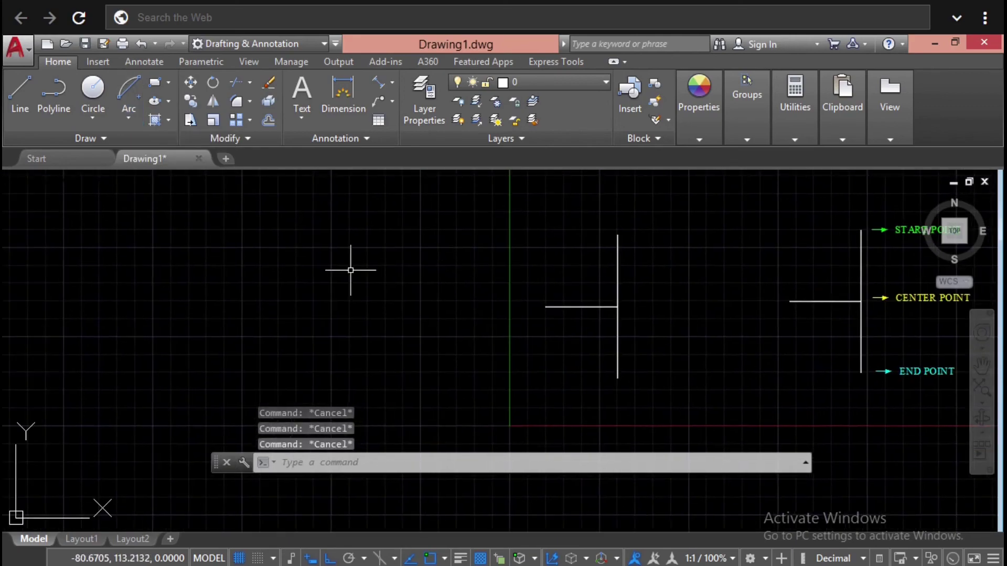
left_click(28, 95)
left_click(215, 290)
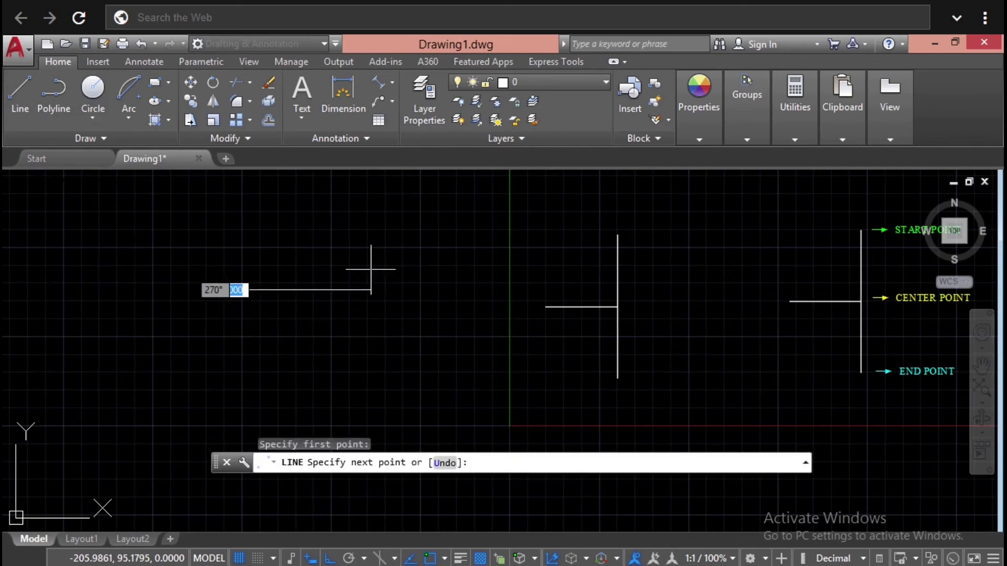
type("100")
key("Return")
key("Escape")
key("Escape")
key("Escape")
Step: Draw a second horizontal line 100 units long, about 45 units below the first and aligned with its left end
left_click(20, 89)
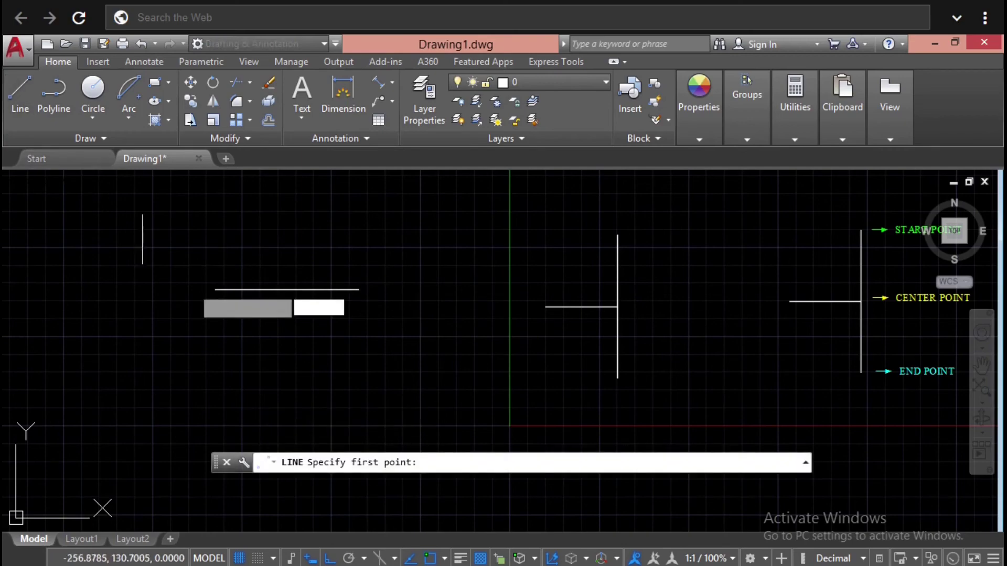
left_click(216, 353)
type("1")
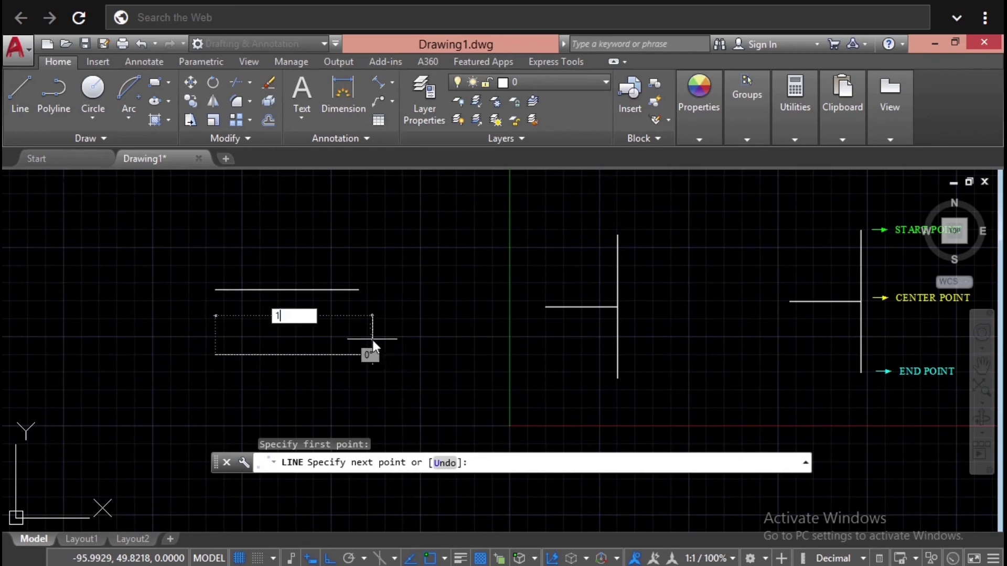
type("00")
key("Return")
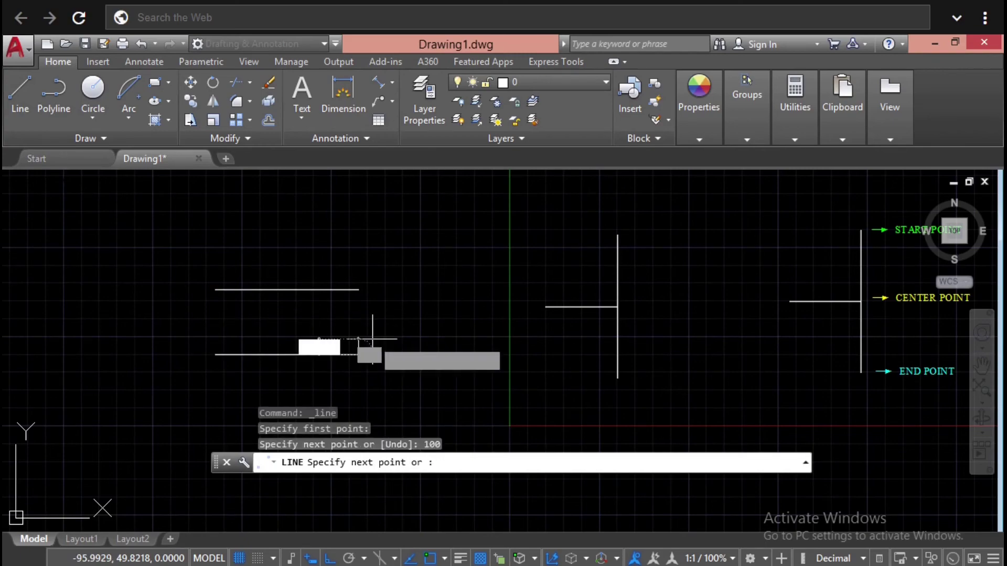
key("Return")
key("Escape")
key("Escape")
key("Escape")
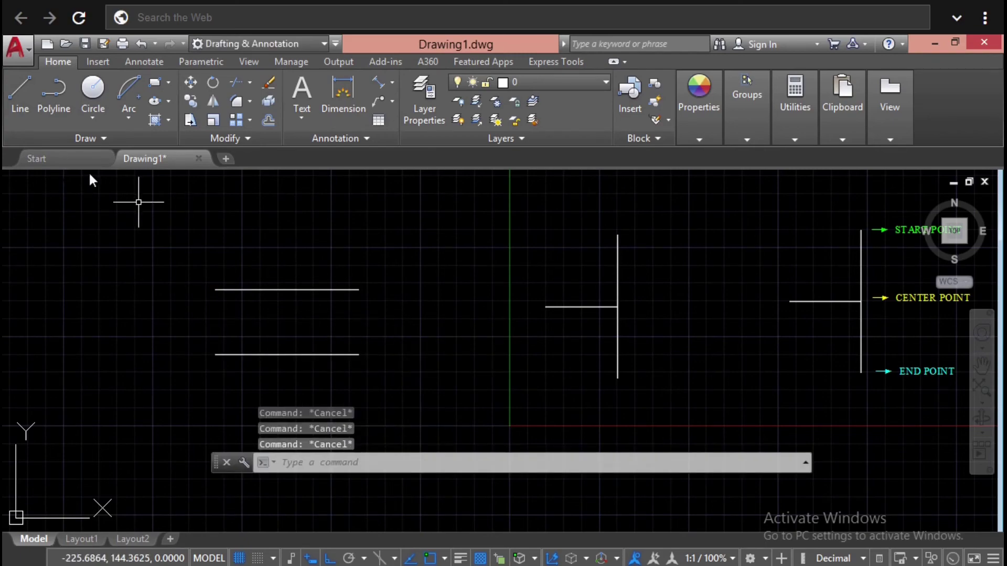
Step: Join the right ends of the parallel lines with a Start, End, Direction arc, from upper to lower end, tangent direction 0°
left_click(125, 117)
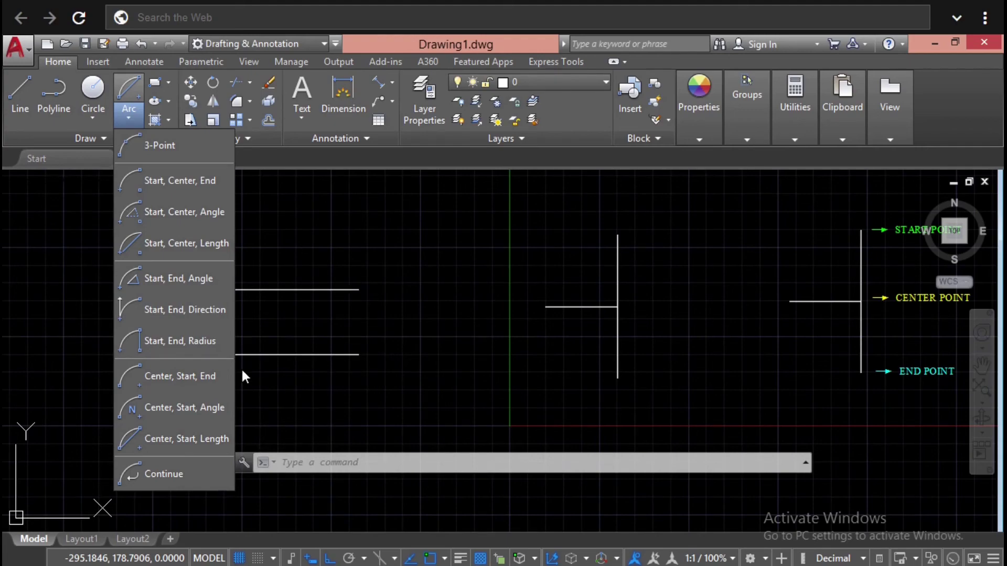
left_click(208, 313)
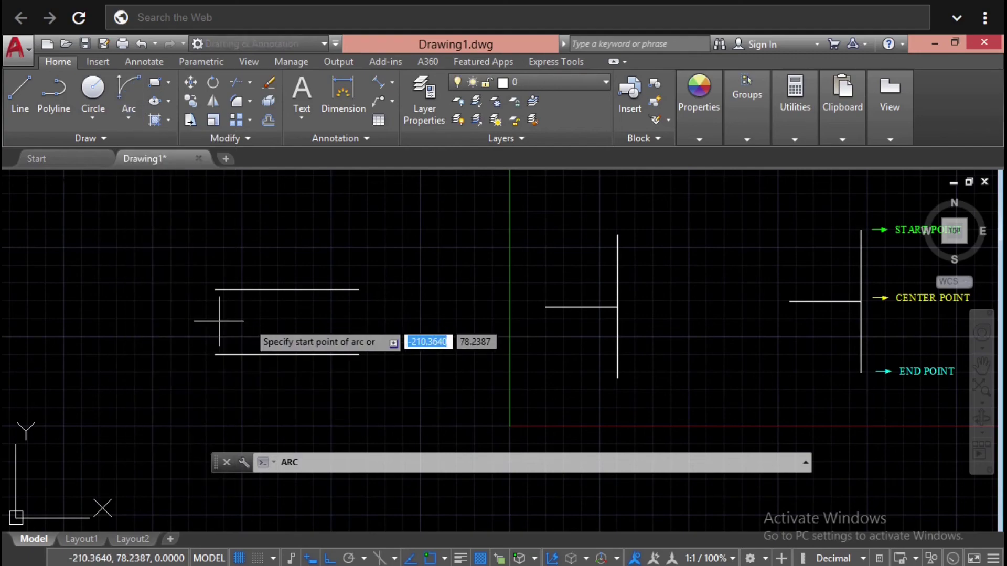
left_click(358, 290)
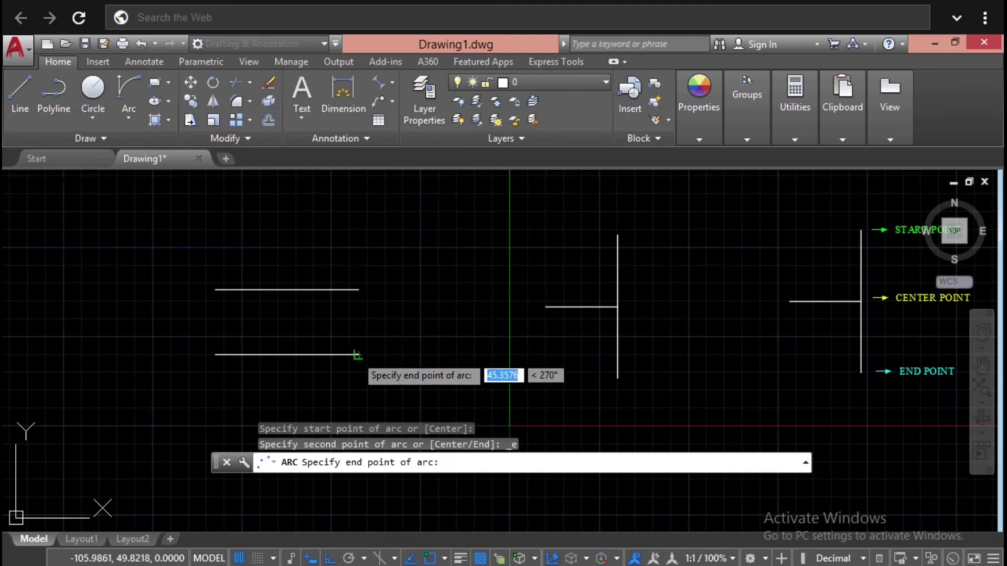
left_click(358, 355)
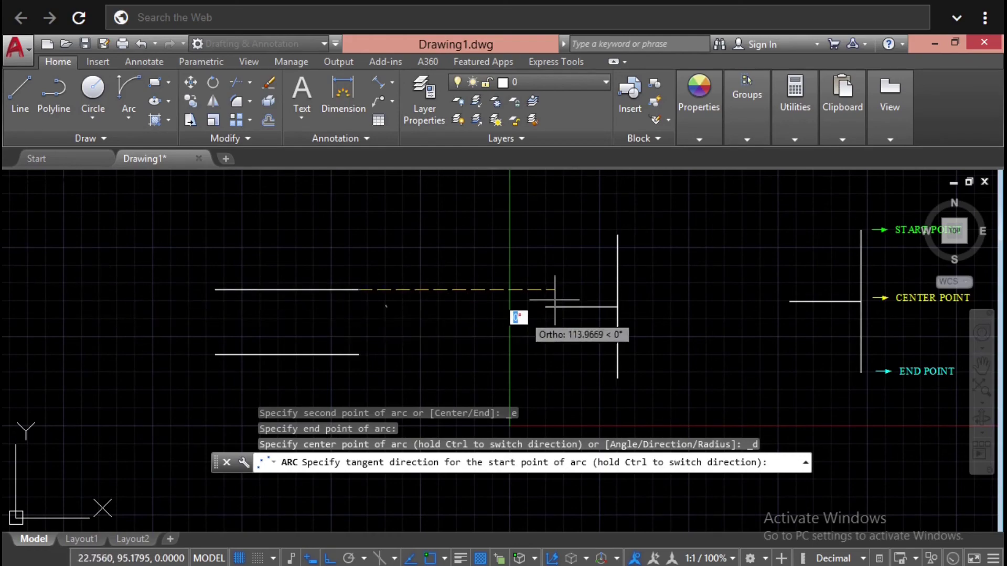
left_click(687, 305)
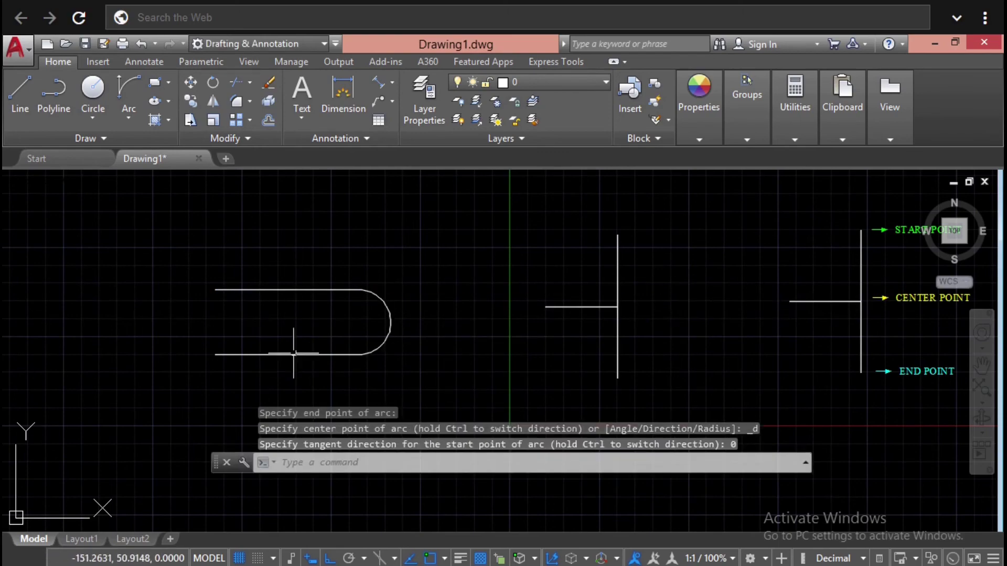
Step: Close the left ends of the parallel lines with a Start, End, Direction arc, from upper to lower end, tangent direction 180°
left_click(129, 120)
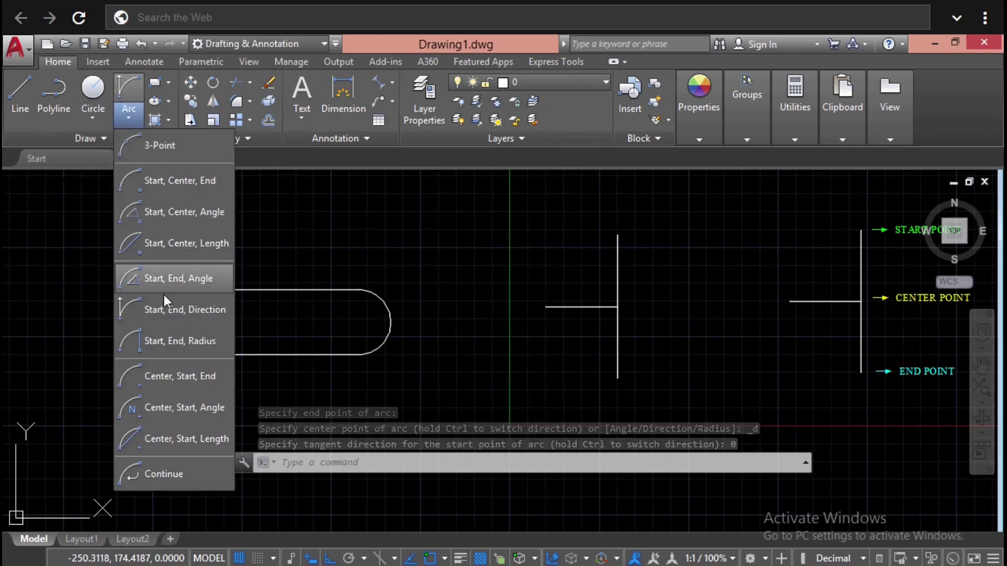
left_click(187, 313)
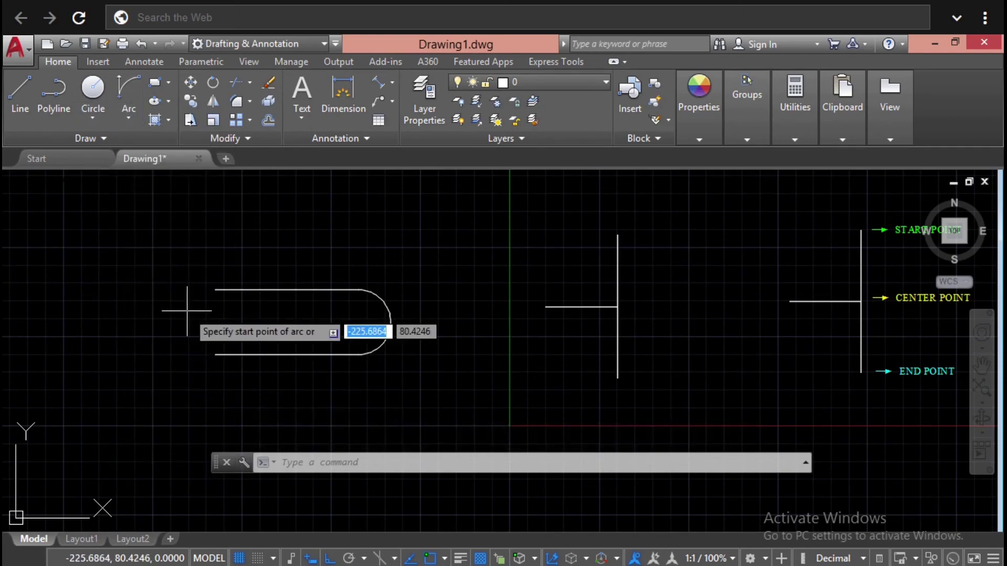
left_click(215, 290)
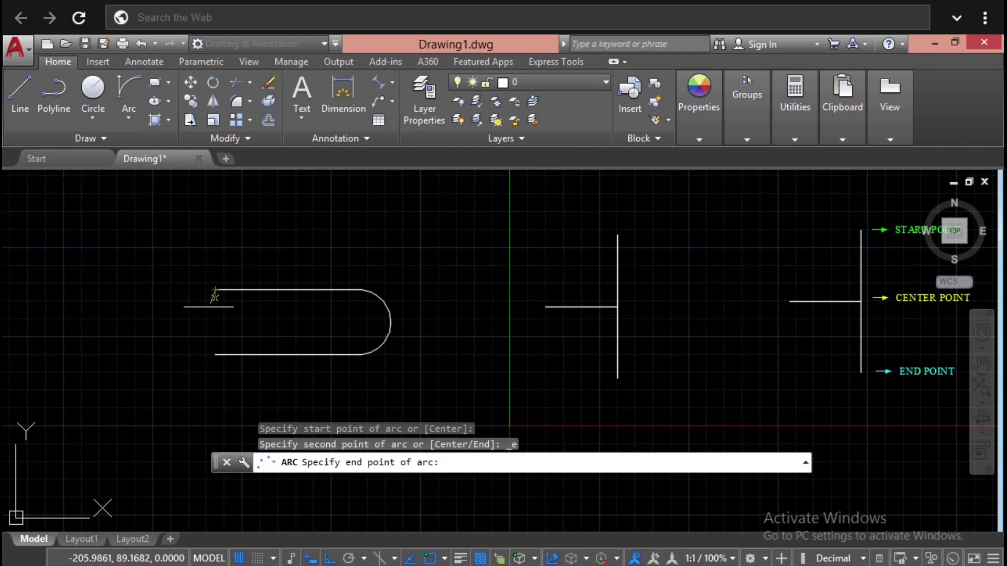
left_click(215, 355)
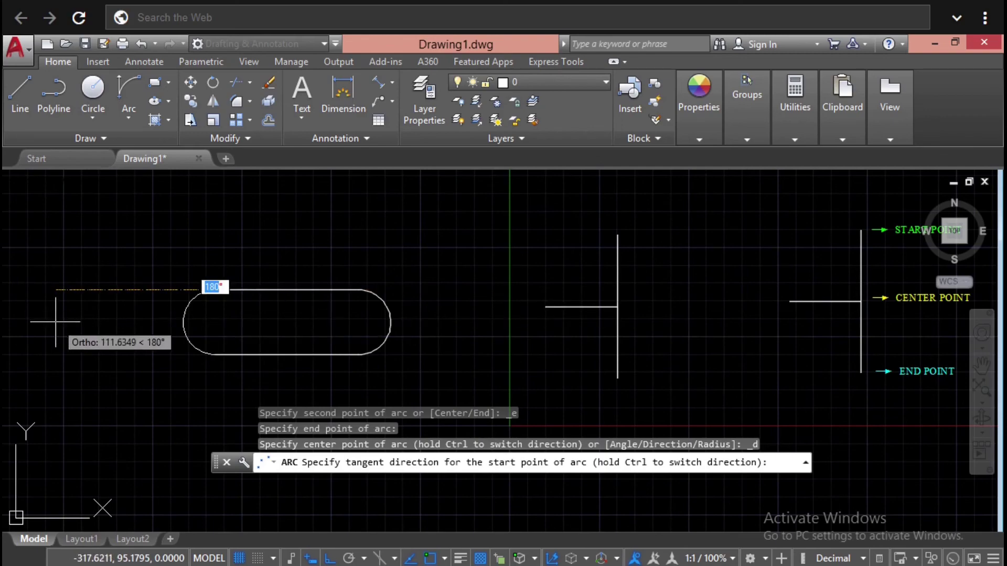
type("18")
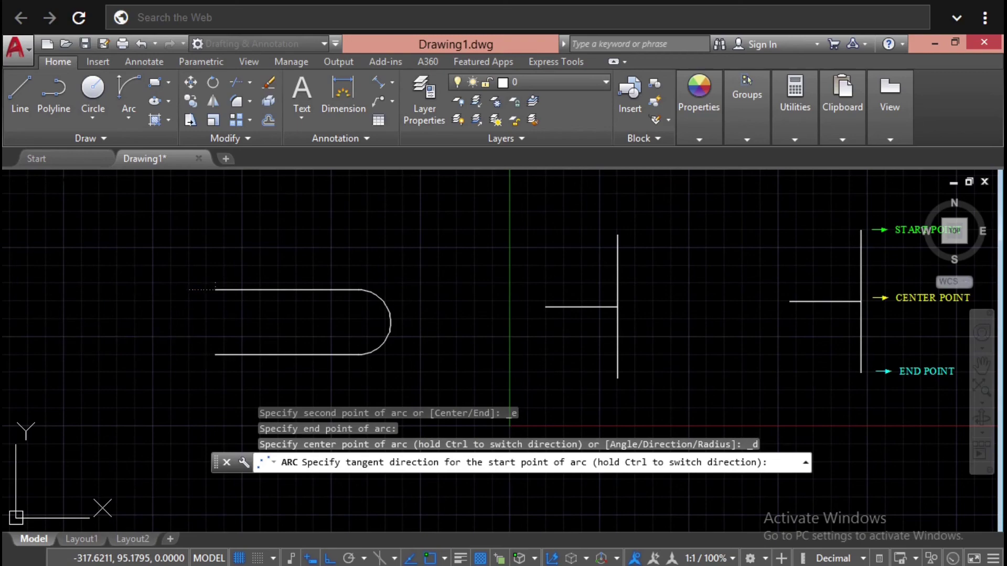
key("Return")
key("Escape")
key("Escape")
key("Escape")
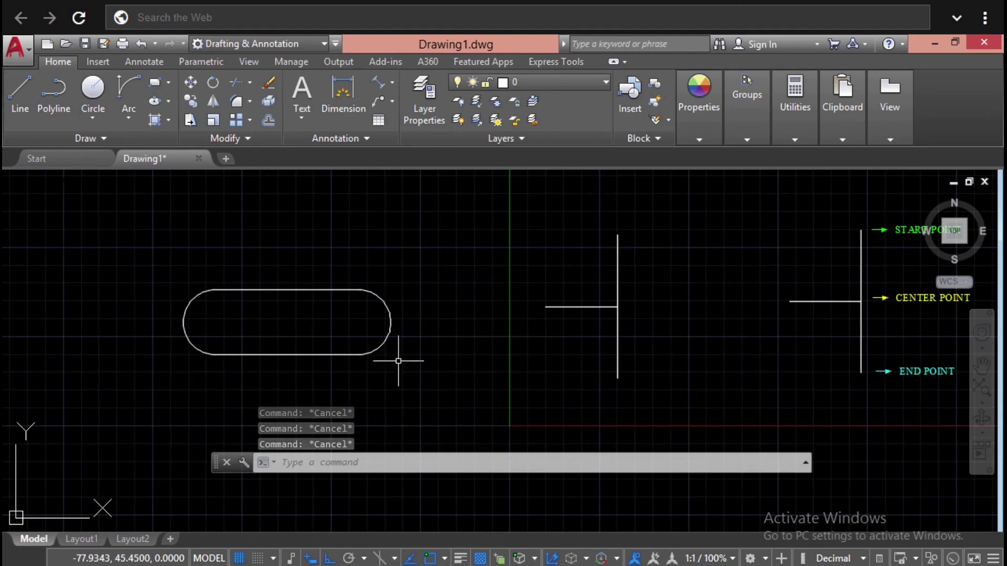
Step: With Ortho off, draw an upward-bulging 3-Point arc in the empty area left of the slot shape
scroll(535, 265, "down", 2)
middle_click_drag(438, 225, 468, 231)
left_click(127, 118)
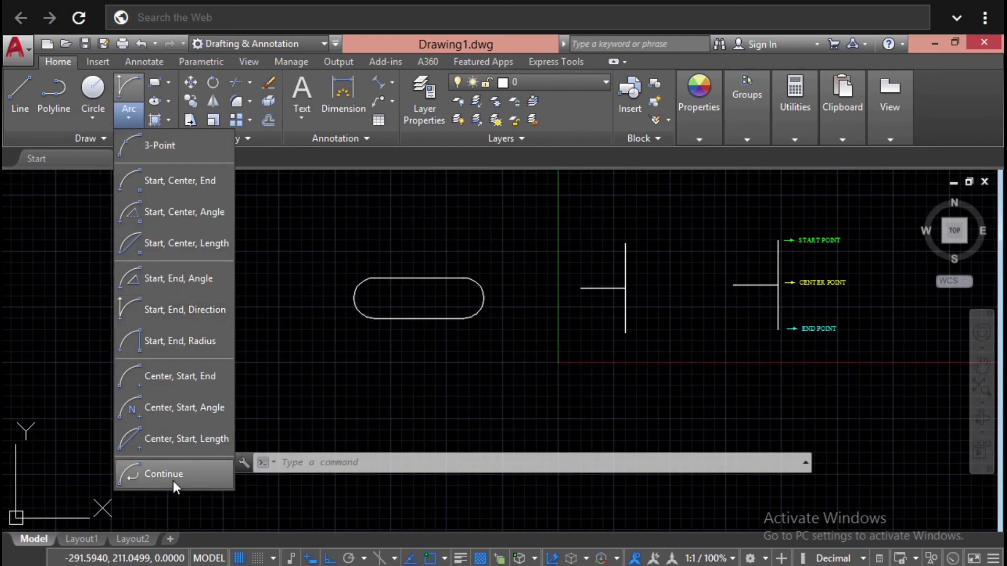
left_click(282, 260)
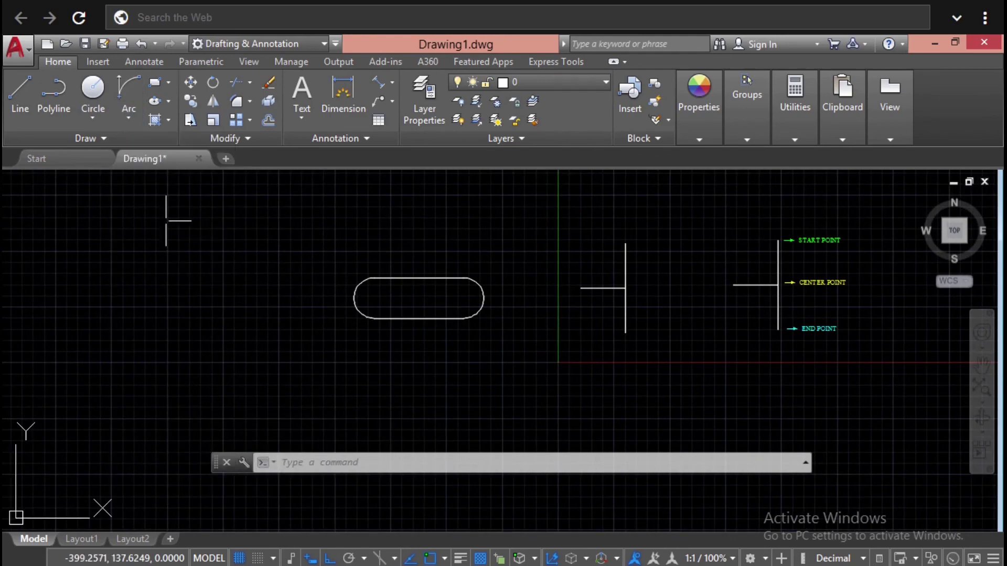
left_click(124, 115)
left_click(169, 149)
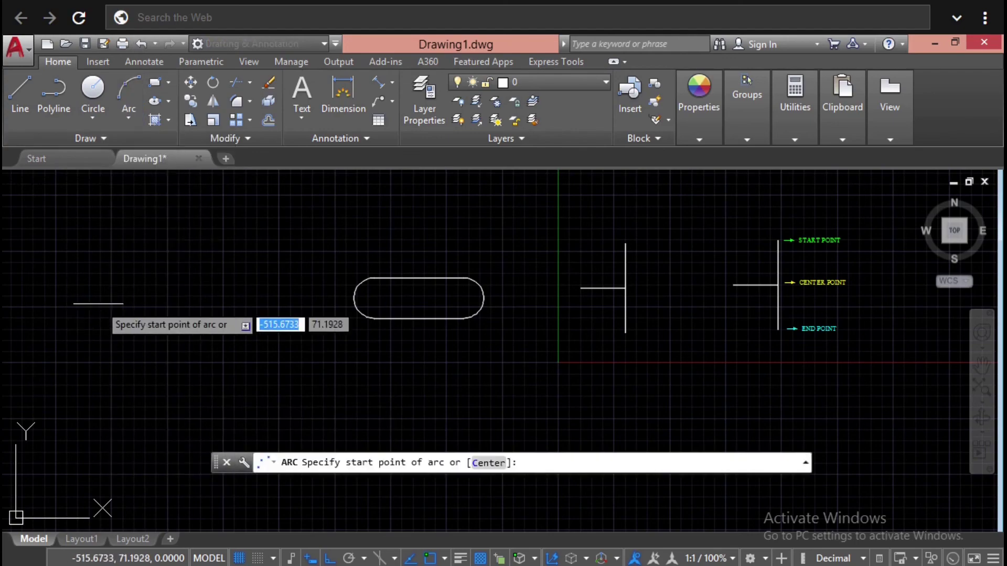
middle_click_drag(99, 301, 257, 297)
left_click(148, 297)
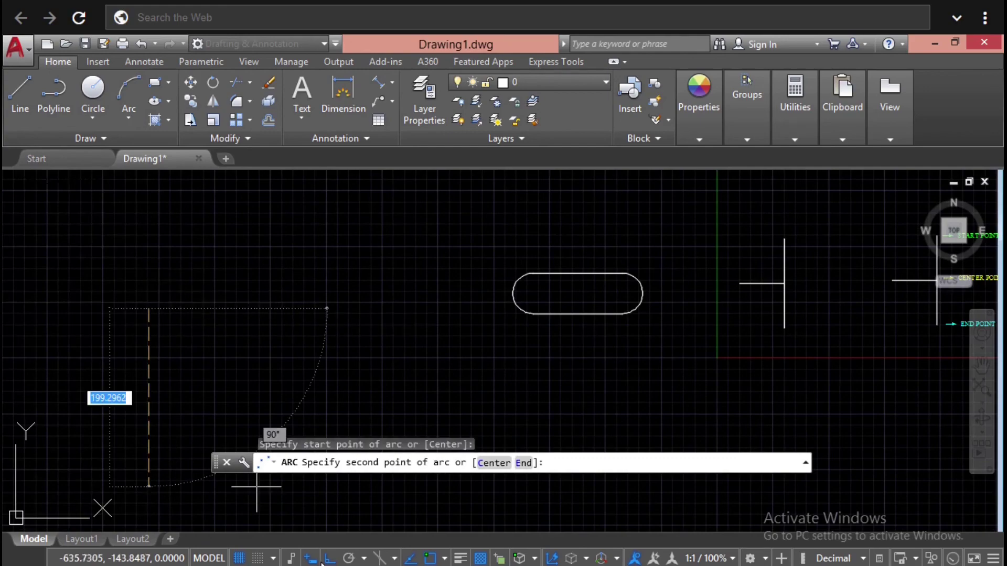
key("F8")
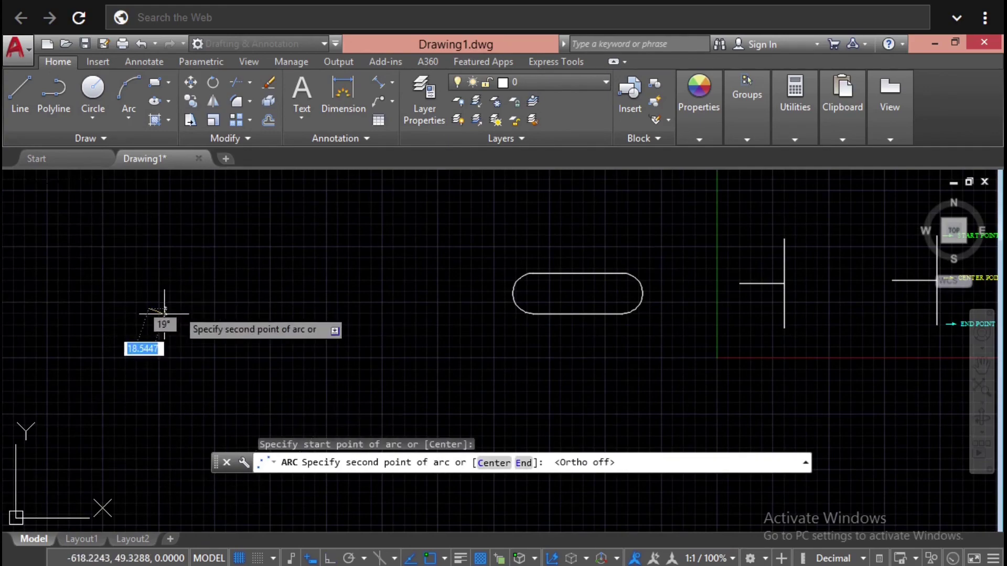
left_click(189, 271)
left_click(249, 311)
key("Escape")
key("Escape")
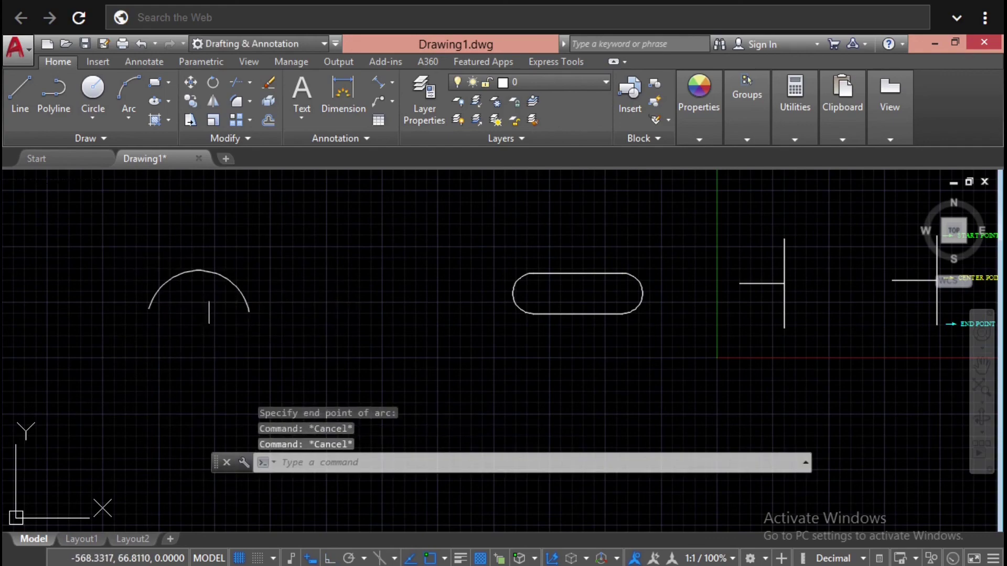
key("Escape")
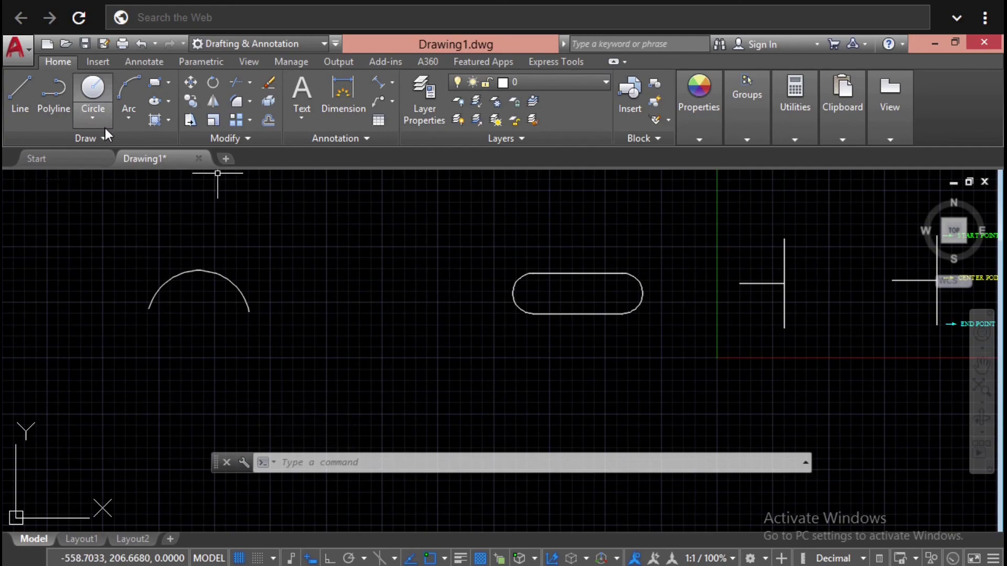
Step: Add a downward-bulging Continue arc from the 3-Point arc's right end, ending roughly level with its start to form an S-curve
left_click(128, 118)
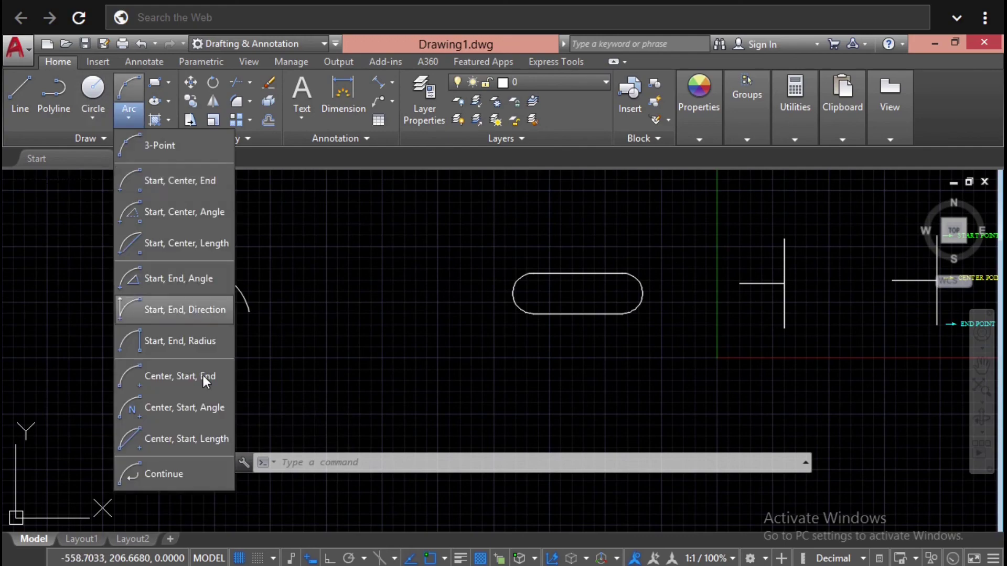
left_click(177, 474)
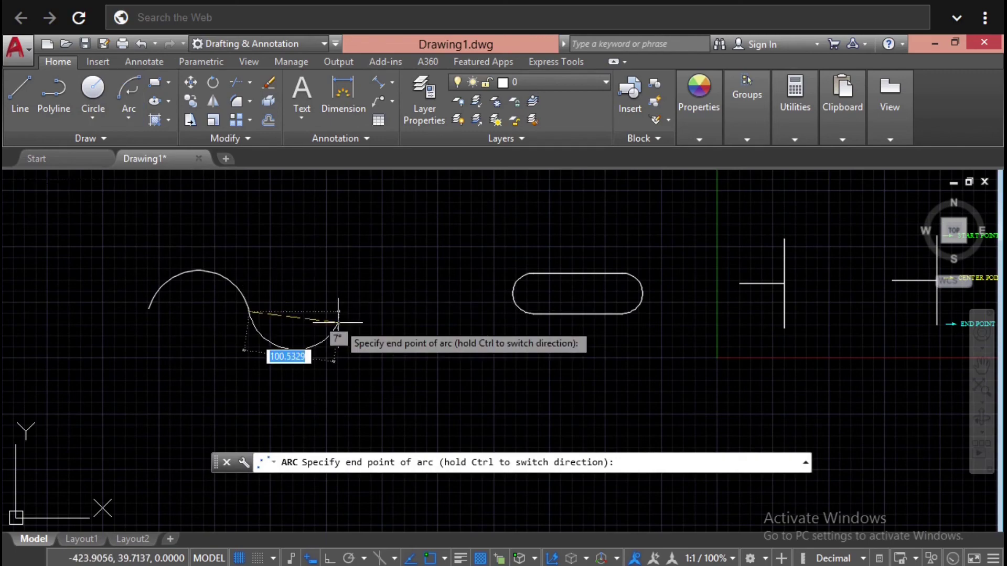
left_click(352, 310)
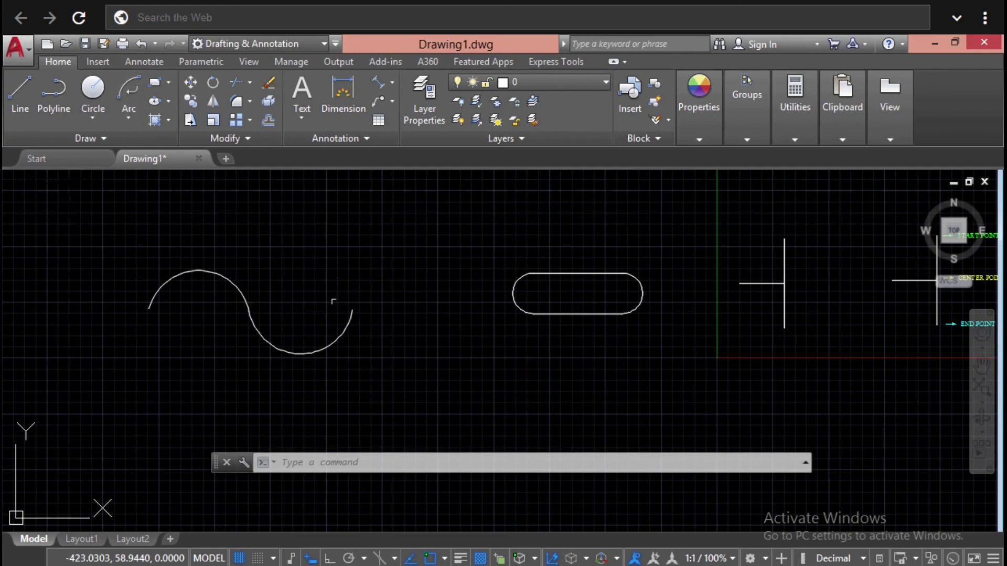
Step: Add another Continue arc from the S-curve's right end, sweeping up and left to a point about 179 units away, above the curve
left_click(129, 119)
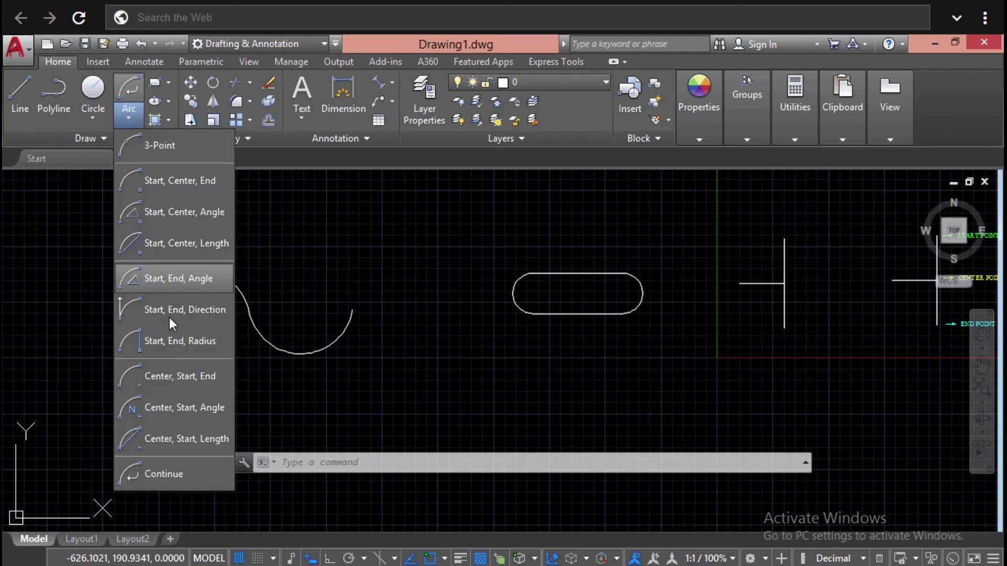
left_click(172, 470)
middle_click_drag(265, 191, 322, 237)
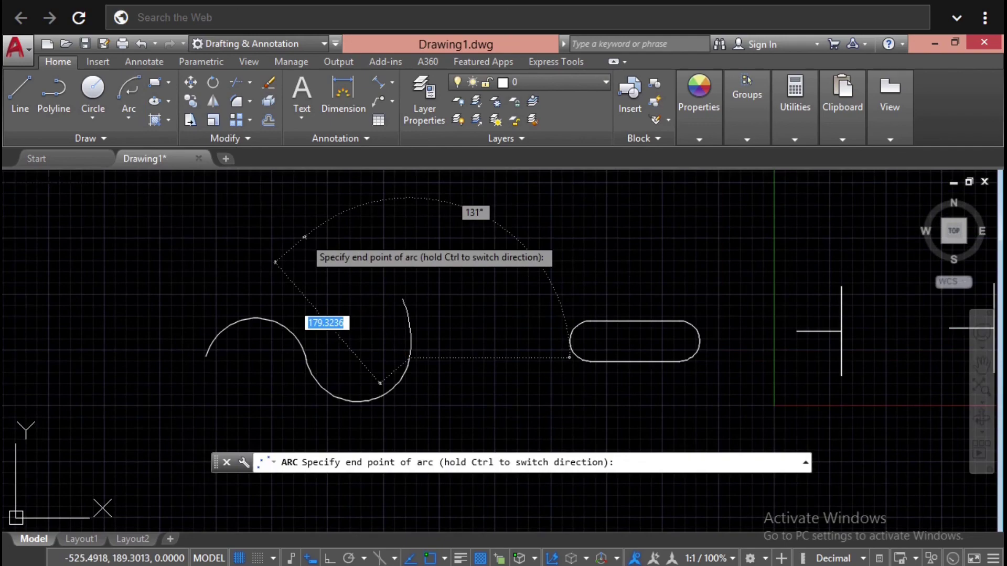
left_click(304, 237)
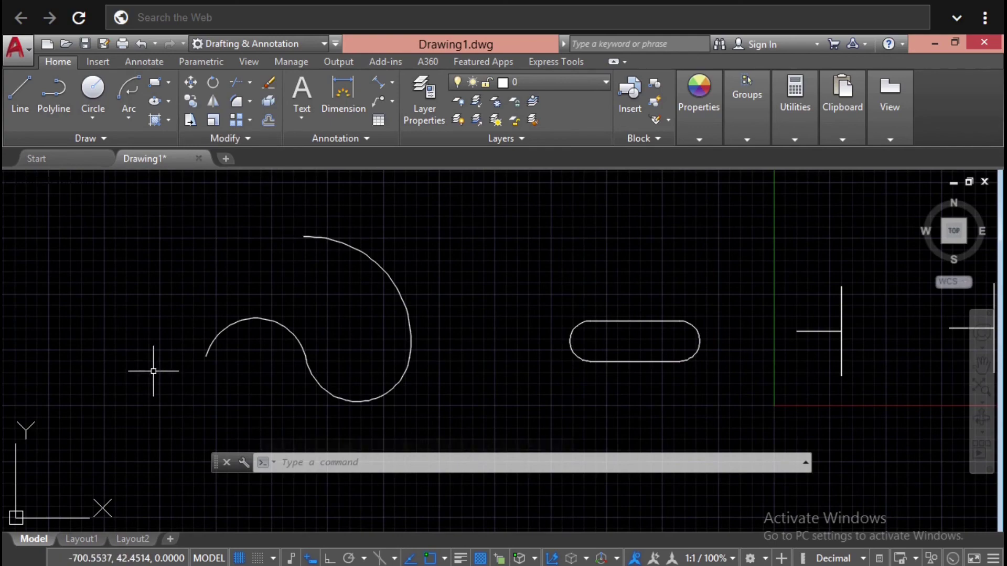
Step: Add a Continue arc from the upper open end, curving down to a point up and left of the first arc's start
left_click(129, 118)
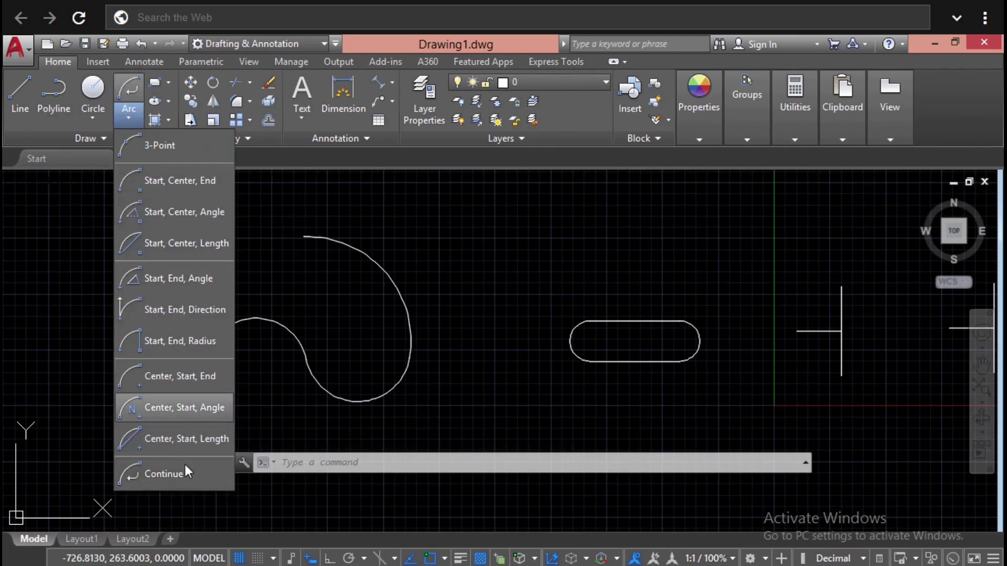
left_click(185, 464)
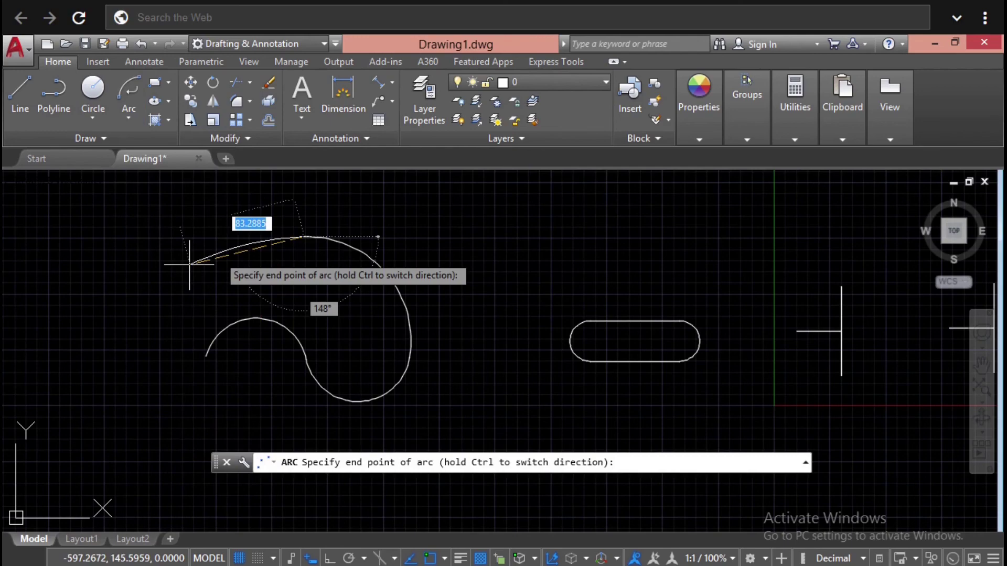
left_click(164, 297)
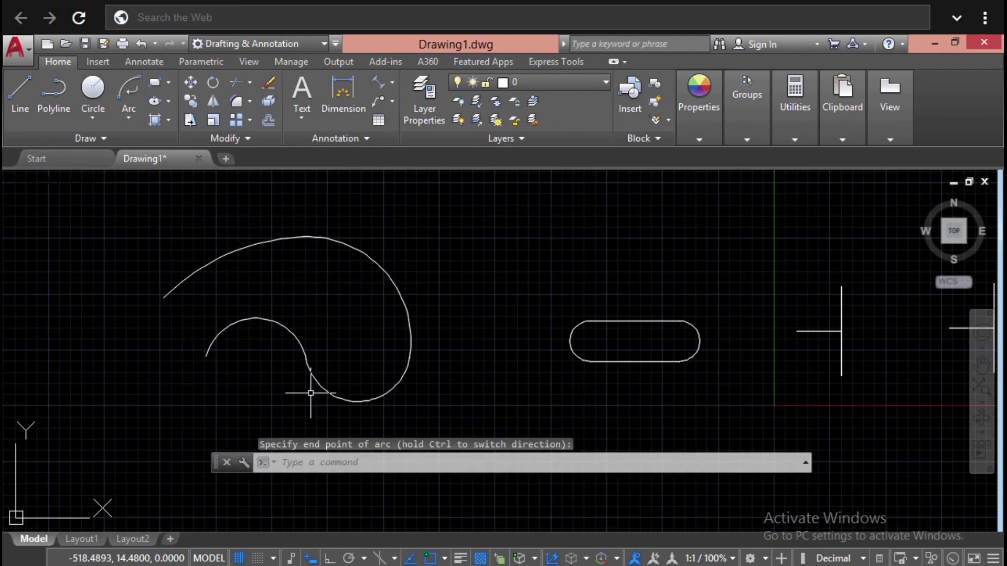
Step: Close the curved outline with a Continue arc ending at the first 3-Point arc's left endpoint
left_click(131, 121)
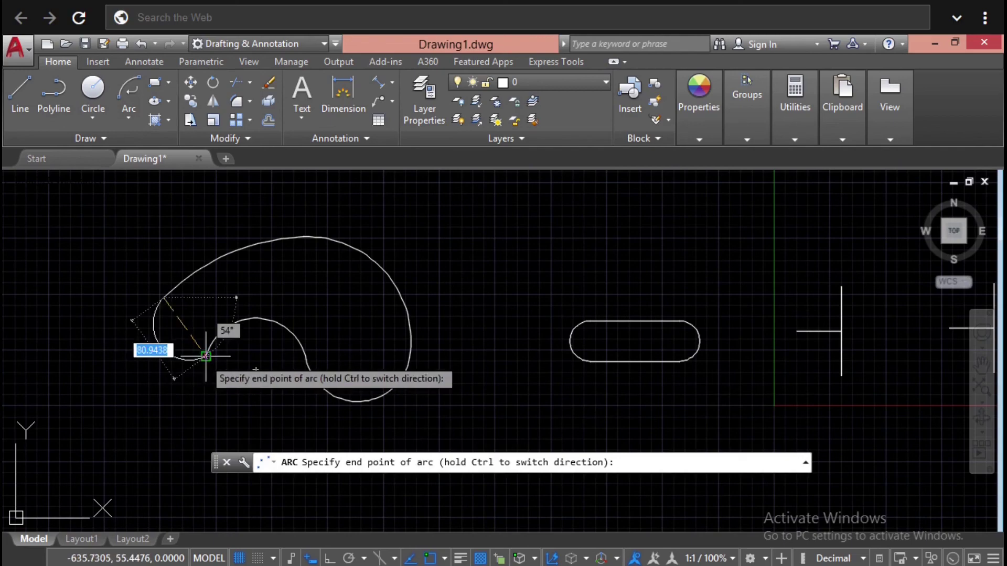
left_click(206, 356)
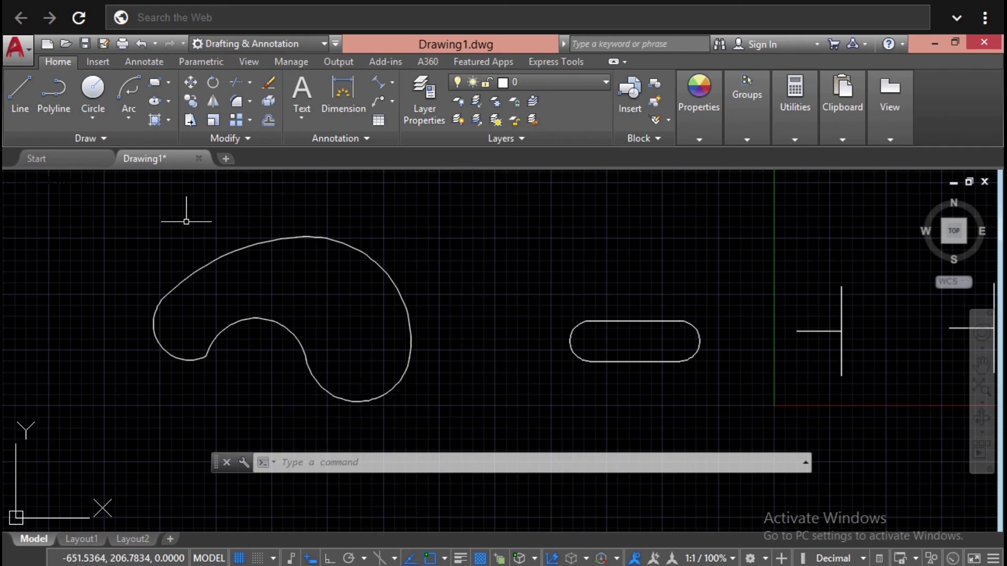
scroll(757, 278, "down", 2)
mouse_move(758, 278)
middle_mouse_down()
mouse_move(644, 298)
mouse_move(544, 267)
middle_mouse_up()
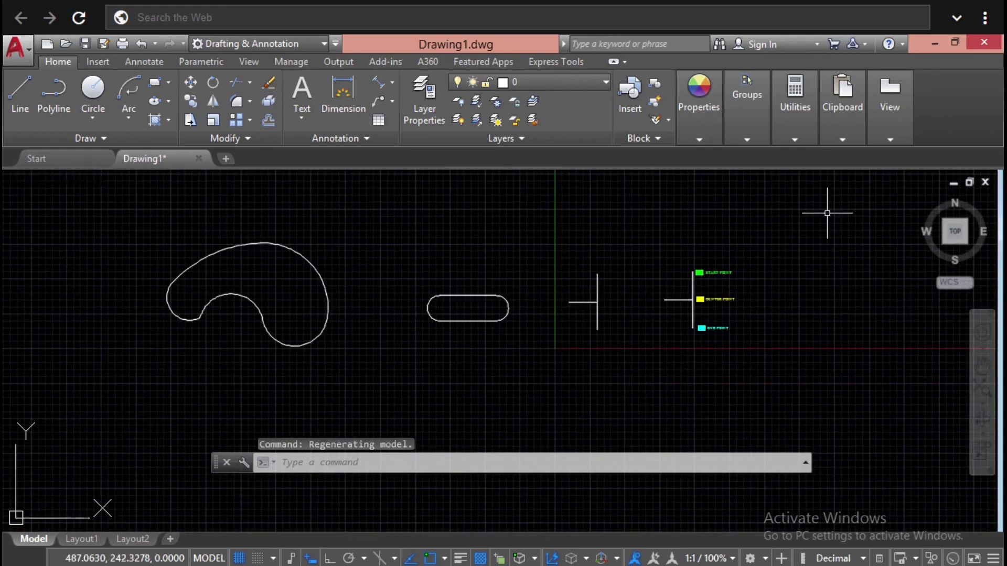